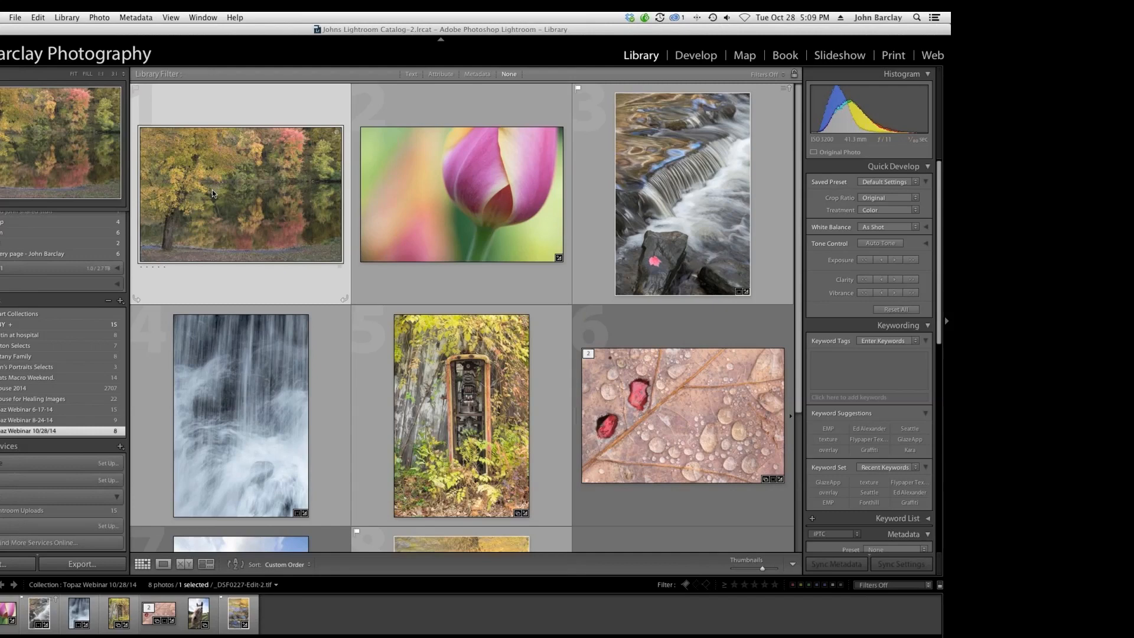
# Open the autumn reflection photo in Develop and set Blacks to -5.
pyautogui.press('d')
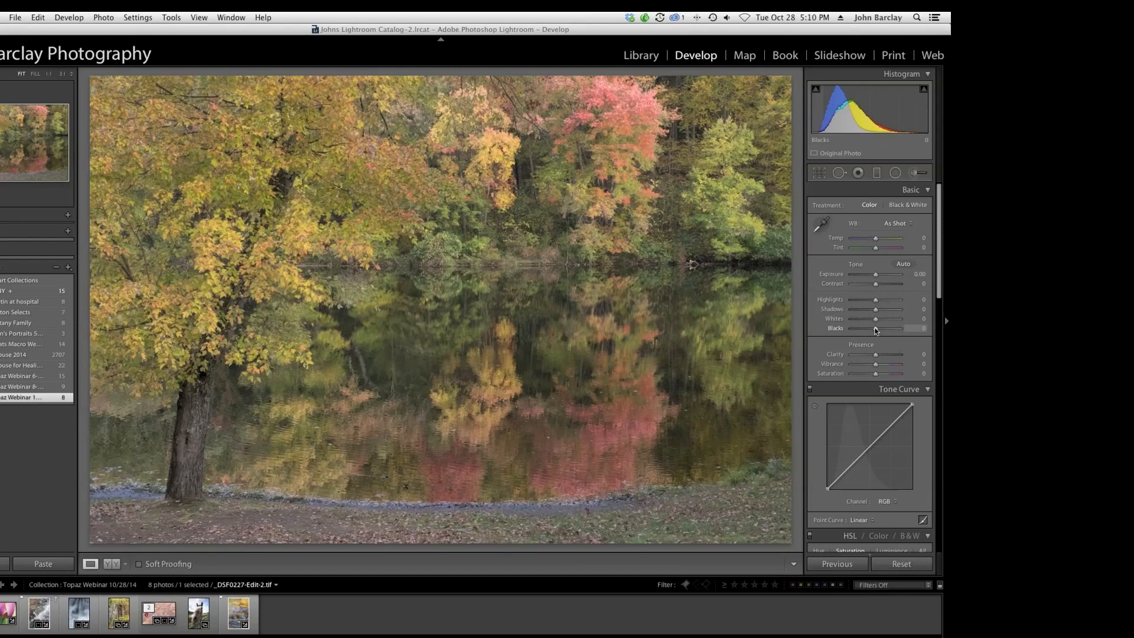
pyautogui.press('Down')
pyautogui.moveTo(876, 330); pyautogui.dragTo(874, 329)
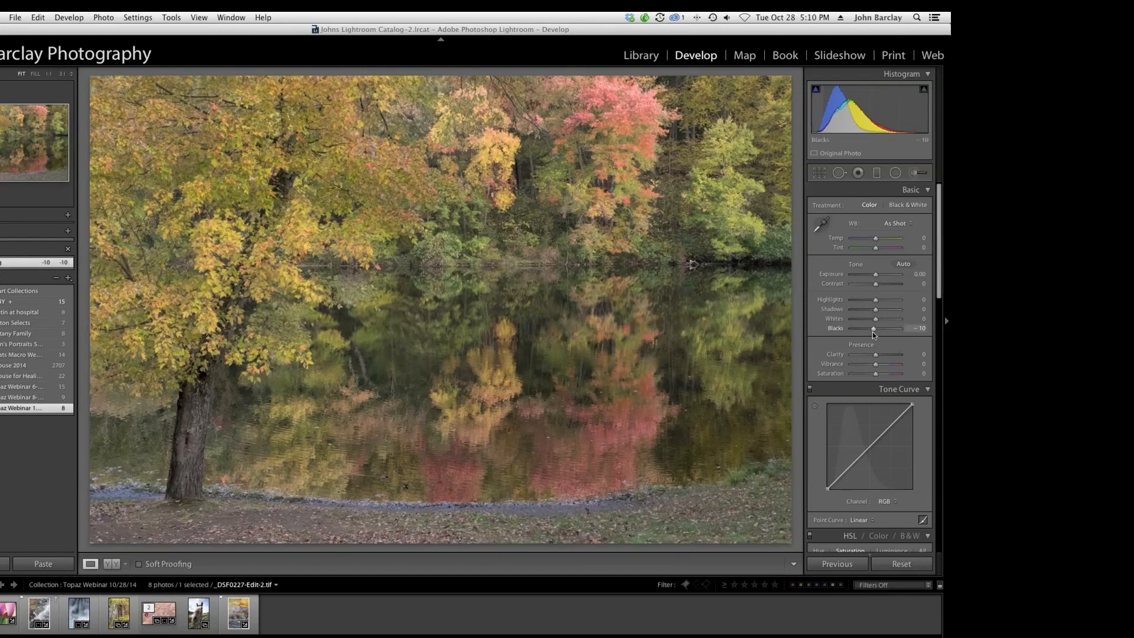
pyautogui.press('Up')
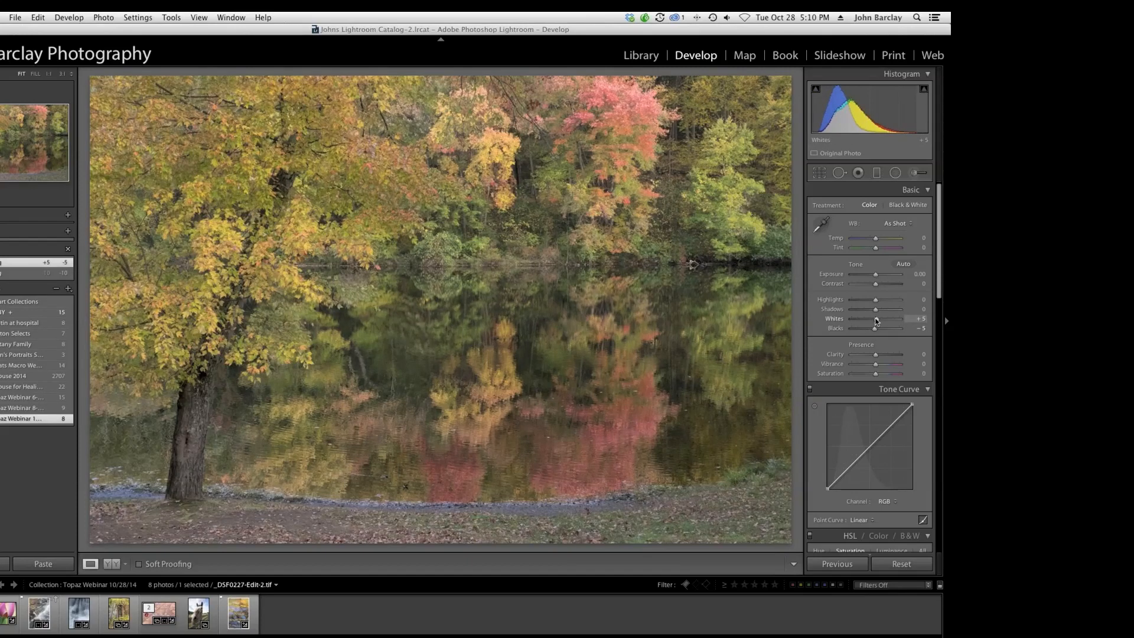
# Raise Whites to +50 and compare the photo with its before view.
pyautogui.press('Up')
pyautogui.press('Up')
pyautogui.press('Up')
pyautogui.press('Up')
pyautogui.press('Up')
pyautogui.press('Up')
pyautogui.press('Up')
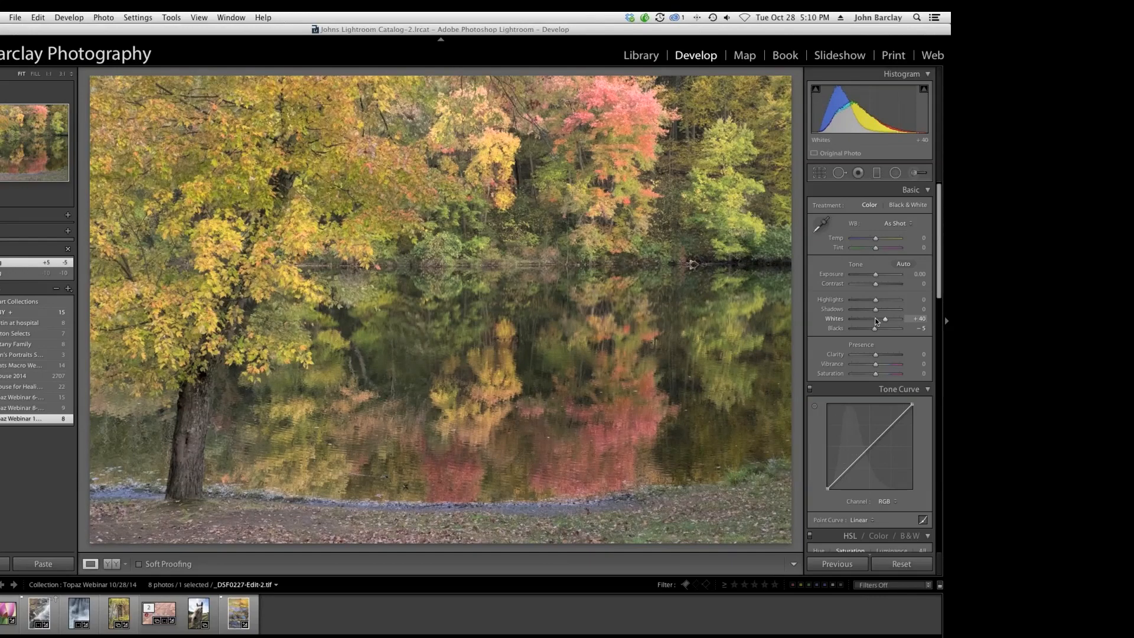
pyautogui.press('Up')
pyautogui.press('Up')
pyautogui.press('Up')
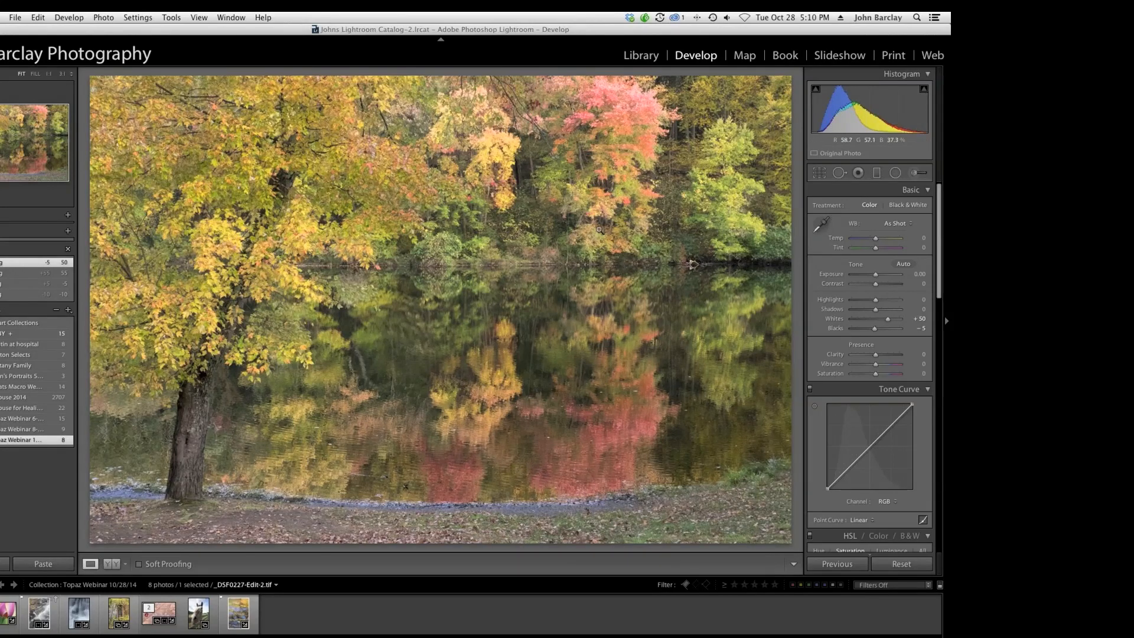
pyautogui.press('\\')
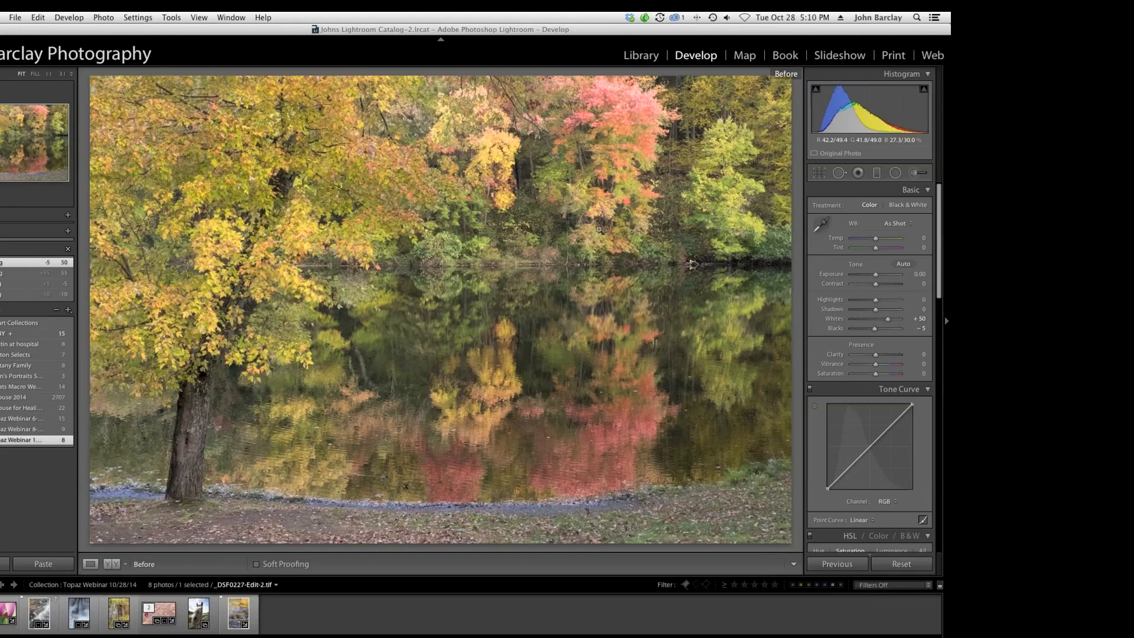
pyautogui.press('\\')
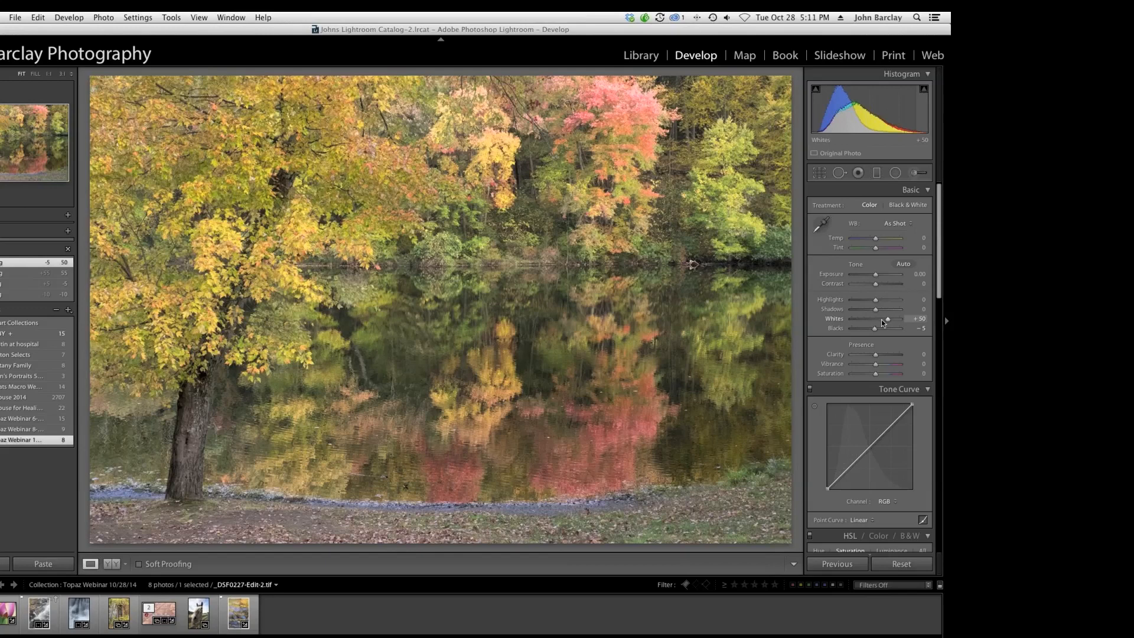
# Try lowering and raising Whites again, ending at +50.
pyautogui.moveTo(881, 321); pyautogui.dragTo(873, 320)
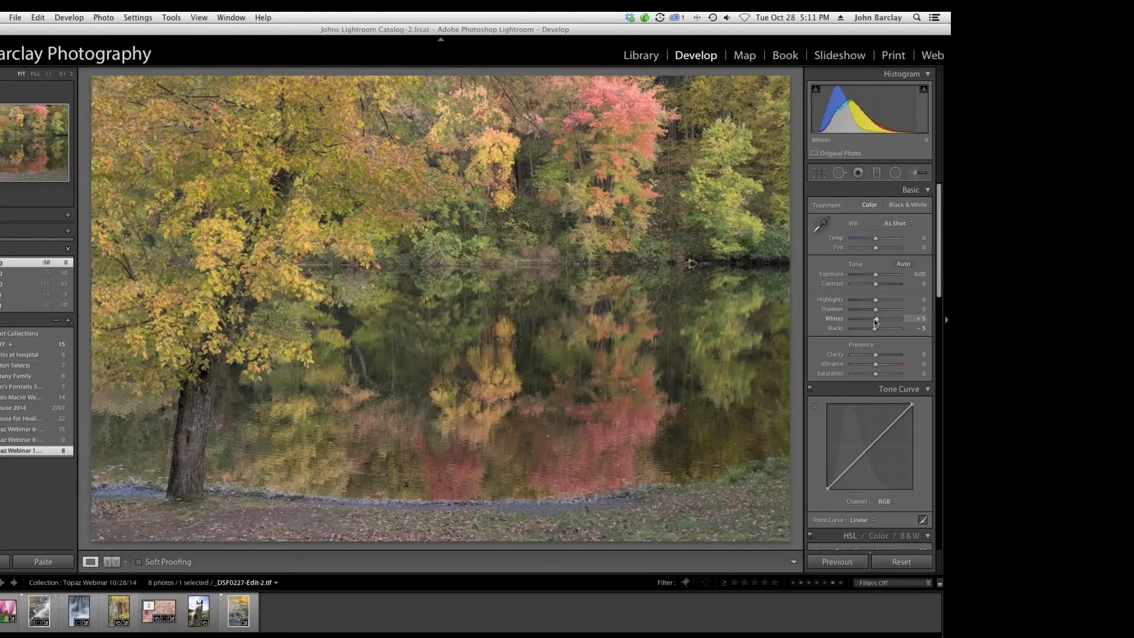
pyautogui.scroll(2, 875, 321)
pyautogui.scroll(2, 875, 321)
pyautogui.scroll(3, 876, 322)
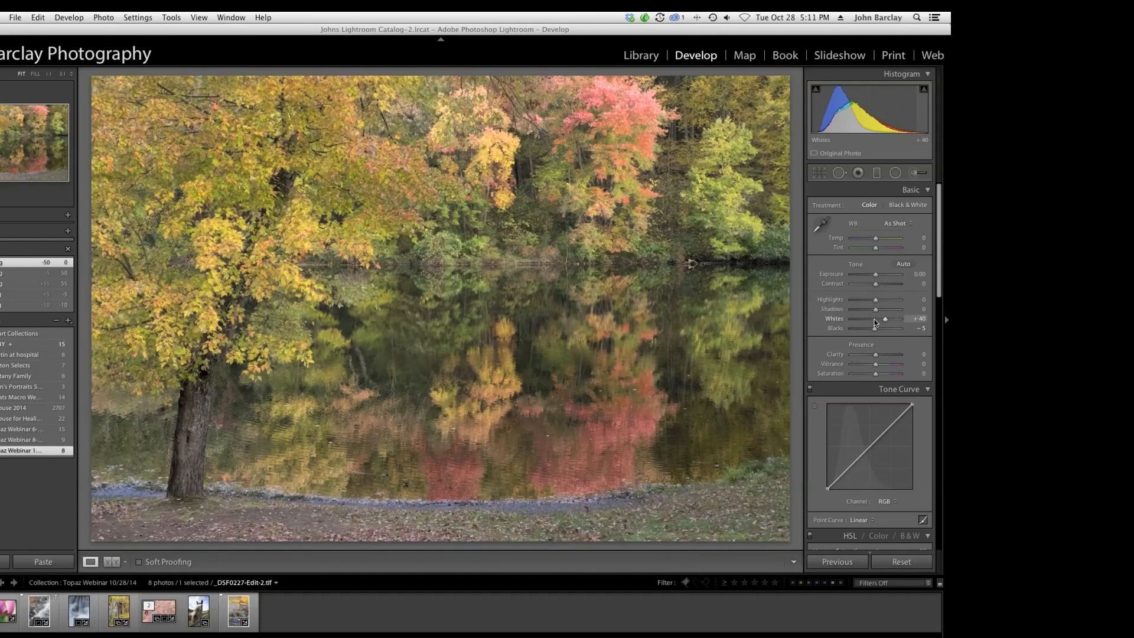
pyautogui.scroll(3, 876, 322)
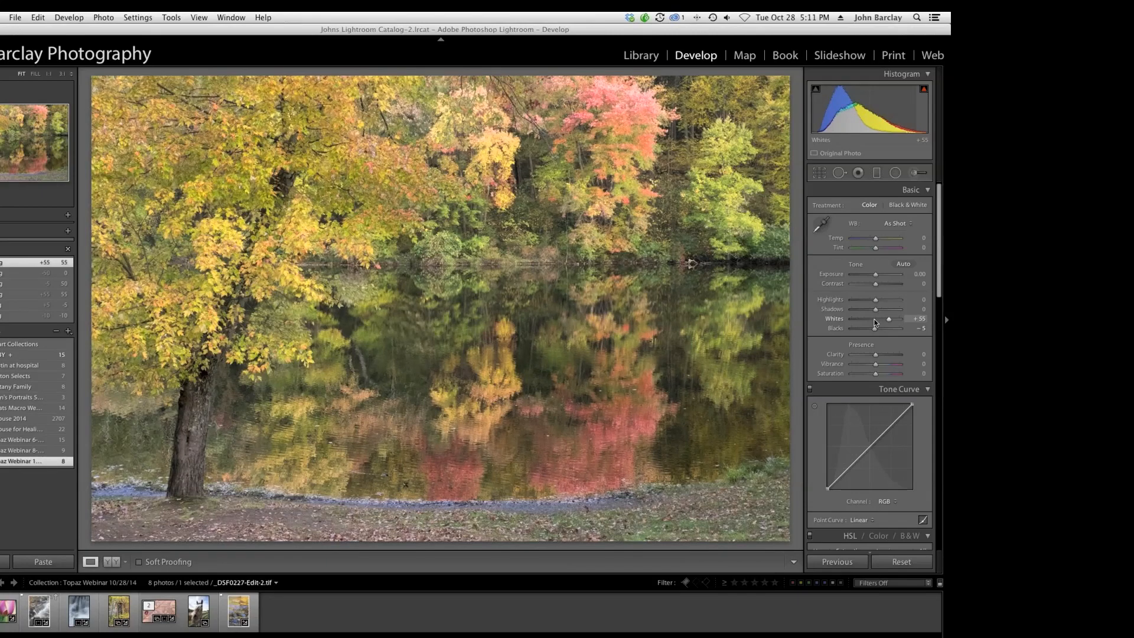
pyautogui.scroll(-1, 874, 318)
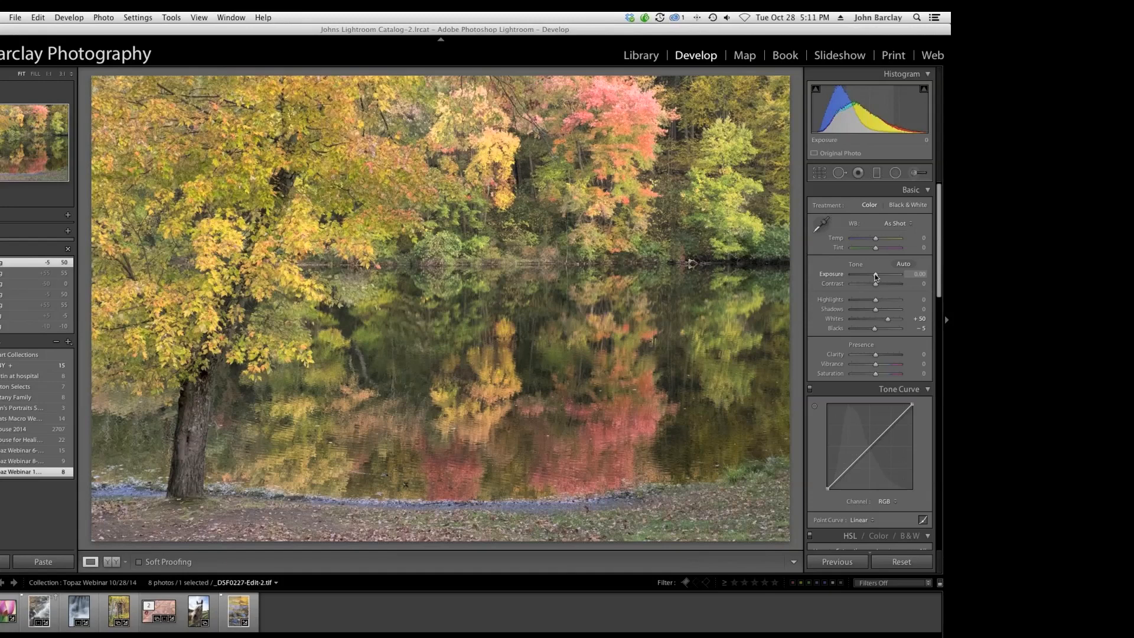
# Set Exposure to -0.10, Contrast to +7, Highlights to -58 and Shadows to +3.
pyautogui.moveTo(874, 275); pyautogui.dragTo(874, 275)
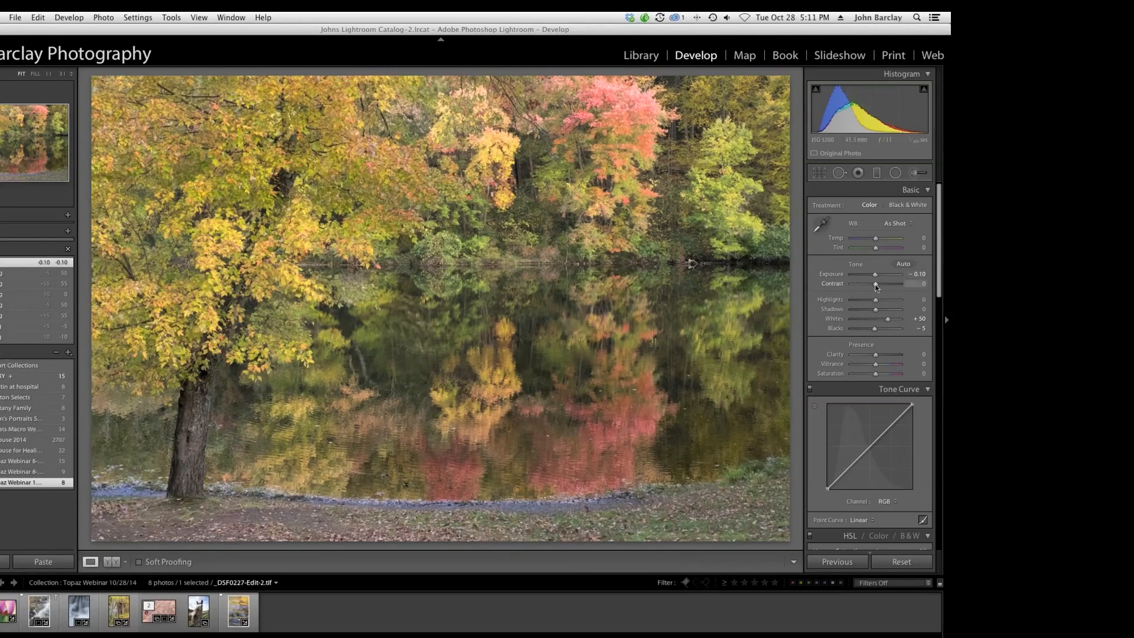
pyautogui.moveTo(877, 286); pyautogui.dragTo(876, 285)
pyautogui.moveTo(877, 286); pyautogui.dragTo(855, 300)
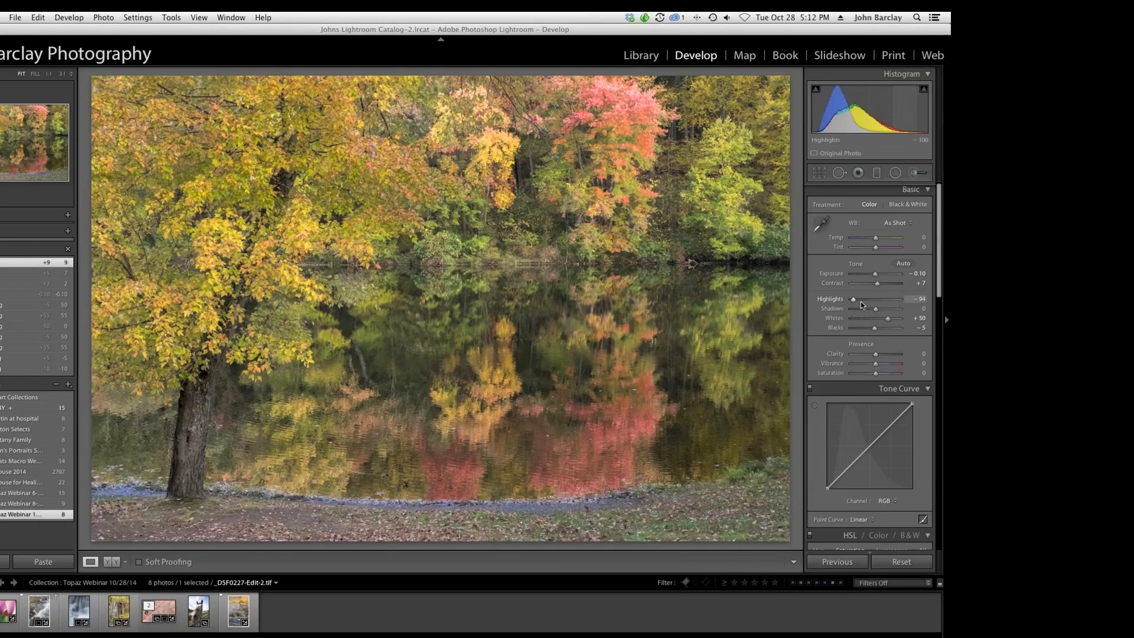
pyautogui.moveTo(859, 302)
pyautogui.mouseDown()
pyautogui.moveTo(923, 311)
pyautogui.moveTo(876, 311)
pyautogui.mouseUp()
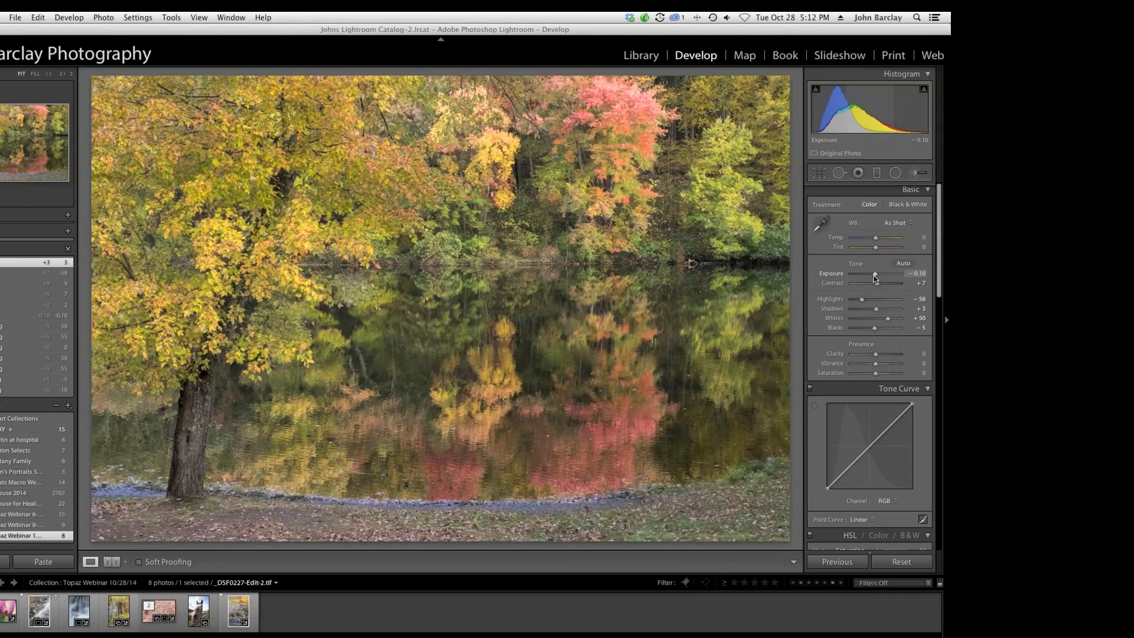
pyautogui.press('Left')
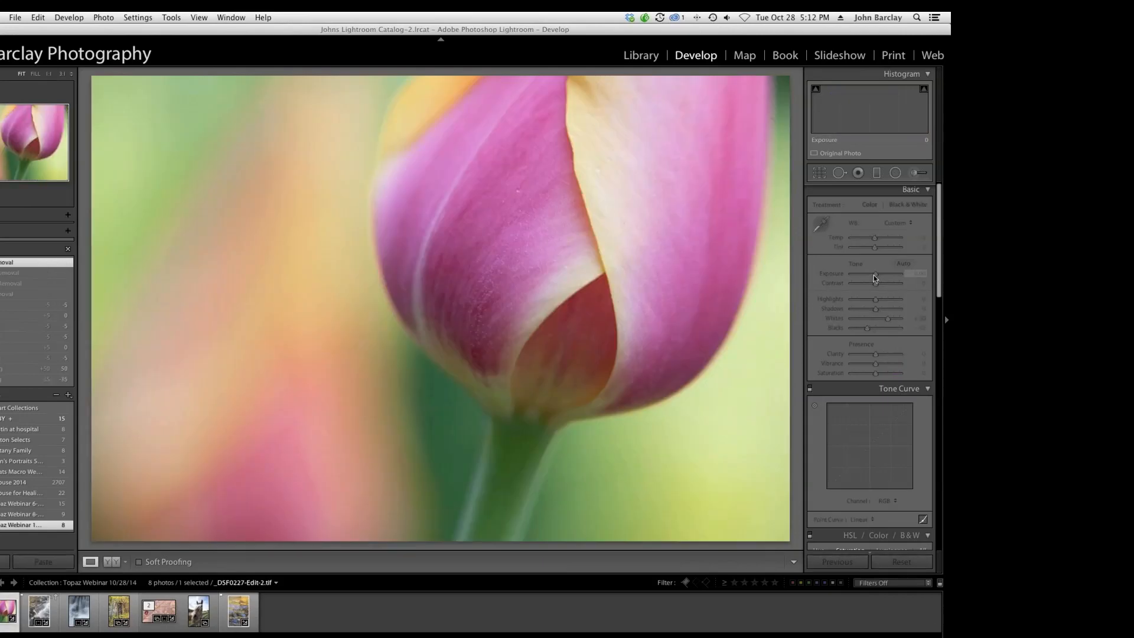
pyautogui.press('Right')
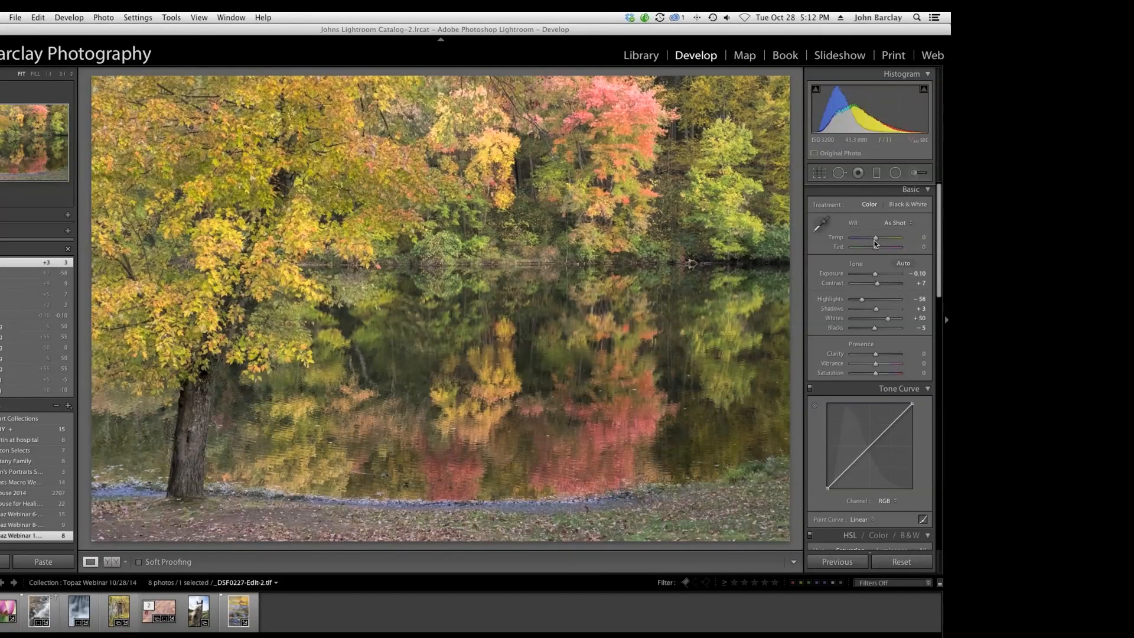
# Set Whites to +55 and Exposure to -0.10.
pyautogui.moveTo(875, 273); pyautogui.dragTo(875, 276)
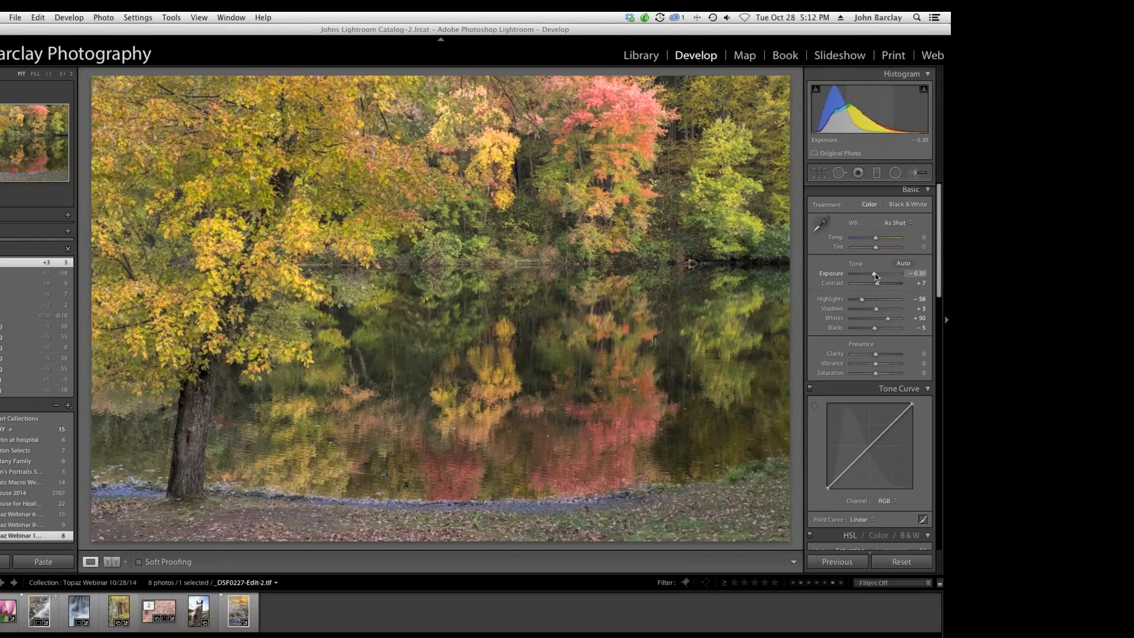
pyautogui.moveTo(888, 318); pyautogui.dragTo(890, 320)
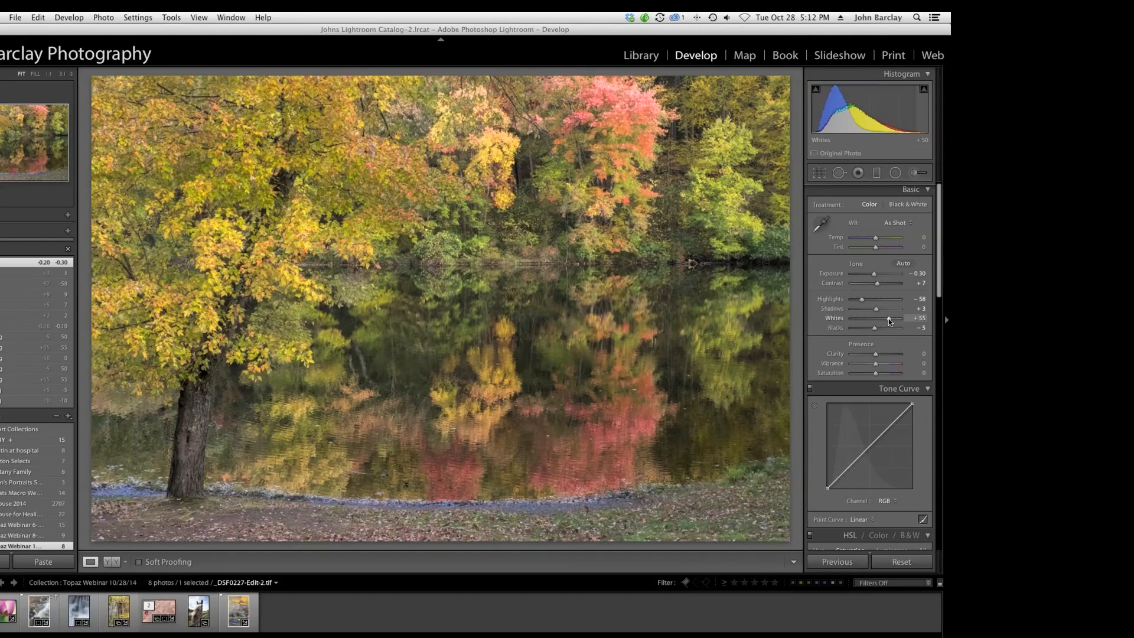
pyautogui.moveTo(890, 320); pyautogui.dragTo(891, 321)
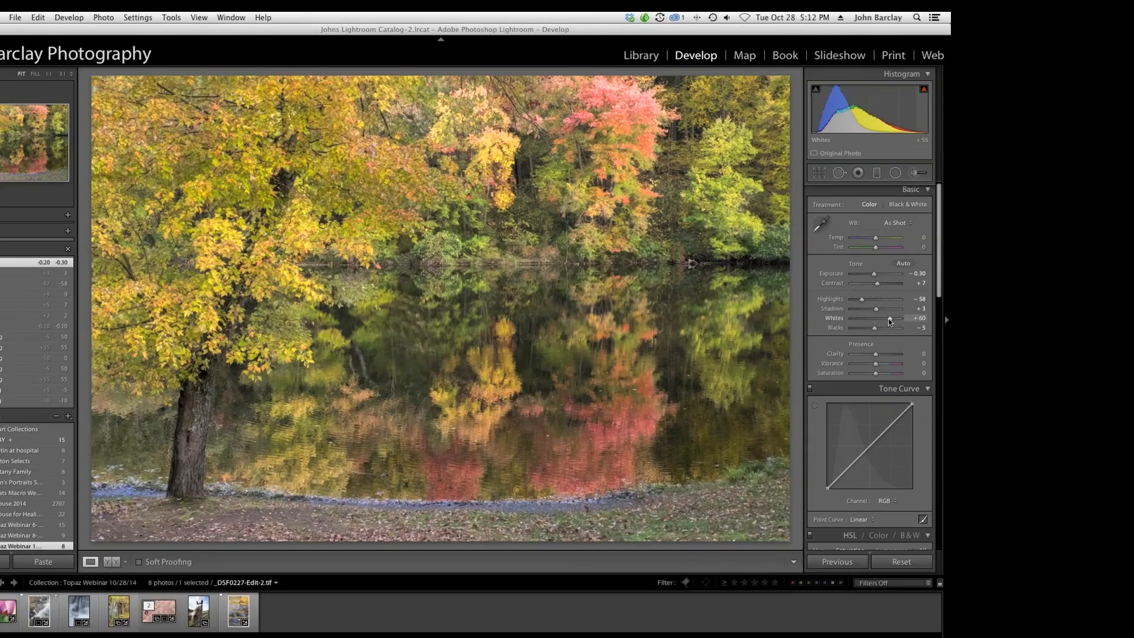
pyautogui.press('Down')
pyautogui.press('Up')
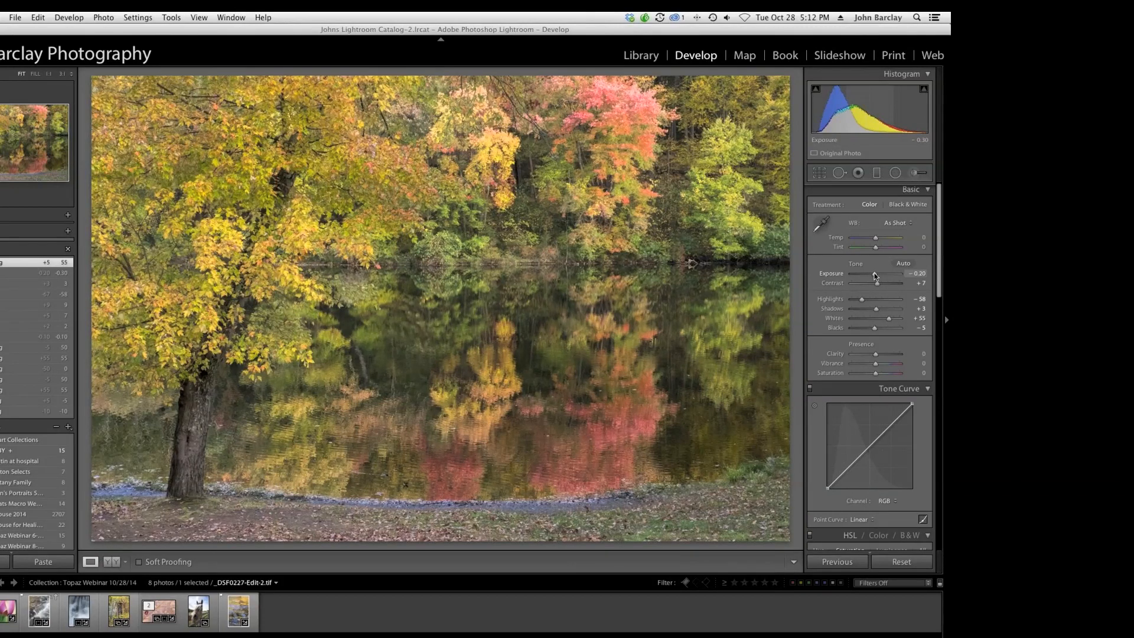
pyautogui.press('Up')
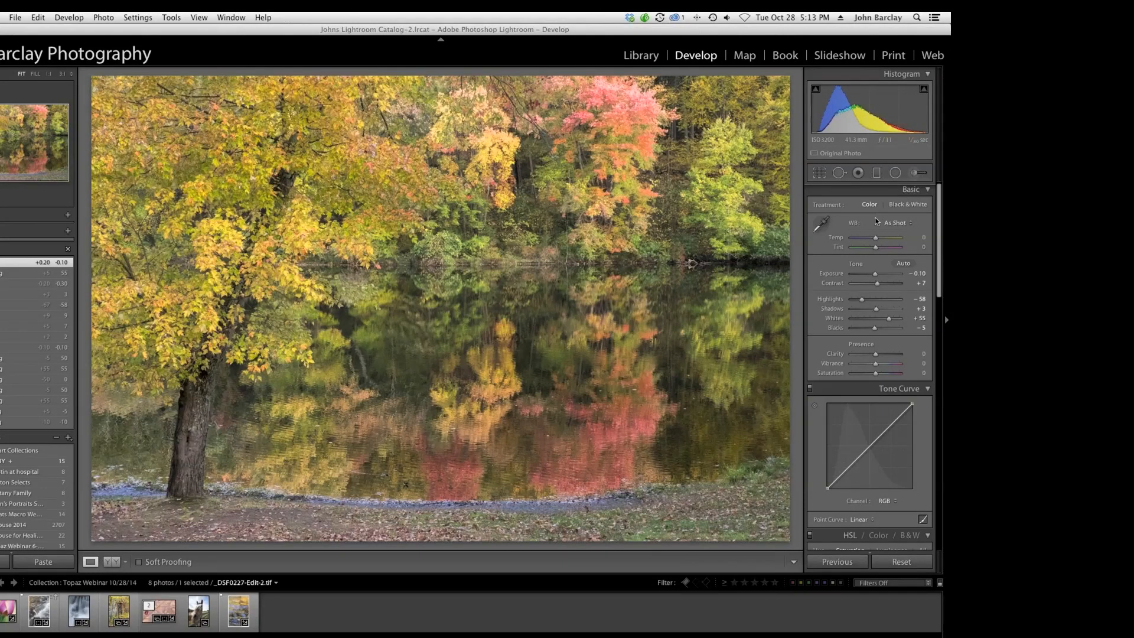
# Switch to Photoshop CC 2014 by editing a copy of the photo with Lightroom adjustments.
pyautogui.rightClick(393, 295)
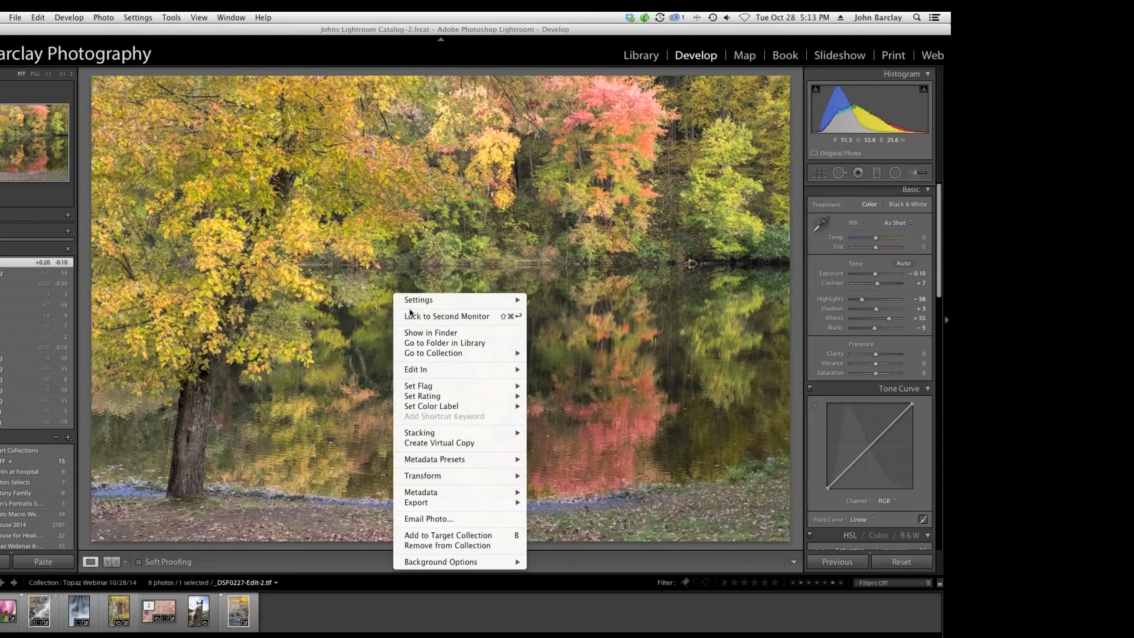
pyautogui.moveTo(424, 369)
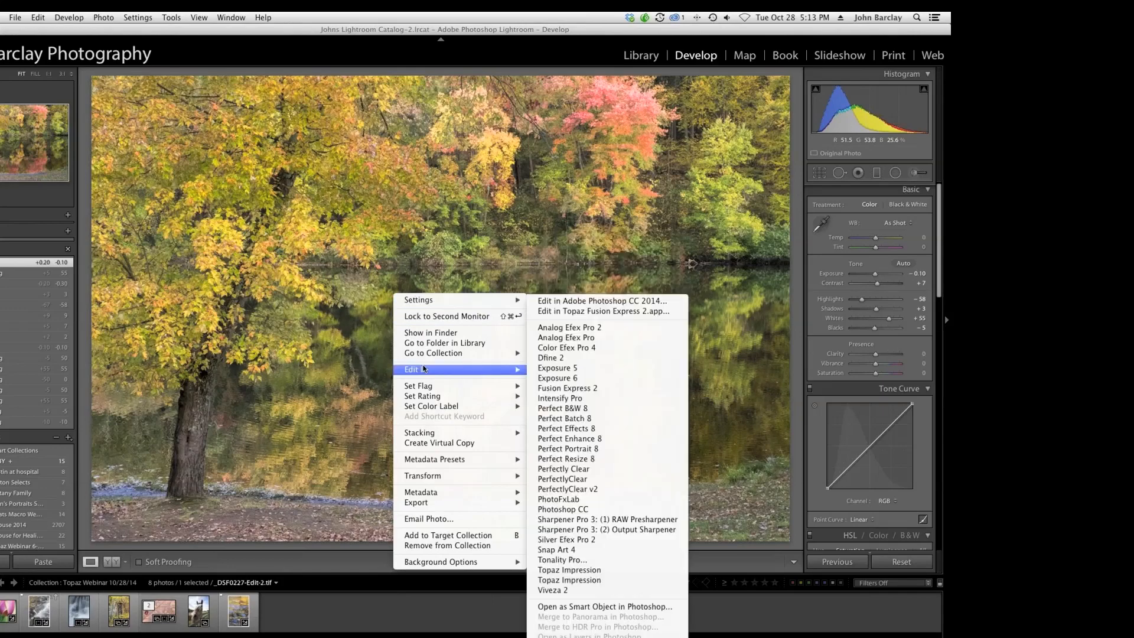
pyautogui.click(595, 301)
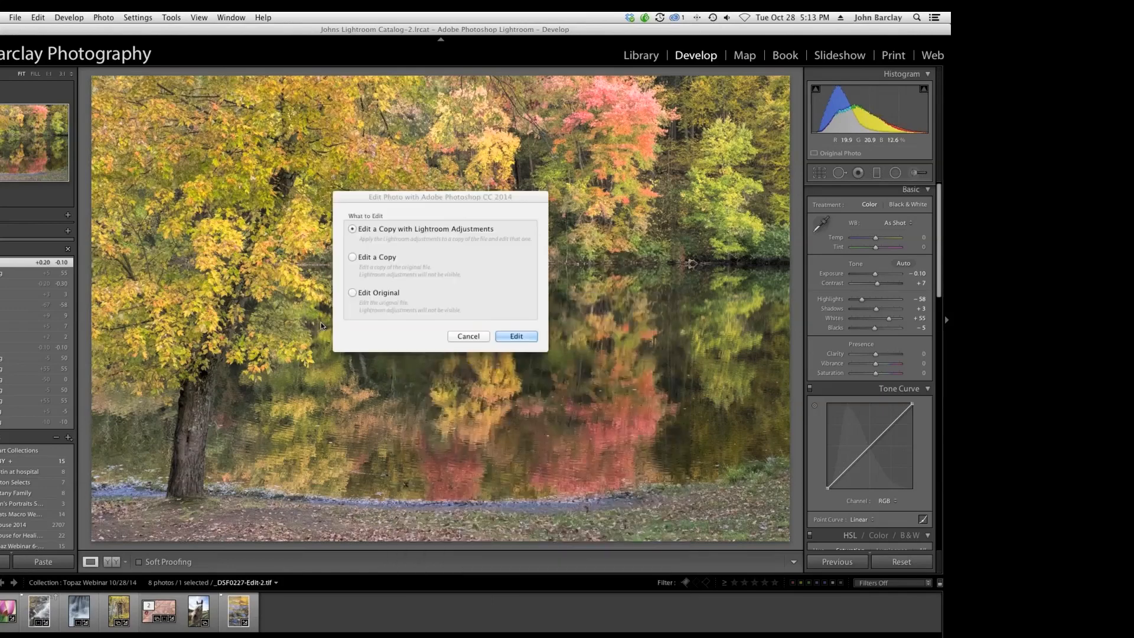
pyautogui.click(514, 335)
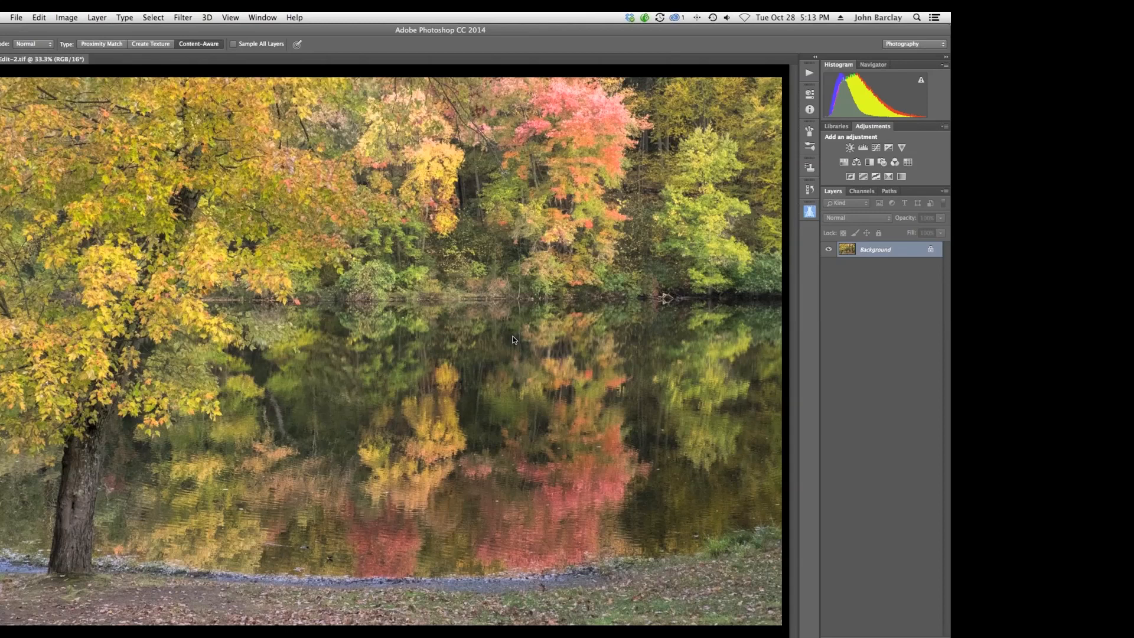
# Duplicate the background layer and open the Topaz Impression filter on the new layer.
pyautogui.press('super+j')
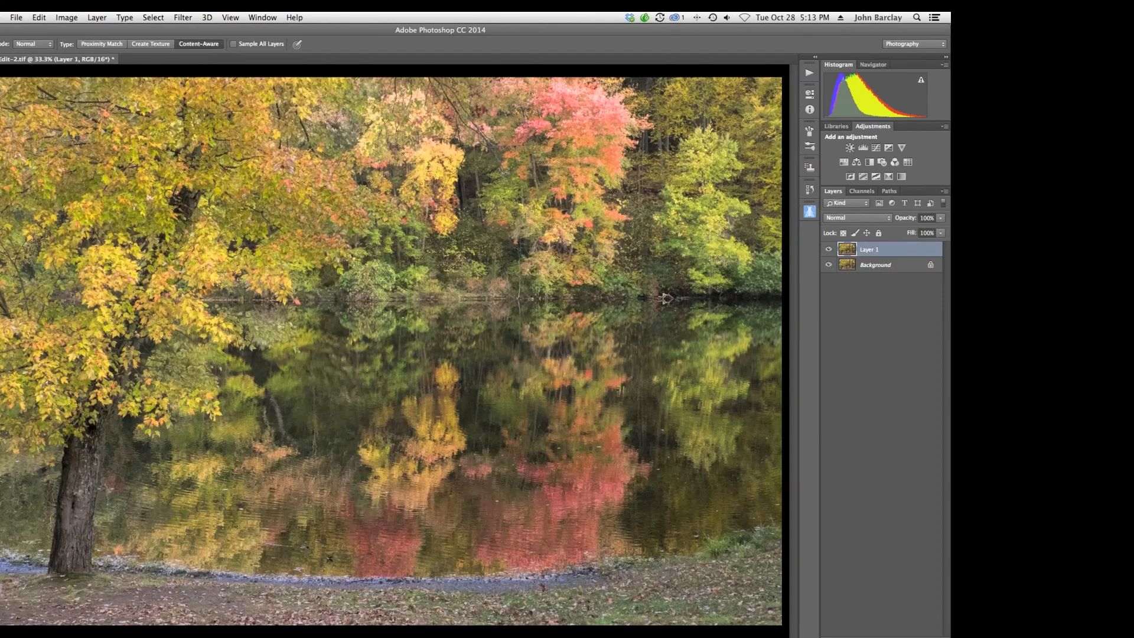
pyautogui.click(180, 18)
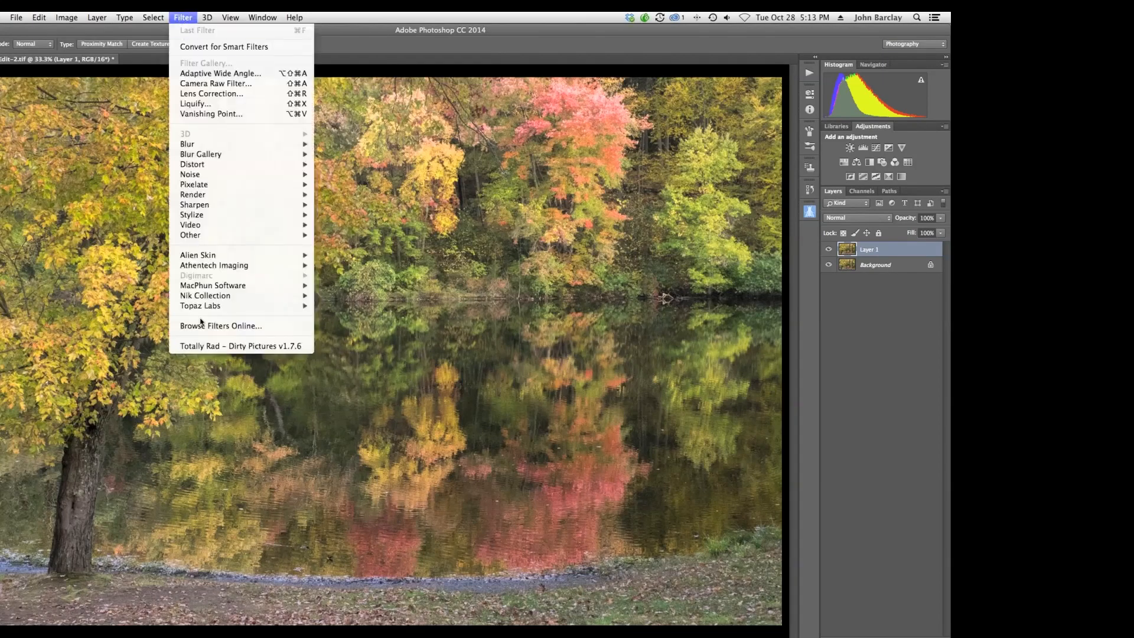
pyautogui.moveTo(201, 306)
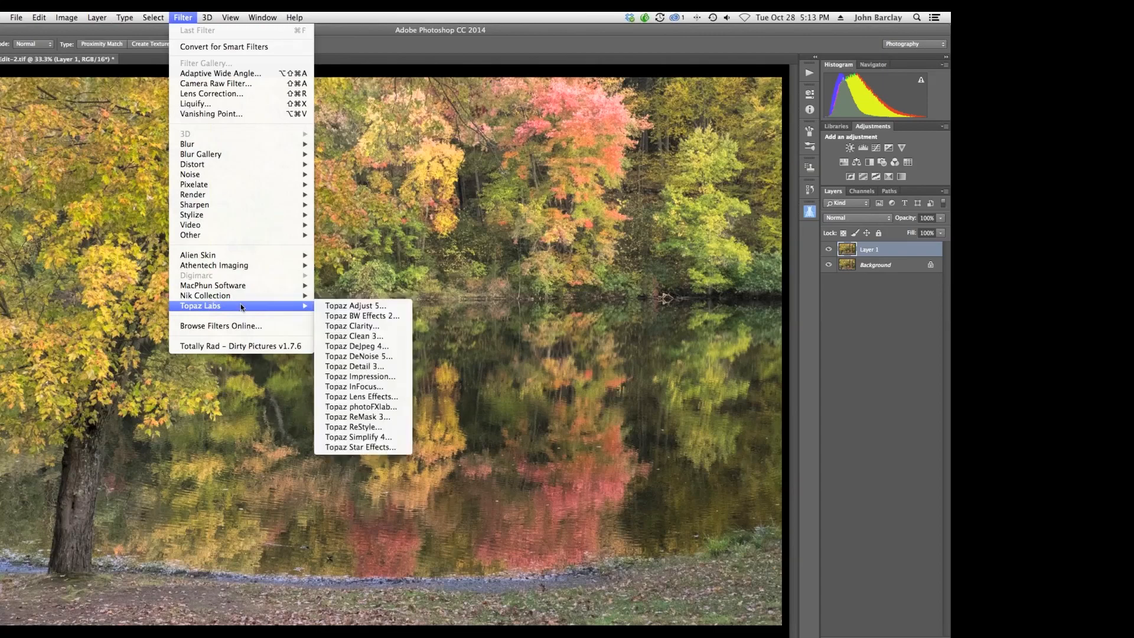
pyautogui.click(359, 378)
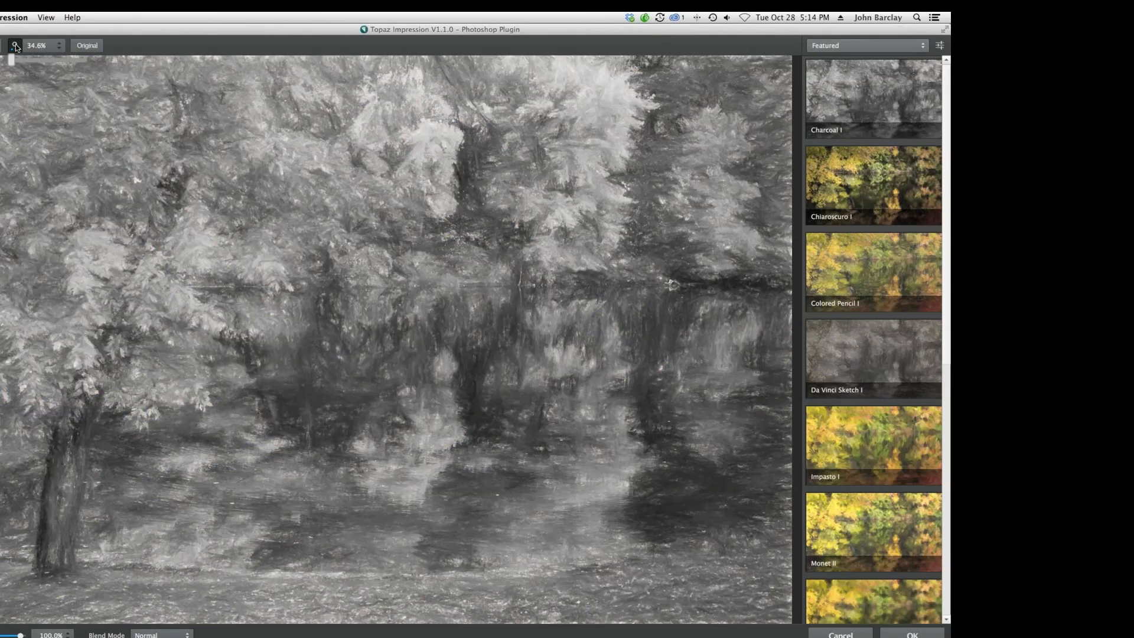
# Apply the Chiaroscuro I preset to the image.
pyautogui.moveTo(12, 59)
pyautogui.mouseDown()
pyautogui.moveTo(24, 59)
pyautogui.moveTo(11, 60)
pyautogui.mouseUp()
pyautogui.click(14, 47)
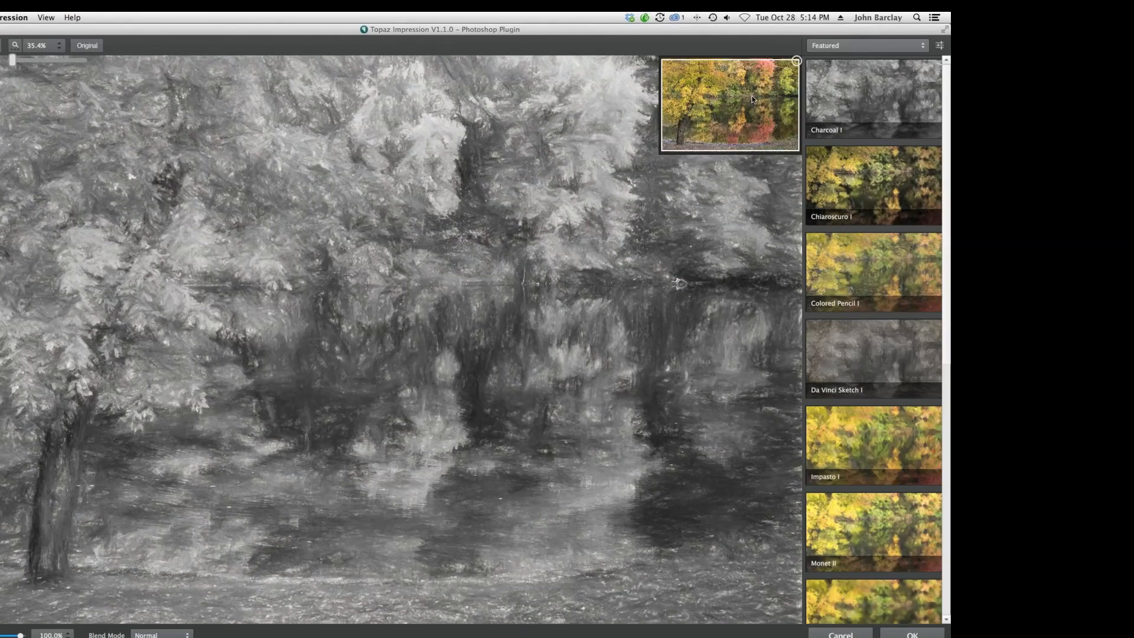
pyautogui.click(15, 48)
pyautogui.click(14, 47)
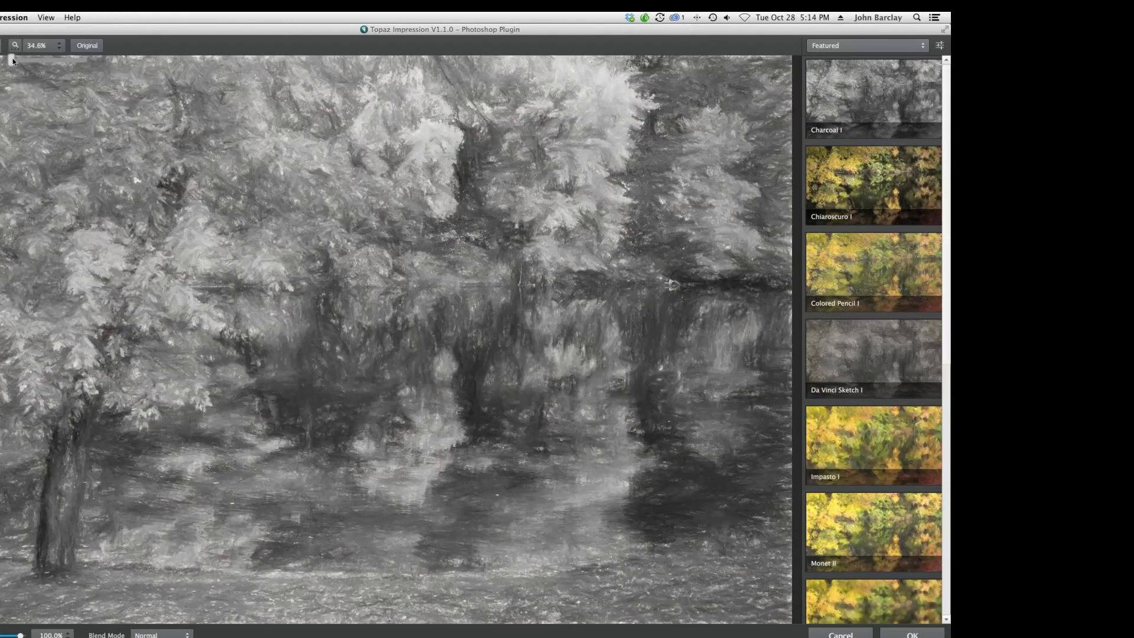
pyautogui.moveTo(12, 58); pyautogui.dragTo(41, 62)
pyautogui.click(864, 187)
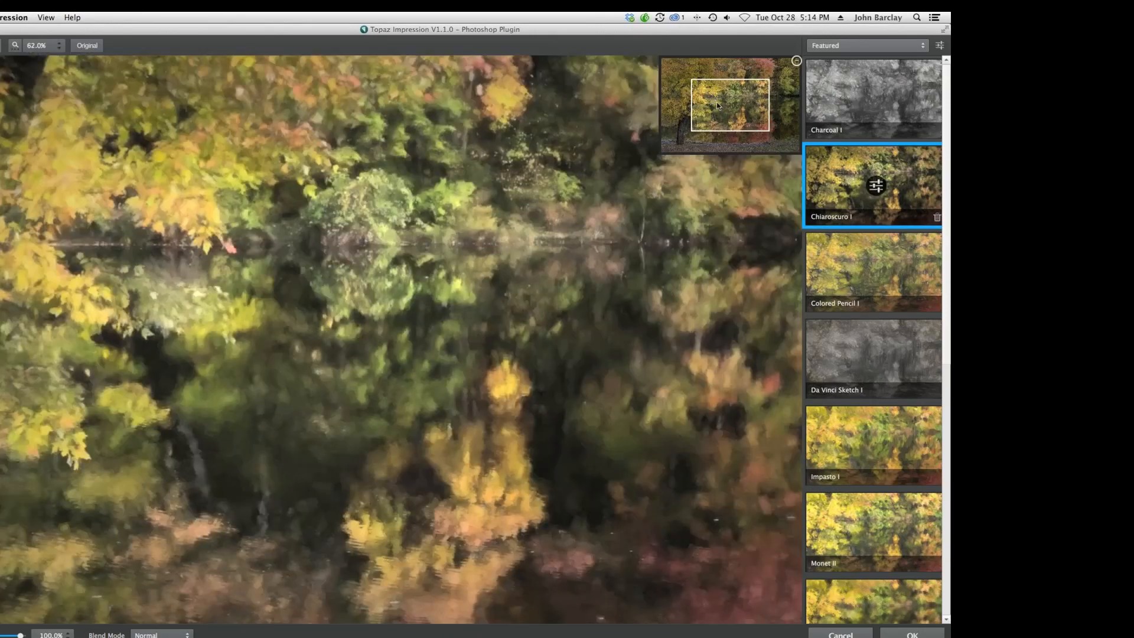
# Pan around the preview and zoom back out to inspect the Chiaroscuro I effect.
pyautogui.moveTo(717, 112)
pyautogui.mouseDown()
pyautogui.moveTo(674, 103)
pyautogui.moveTo(673, 78)
pyautogui.moveTo(706, 70)
pyautogui.moveTo(753, 91)
pyautogui.moveTo(697, 137)
pyautogui.moveTo(717, 98)
pyautogui.mouseUp()
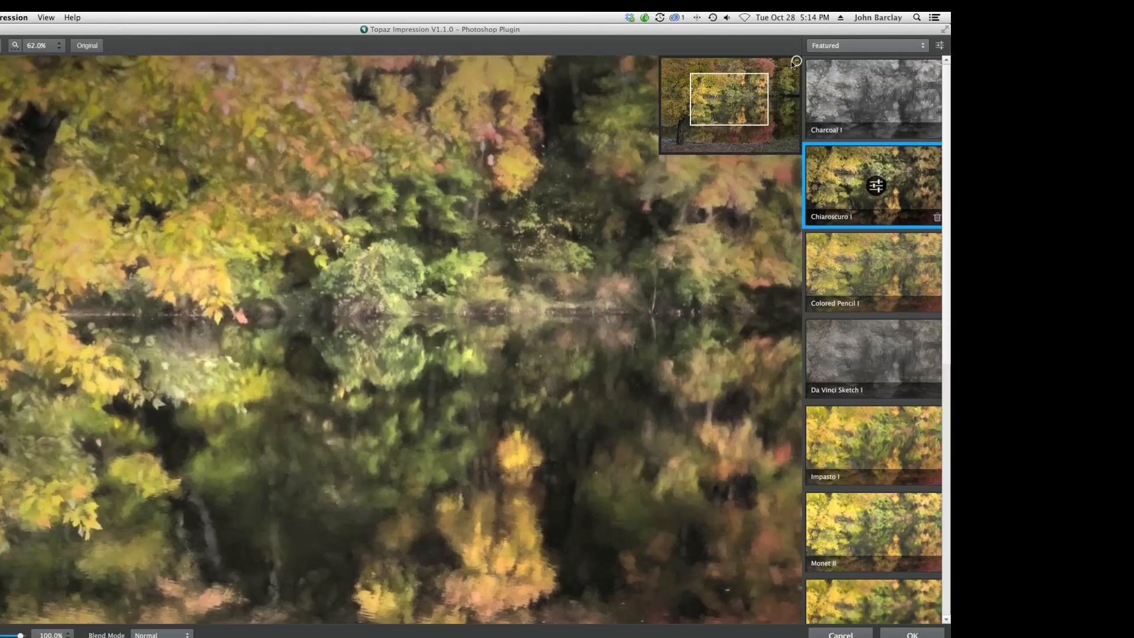
pyautogui.click(796, 62)
pyautogui.click(797, 61)
pyautogui.click(797, 61)
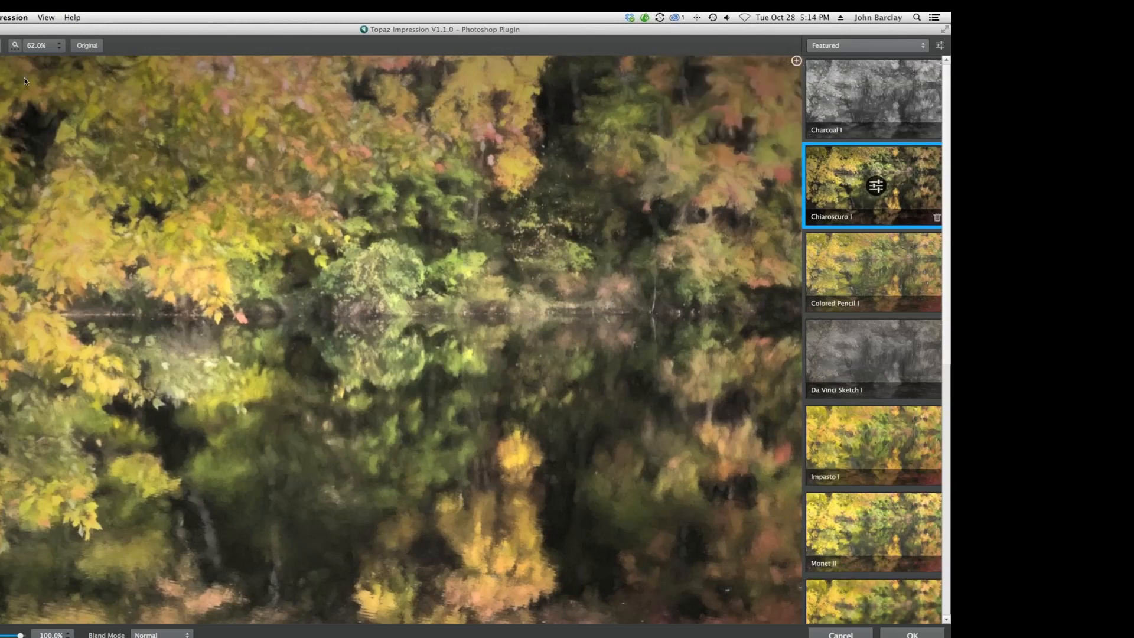
pyautogui.click(15, 45)
pyautogui.moveTo(42, 59); pyautogui.dragTo(28, 59)
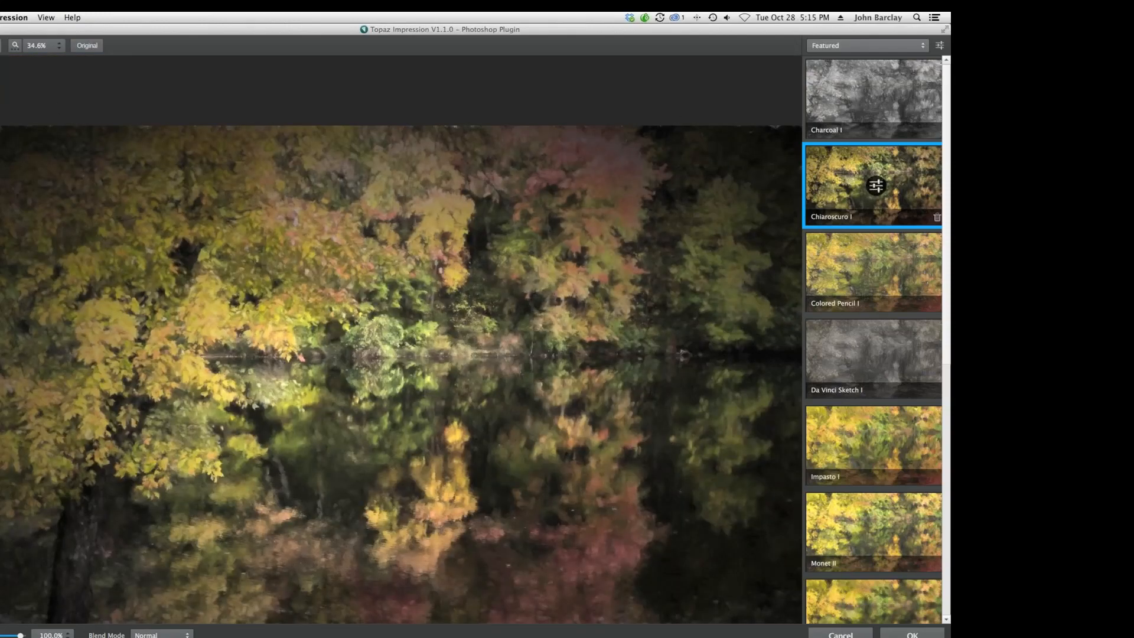
# Compare the Chiaroscuro I preview with the original photo and pan the preview through the navigator.
pyautogui.click(15, 45)
pyautogui.click(303, 264)
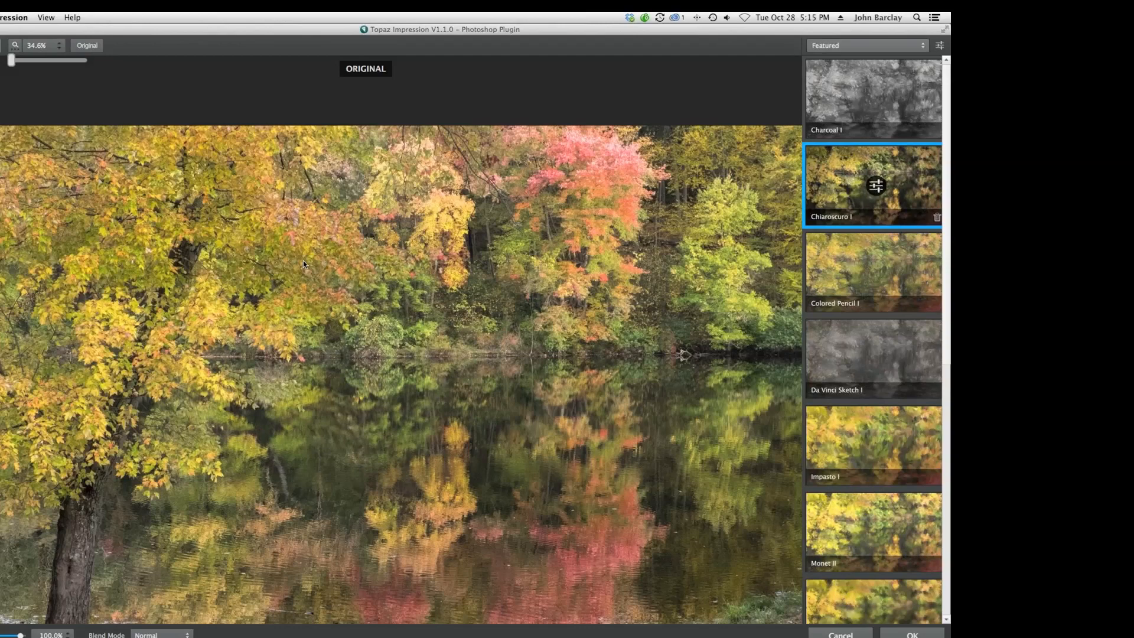
pyautogui.click(303, 261)
pyautogui.click(303, 262)
pyautogui.click(303, 264)
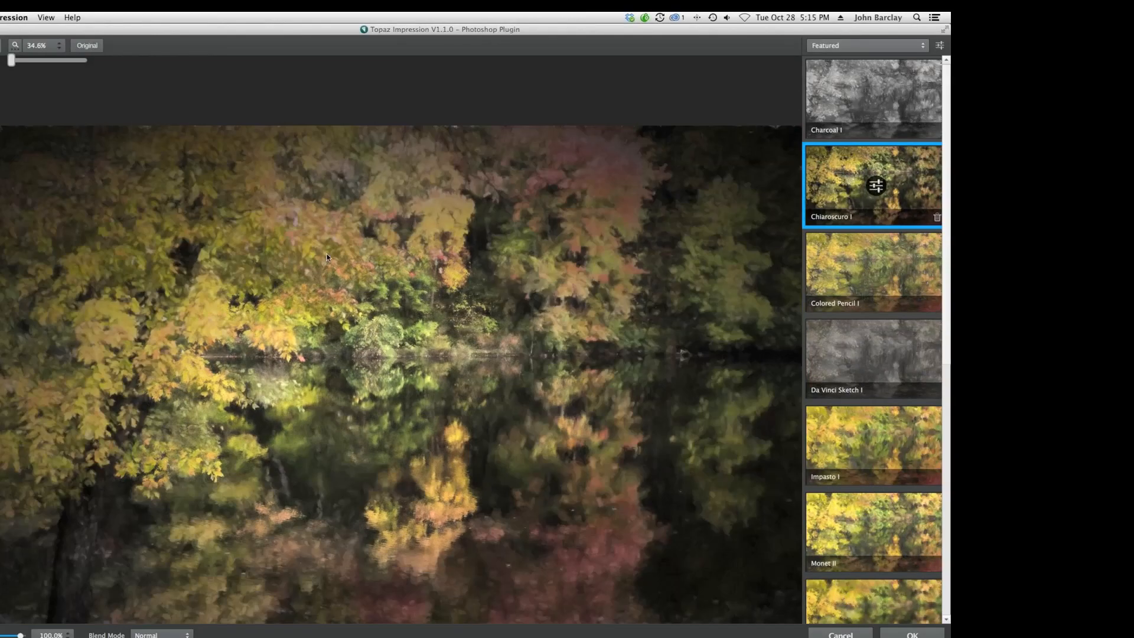
pyautogui.click(15, 46)
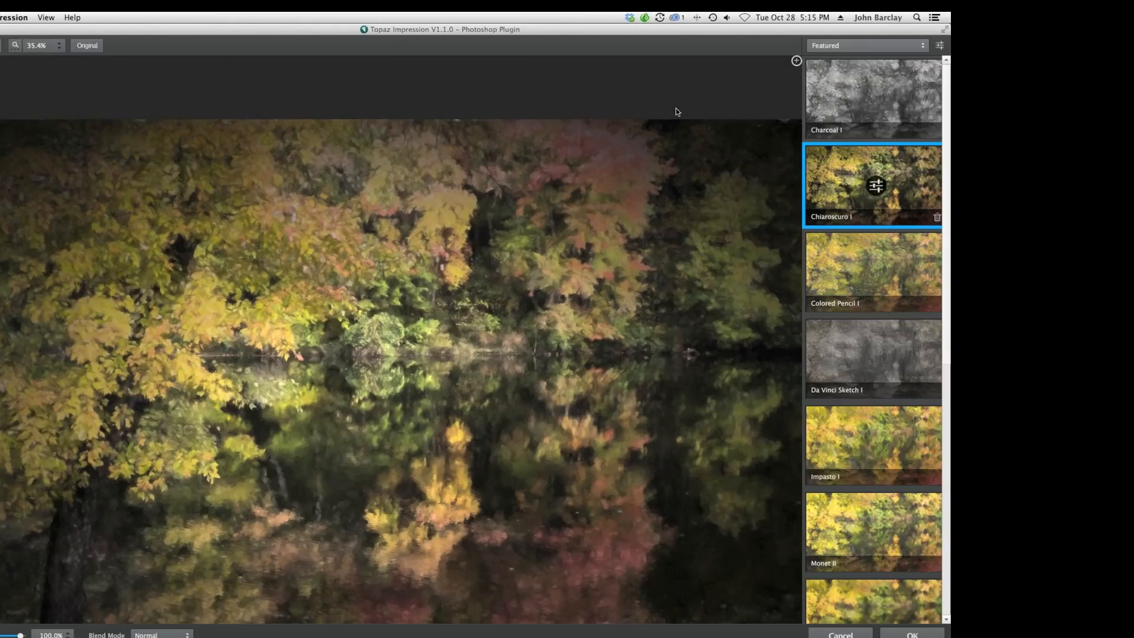
pyautogui.click(796, 61)
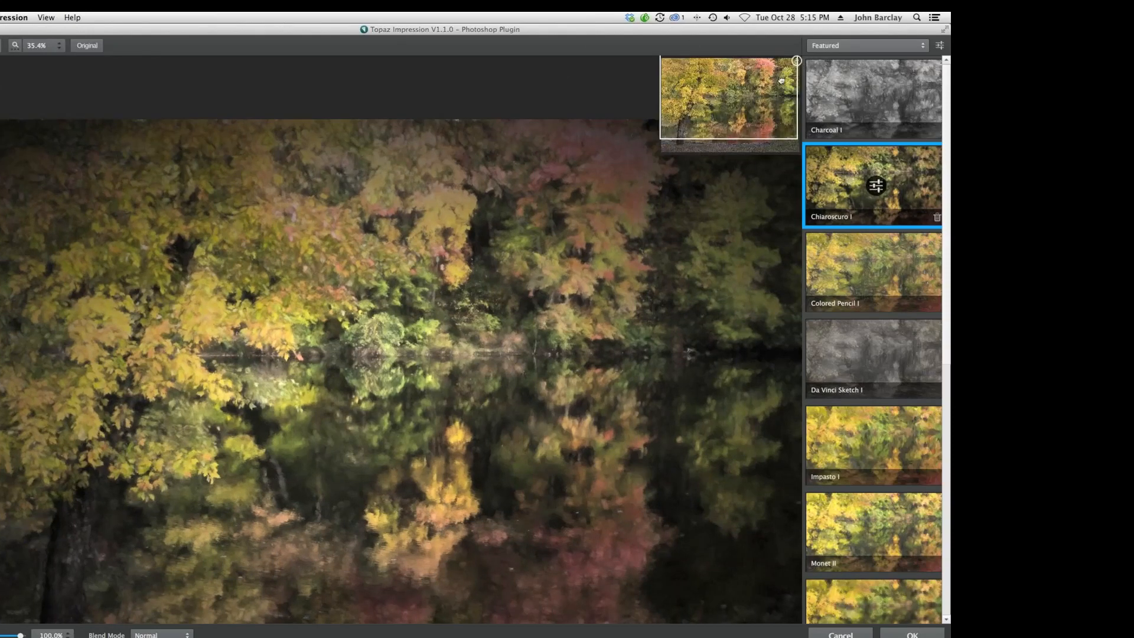
pyautogui.moveTo(781, 81)
pyautogui.mouseDown()
pyautogui.moveTo(782, 99)
pyautogui.moveTo(781, 87)
pyautogui.mouseUp()
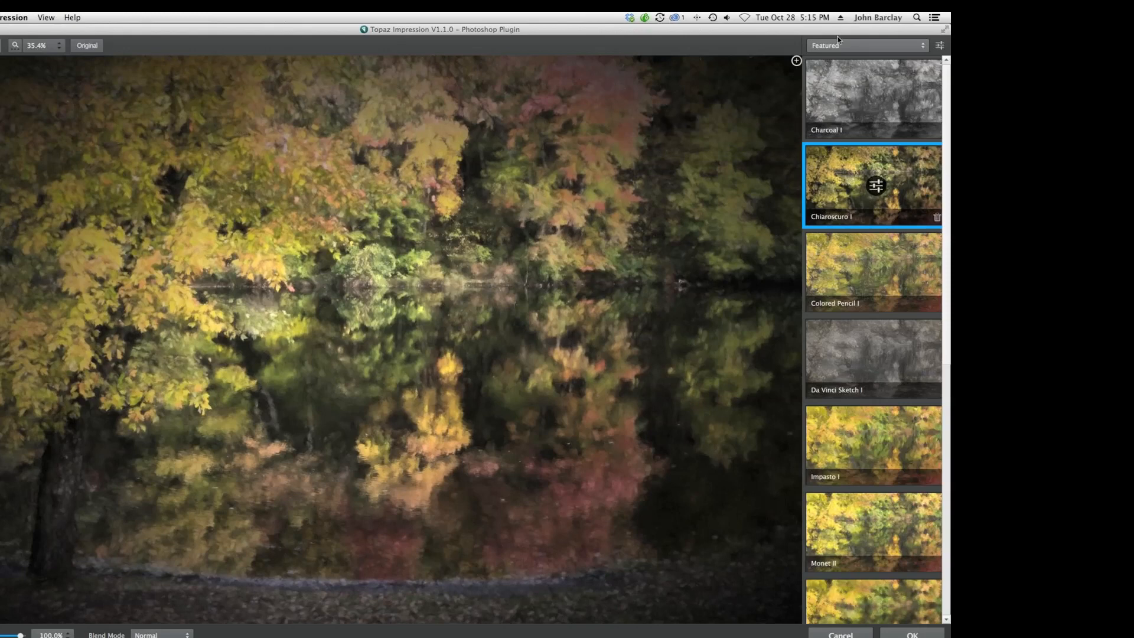
# Switch to the Pictorial category and try the Obscurity I, Photo Painting III and Warm Haze I presets.
pyautogui.click(865, 46)
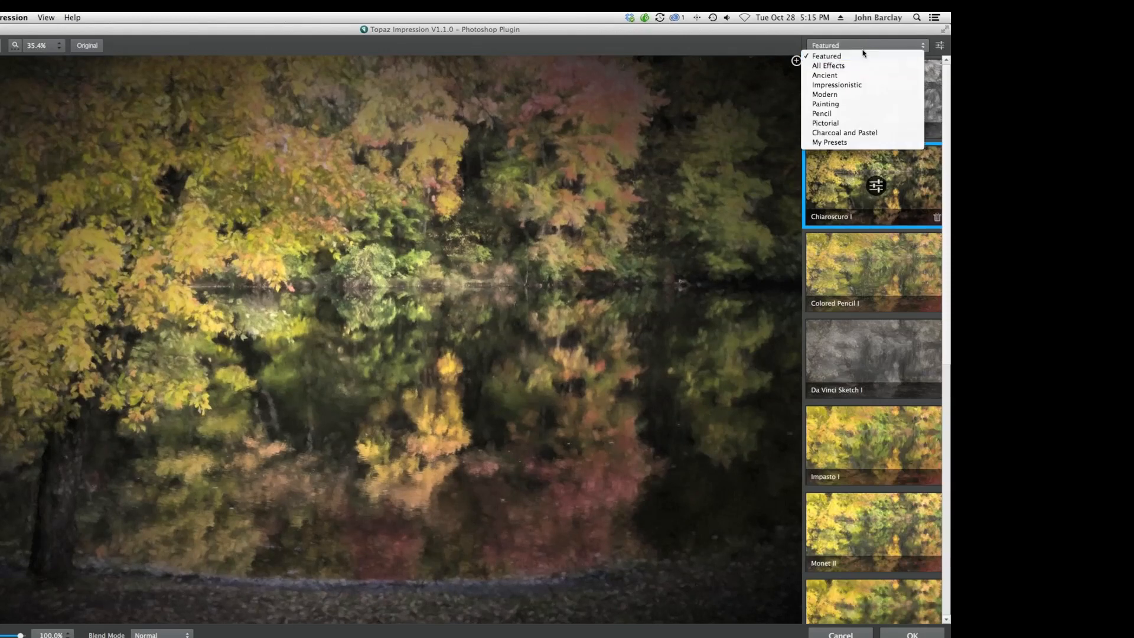
pyautogui.click(828, 123)
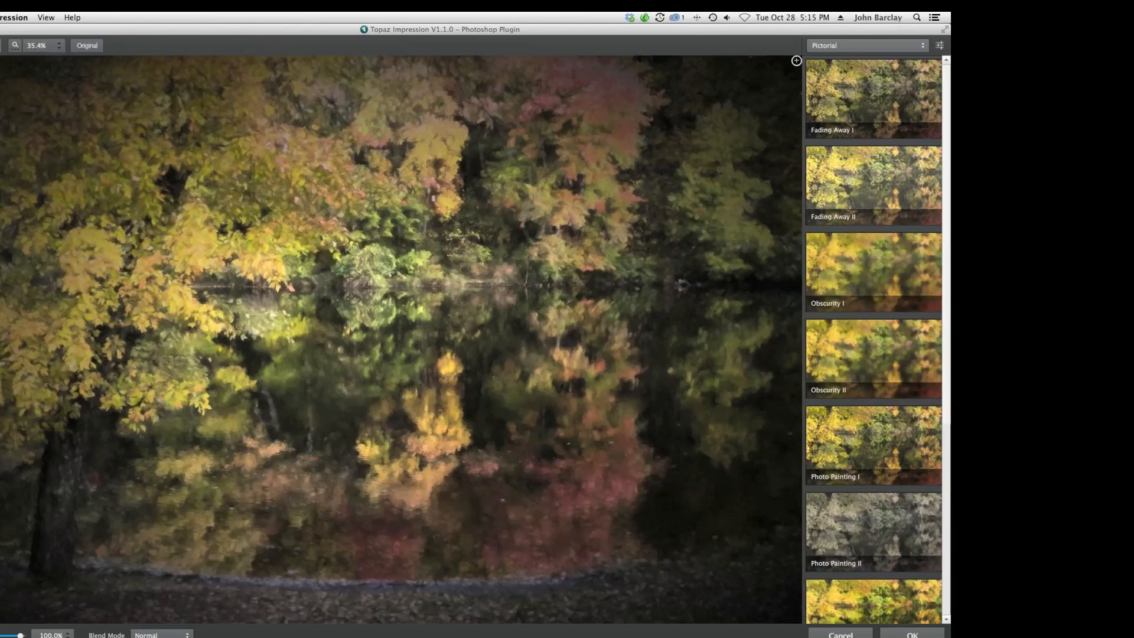
pyautogui.moveTo(440, 30); pyautogui.dragTo(475, 34)
pyautogui.click(837, 270)
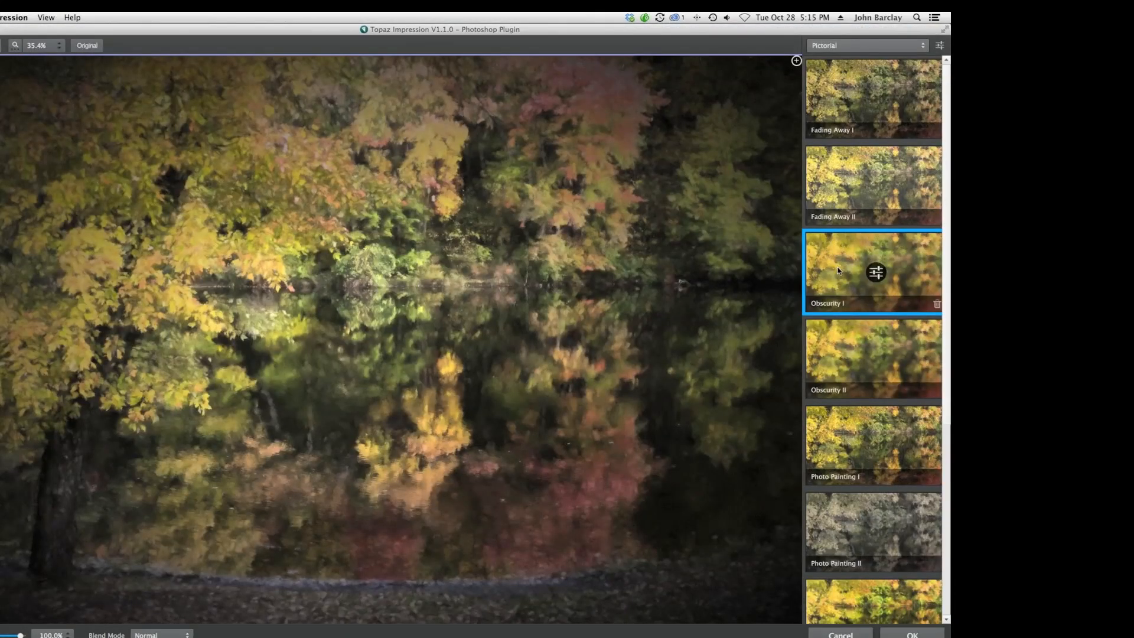
pyautogui.scroll(-3, 849, 454)
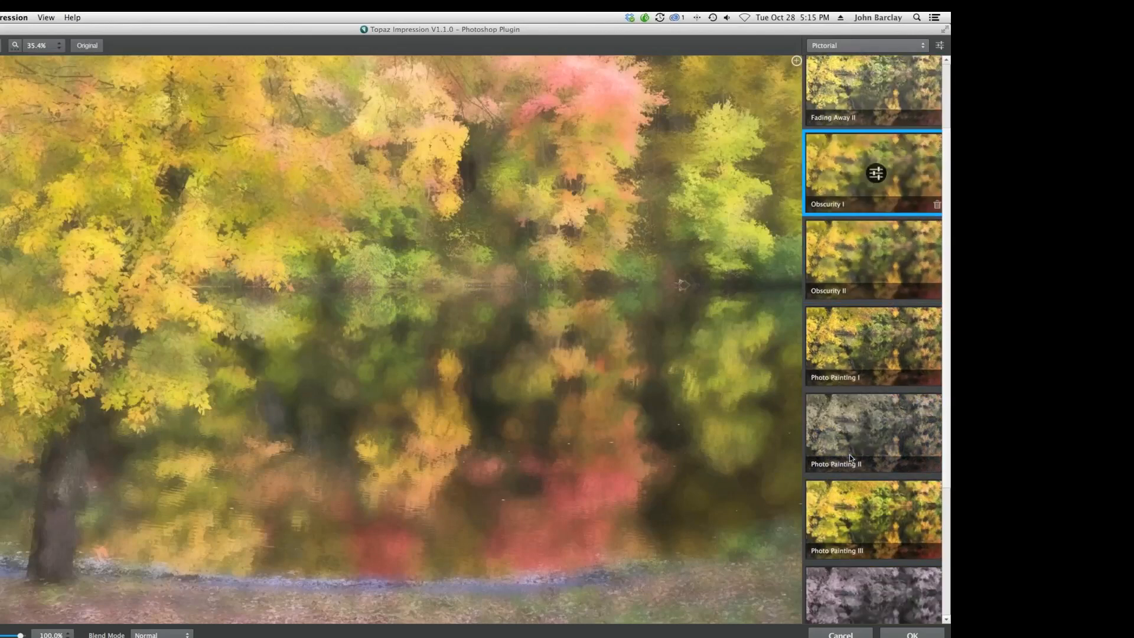
pyautogui.scroll(-6, 849, 454)
pyautogui.click(828, 307)
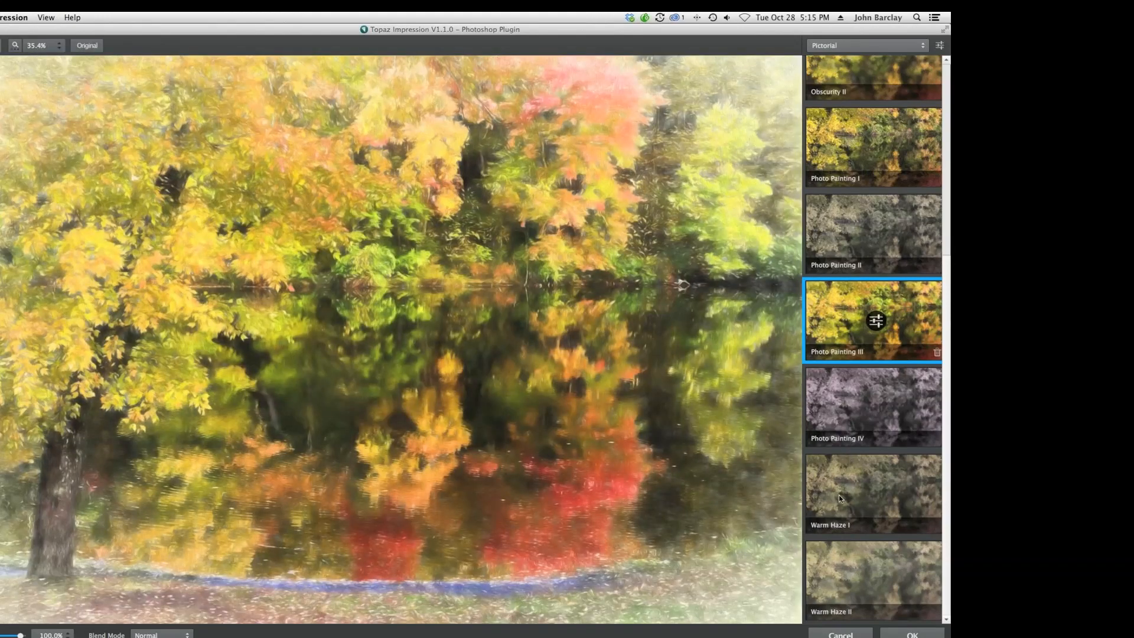
pyautogui.click(839, 495)
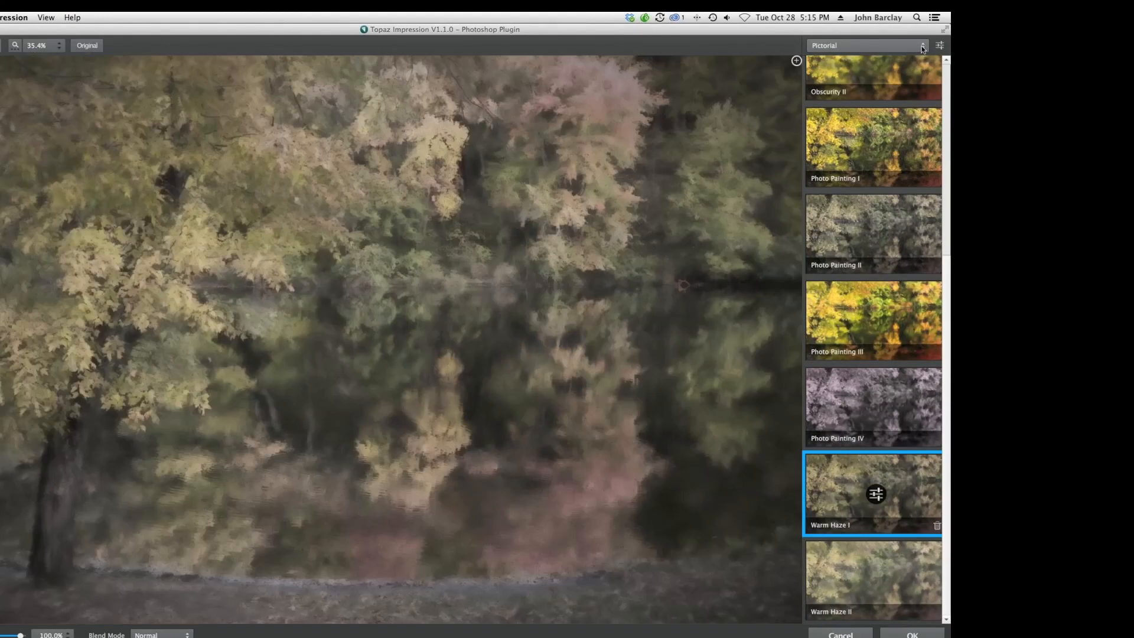
# Switch to the Painting category and try the Georgia O'Keeffe I preset.
pyautogui.click(923, 47)
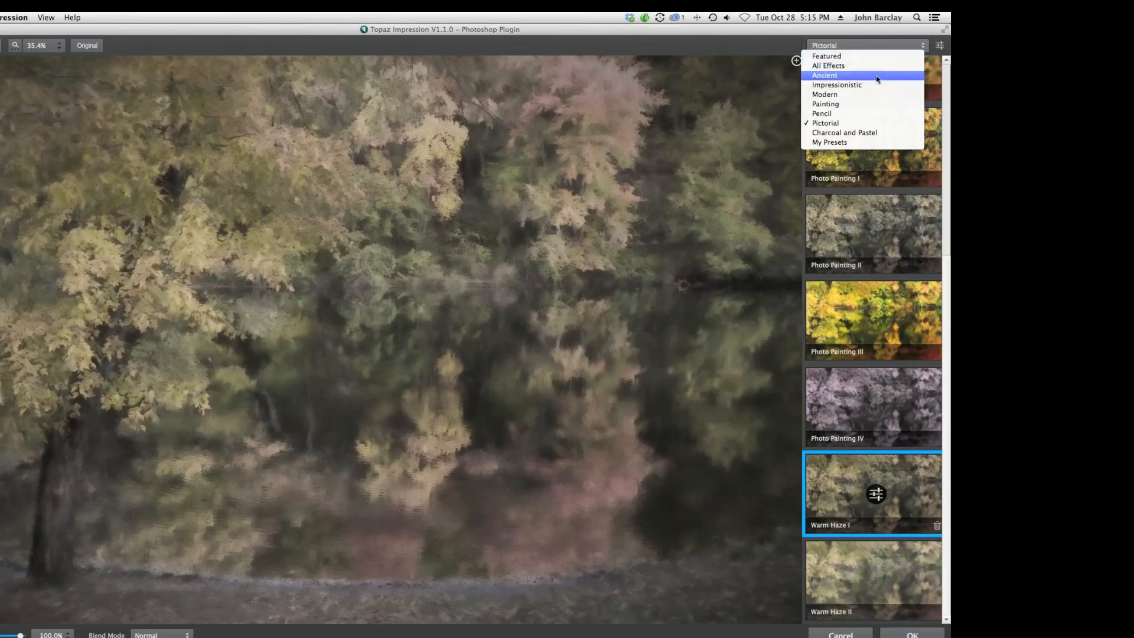
pyautogui.click(835, 104)
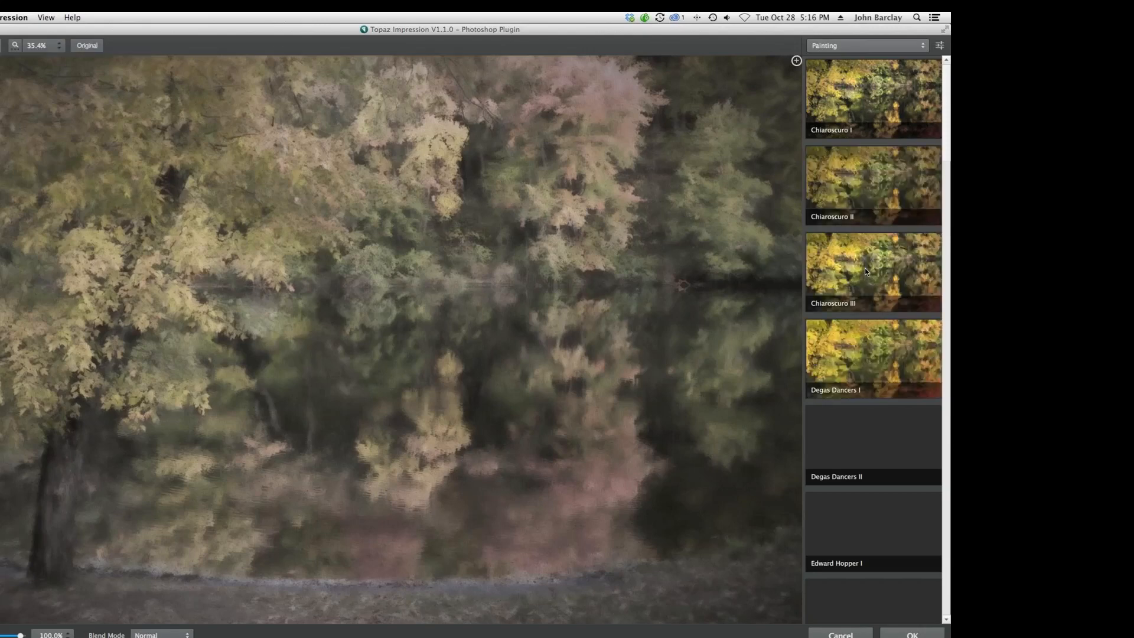
pyautogui.scroll(-3, 865, 270)
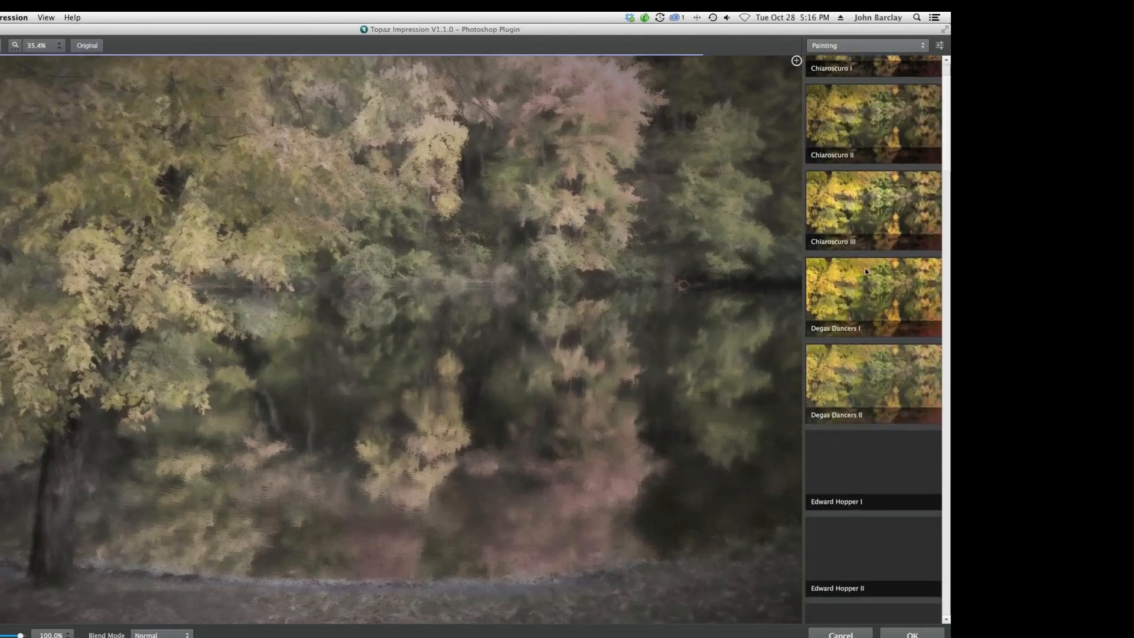
pyautogui.scroll(-5, 865, 271)
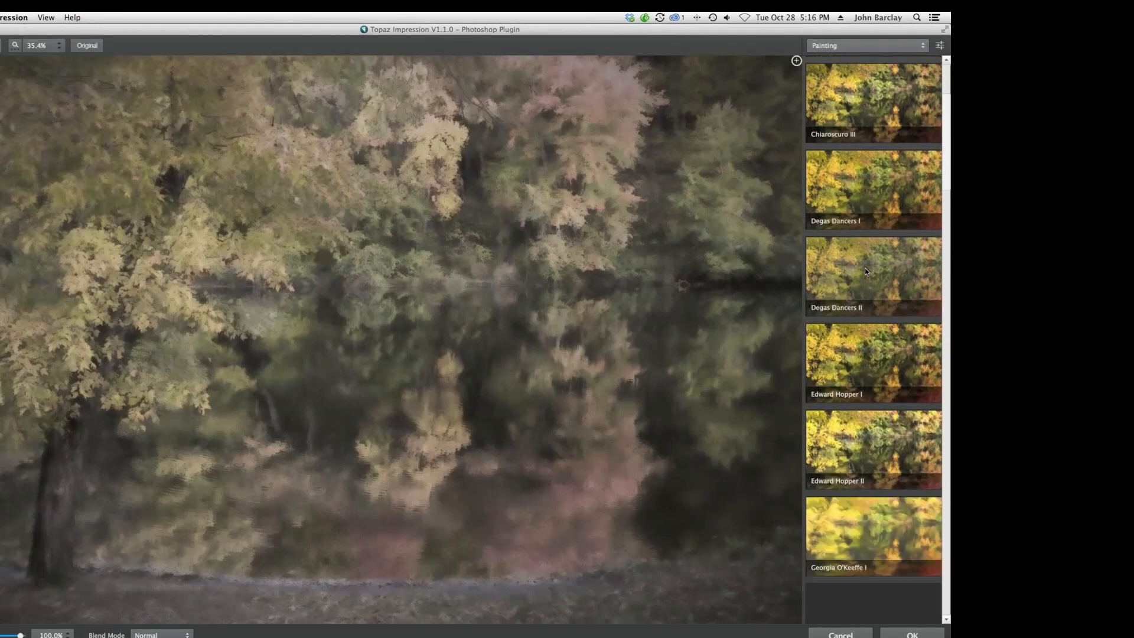
pyautogui.scroll(-8, 864, 271)
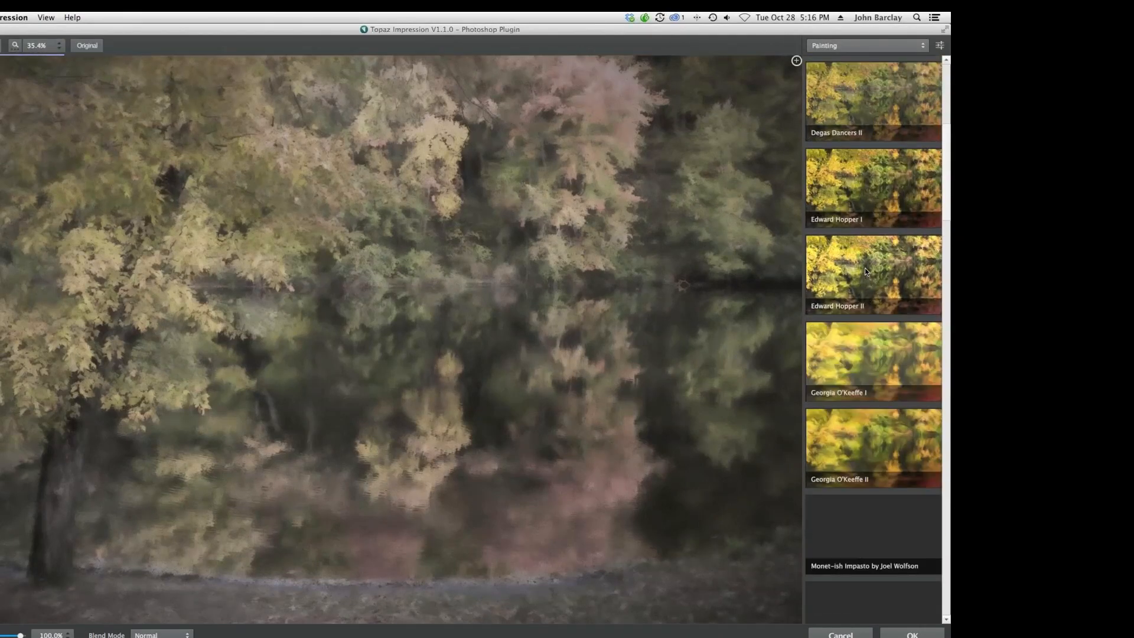
pyautogui.click(848, 348)
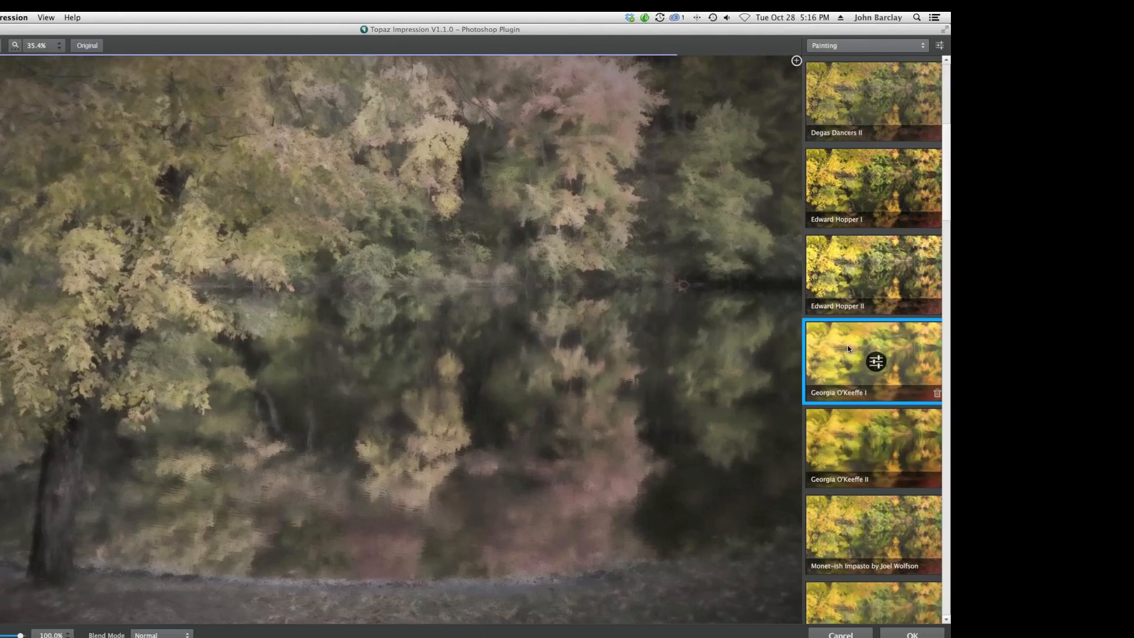
# Apply the Oil Painting II preset after comparing it with Oil Painting I.
pyautogui.scroll(-5, 824, 324)
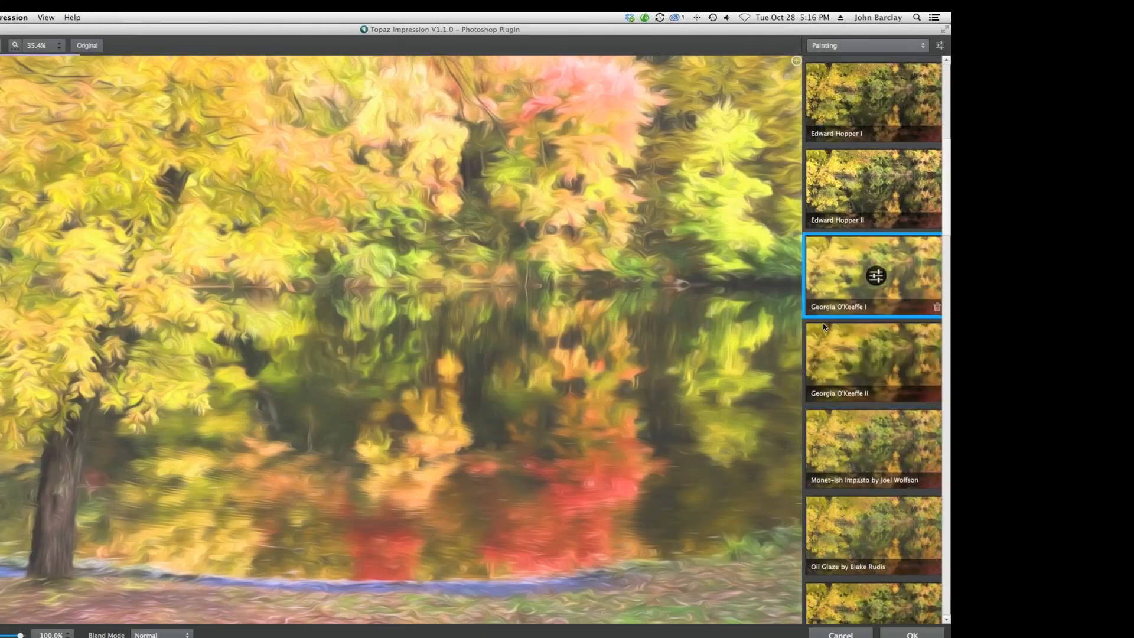
pyautogui.scroll(-5, 850, 324)
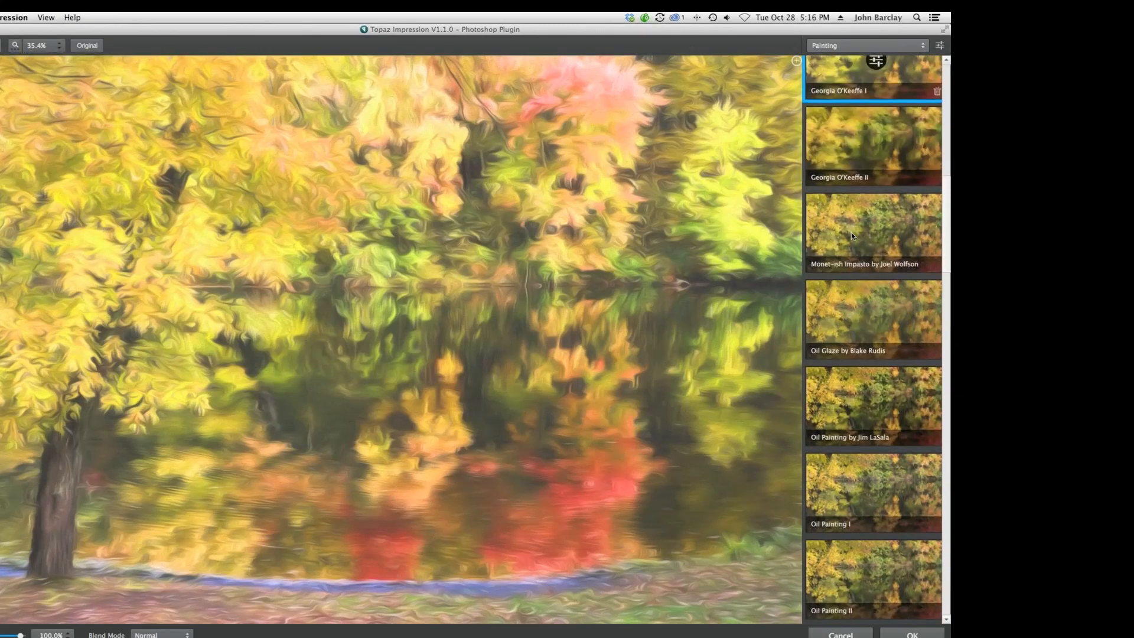
pyautogui.scroll(-5, 837, 304)
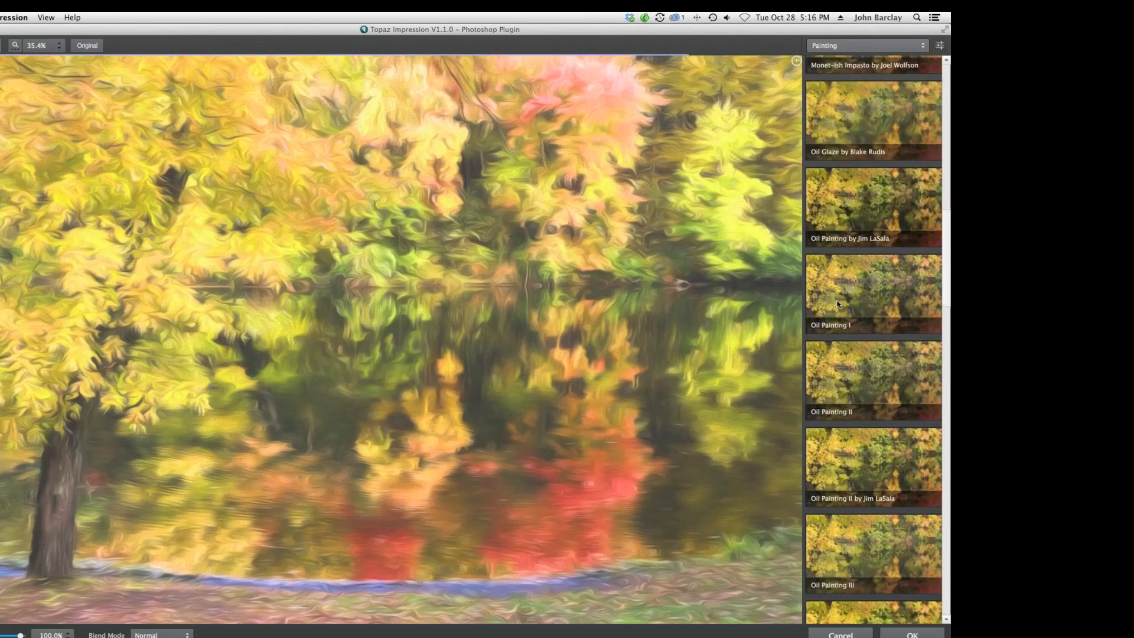
pyautogui.scroll(-1, 835, 325)
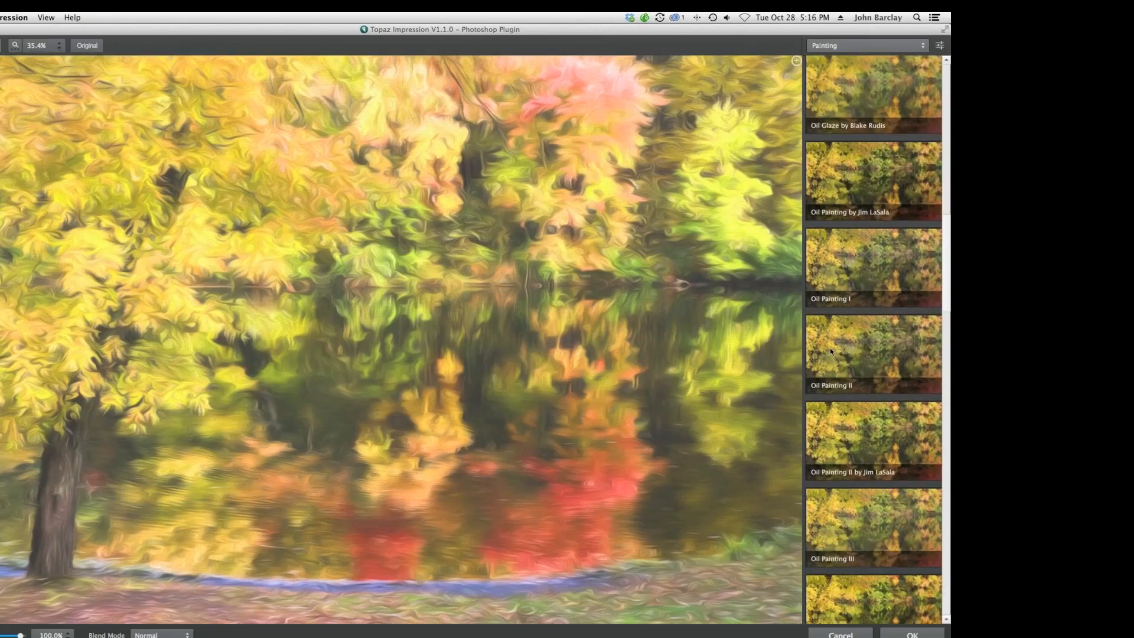
pyautogui.click(829, 351)
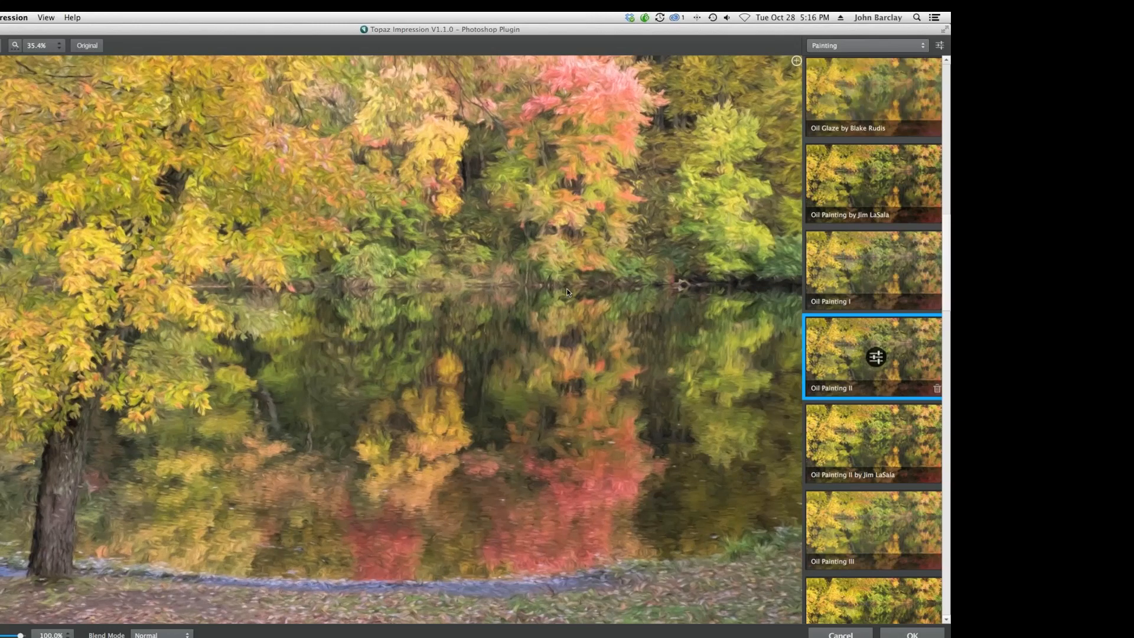
pyautogui.scroll(-1, 566, 290)
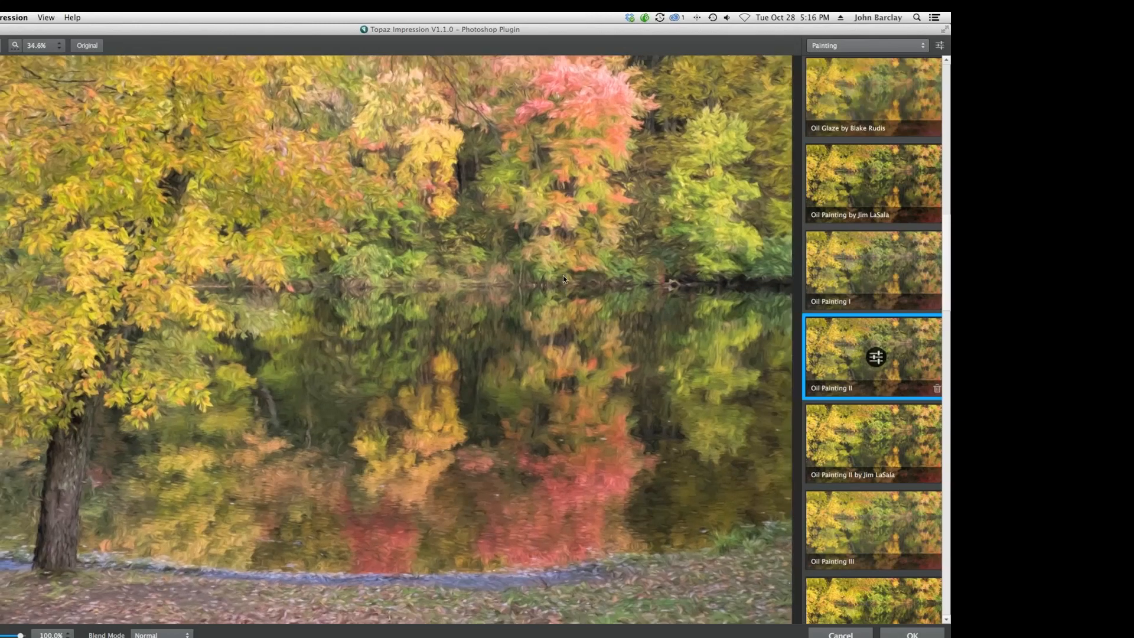
pyautogui.click(827, 271)
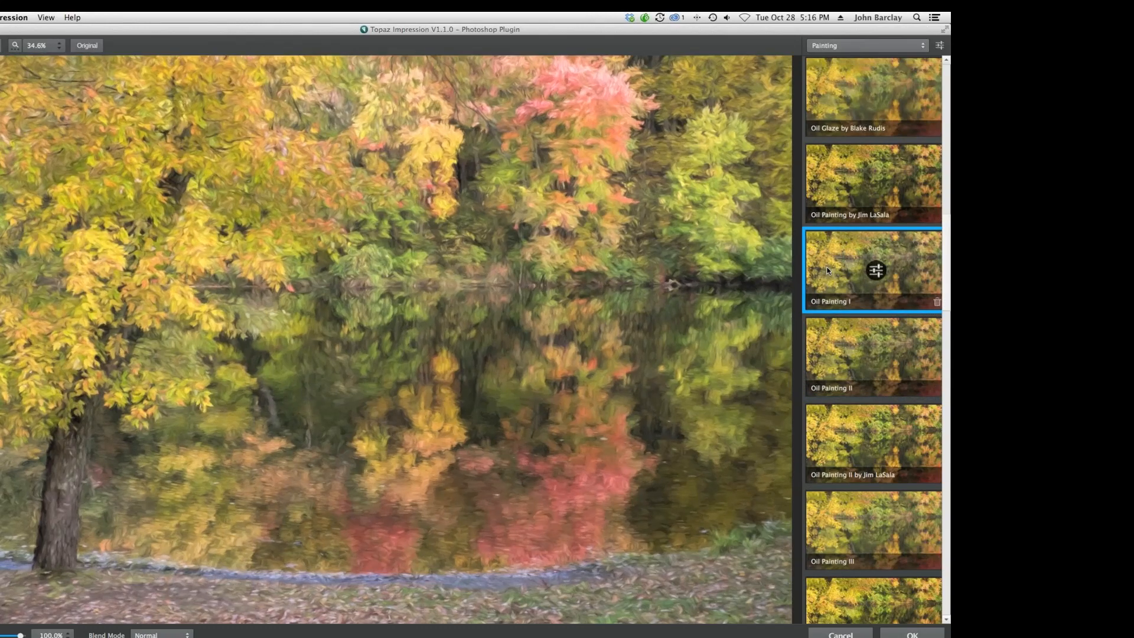
pyautogui.click(820, 354)
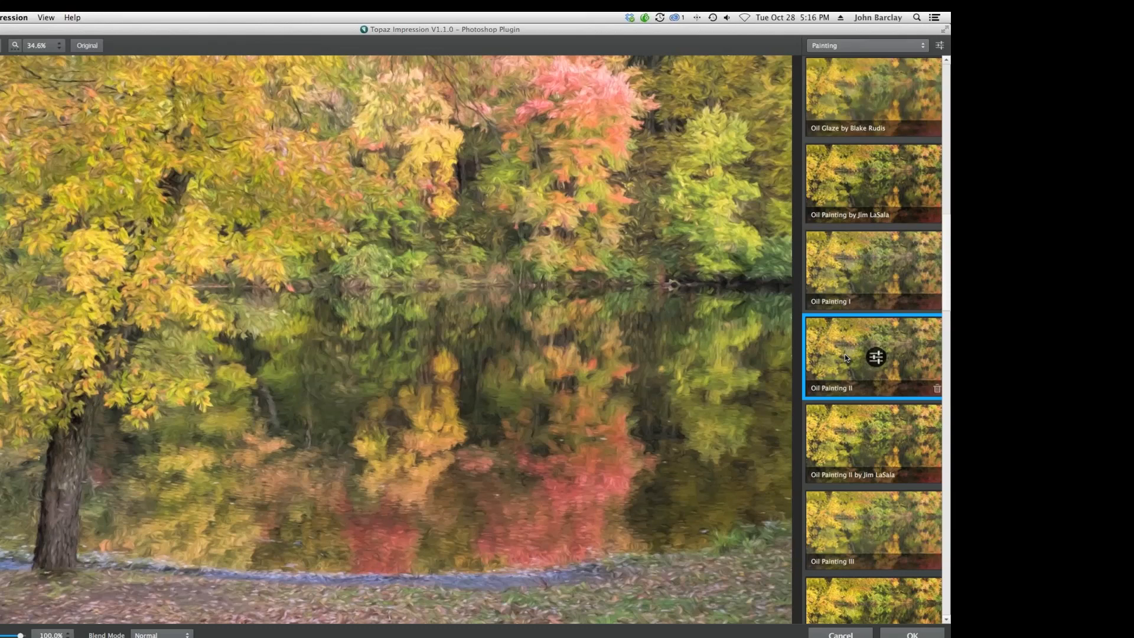
# Open the Oil Painting II settings and set Paint Volume to 0.56 and Stroke Width to -0.55.
pyautogui.click(876, 358)
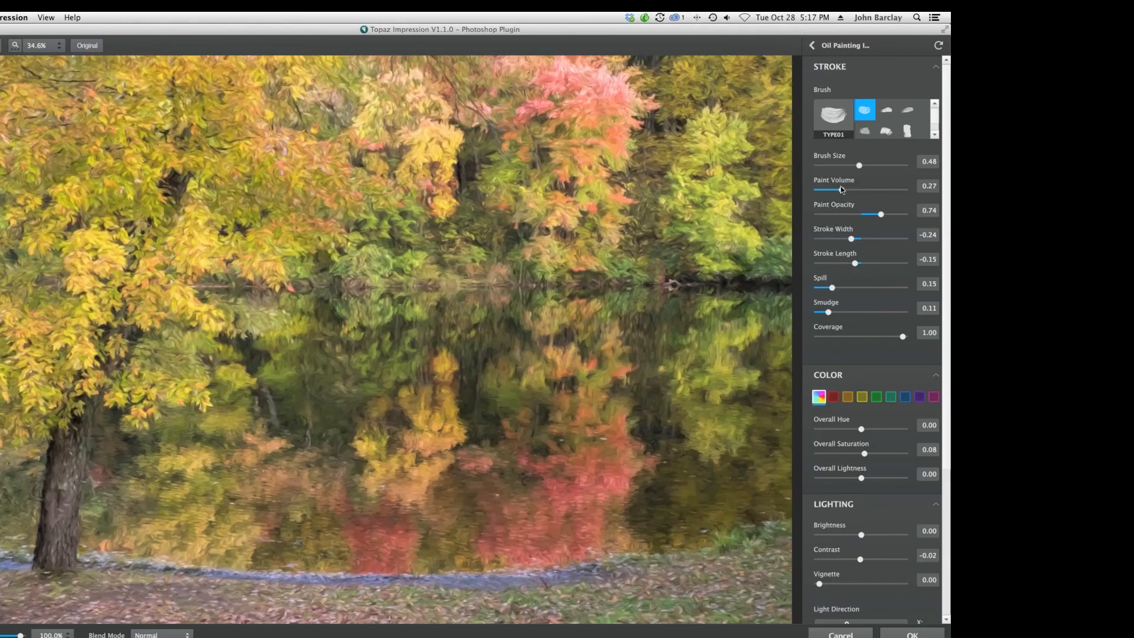
pyautogui.moveTo(843, 189); pyautogui.dragTo(866, 189)
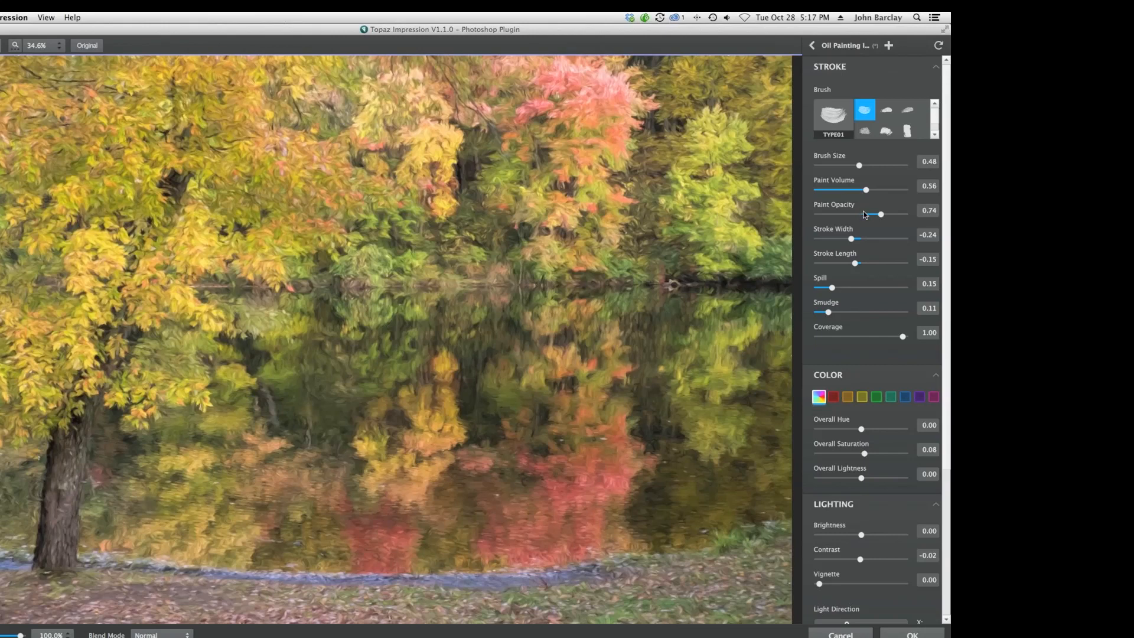
pyautogui.moveTo(851, 239); pyautogui.dragTo(871, 240)
pyautogui.moveTo(872, 239); pyautogui.dragTo(894, 240)
pyautogui.moveTo(893, 239); pyautogui.dragTo(839, 241)
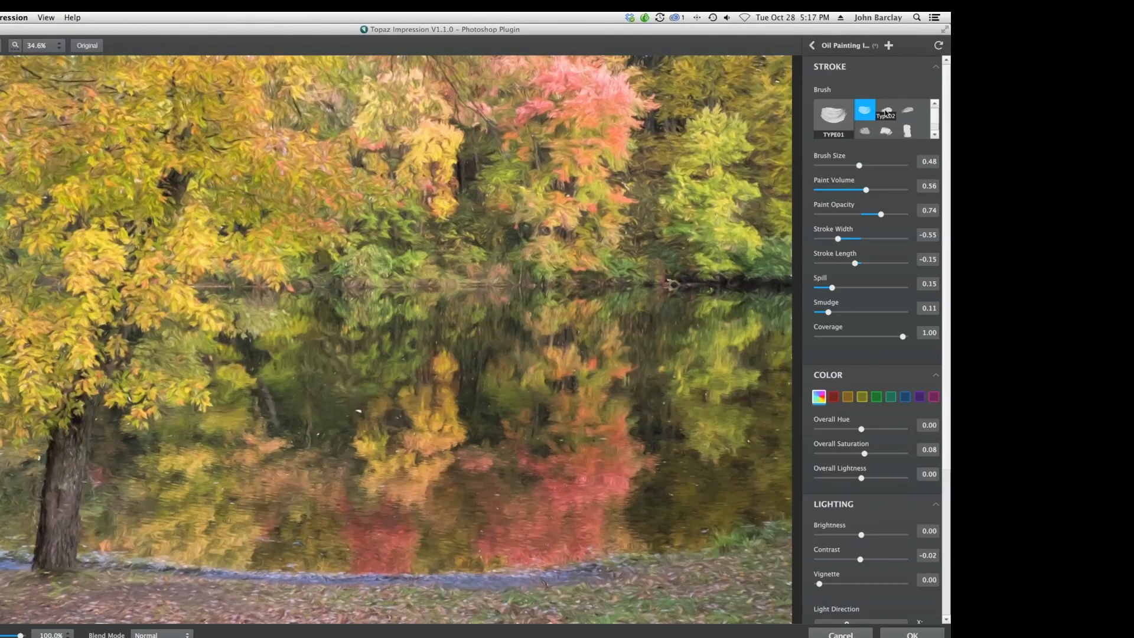
# Try the TYPE02 brush, return to the TYPE01 brush, and set Smudge to 0.24.
pyautogui.click(886, 110)
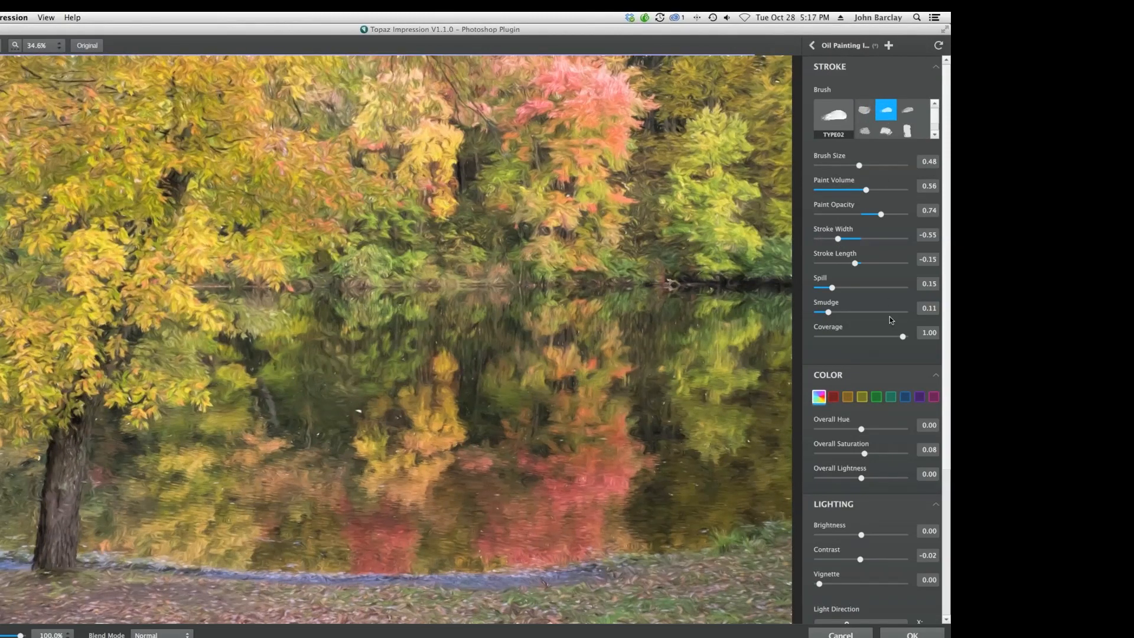
pyautogui.click(864, 110)
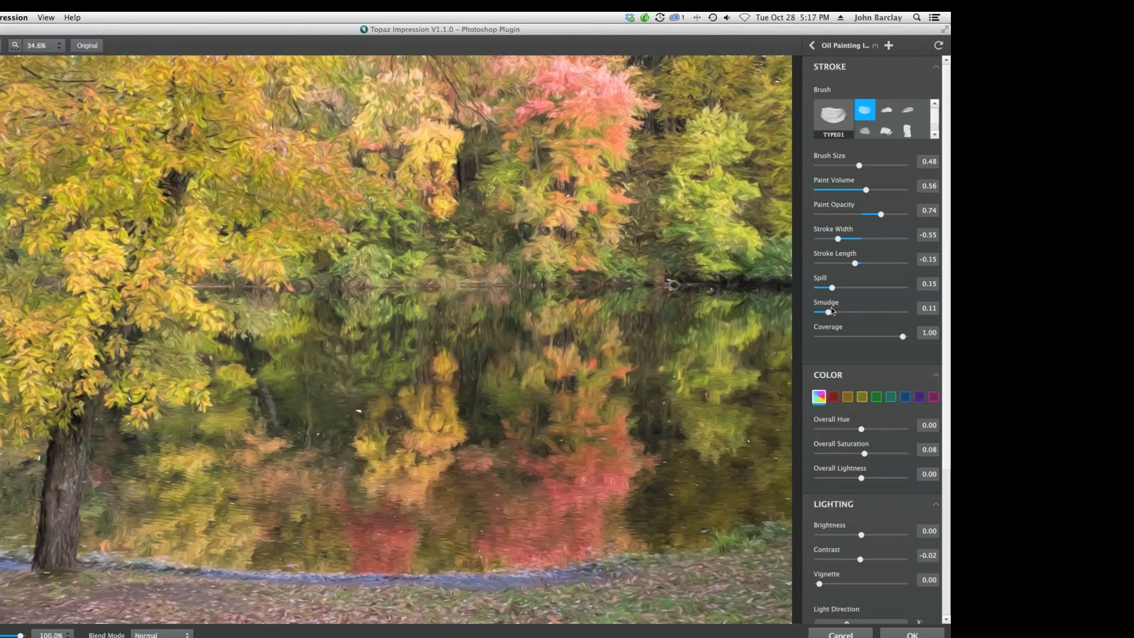
pyautogui.moveTo(828, 312); pyautogui.dragTo(867, 314)
pyautogui.moveTo(867, 315); pyautogui.dragTo(889, 315)
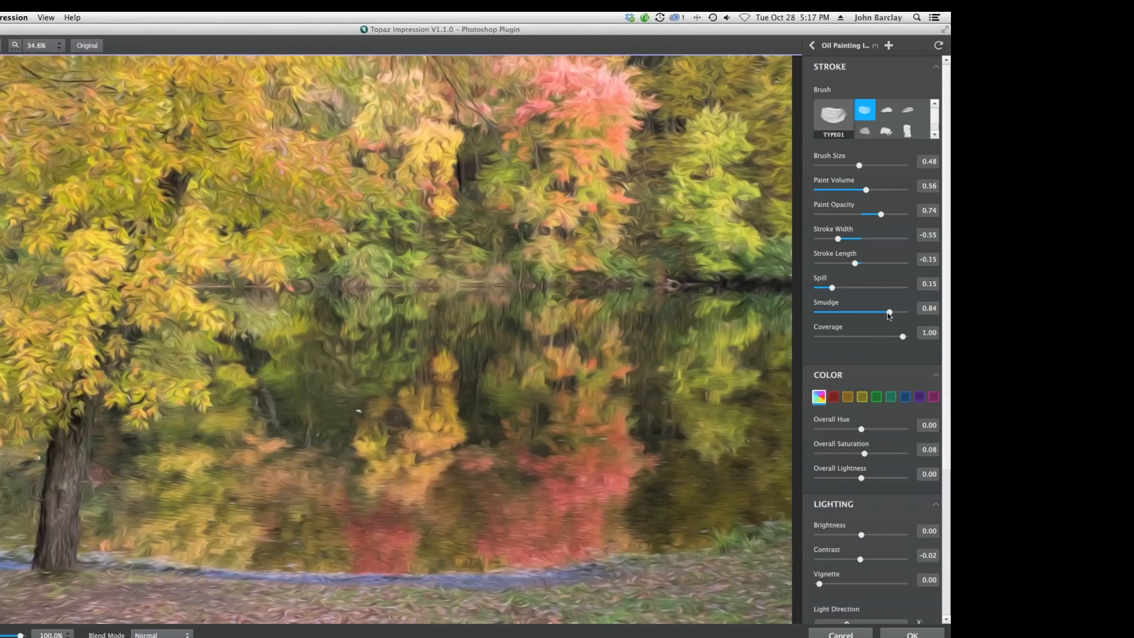
pyautogui.moveTo(887, 313); pyautogui.dragTo(839, 316)
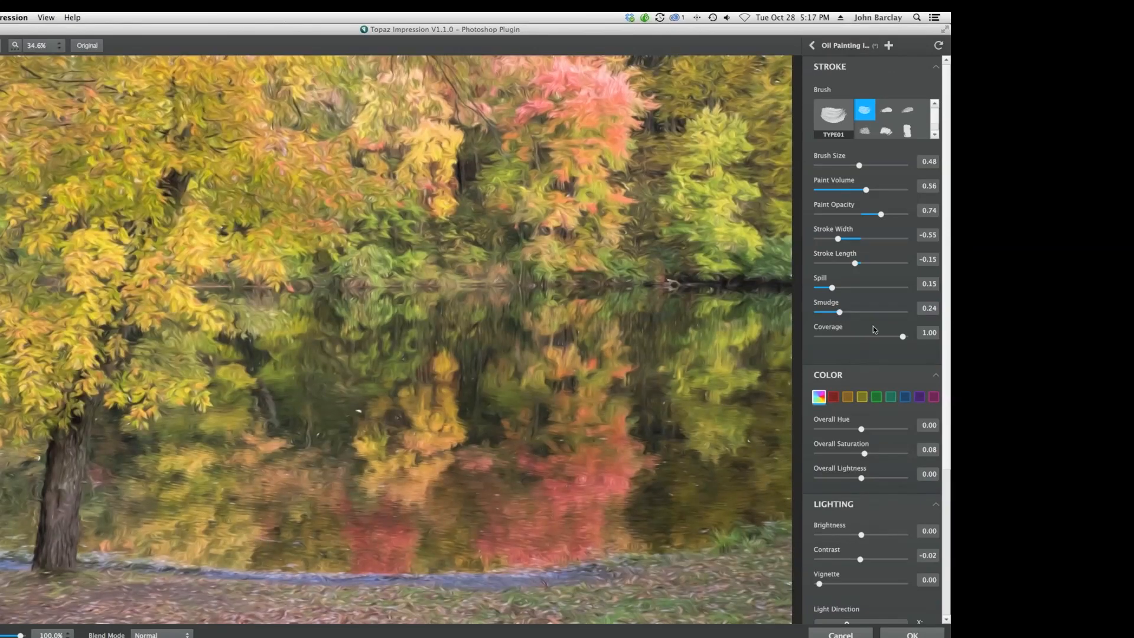
# Select the red colour range and set Red Hue to 0.18.
pyautogui.scroll(-1, 873, 326)
pyautogui.scroll(-4, 873, 326)
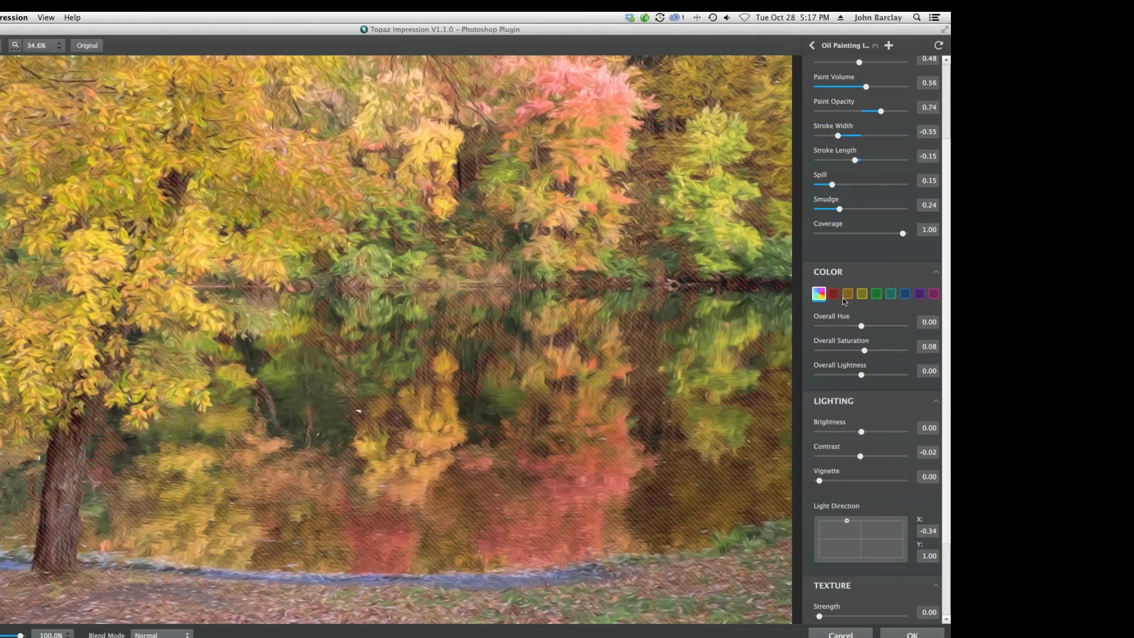
pyautogui.click(834, 295)
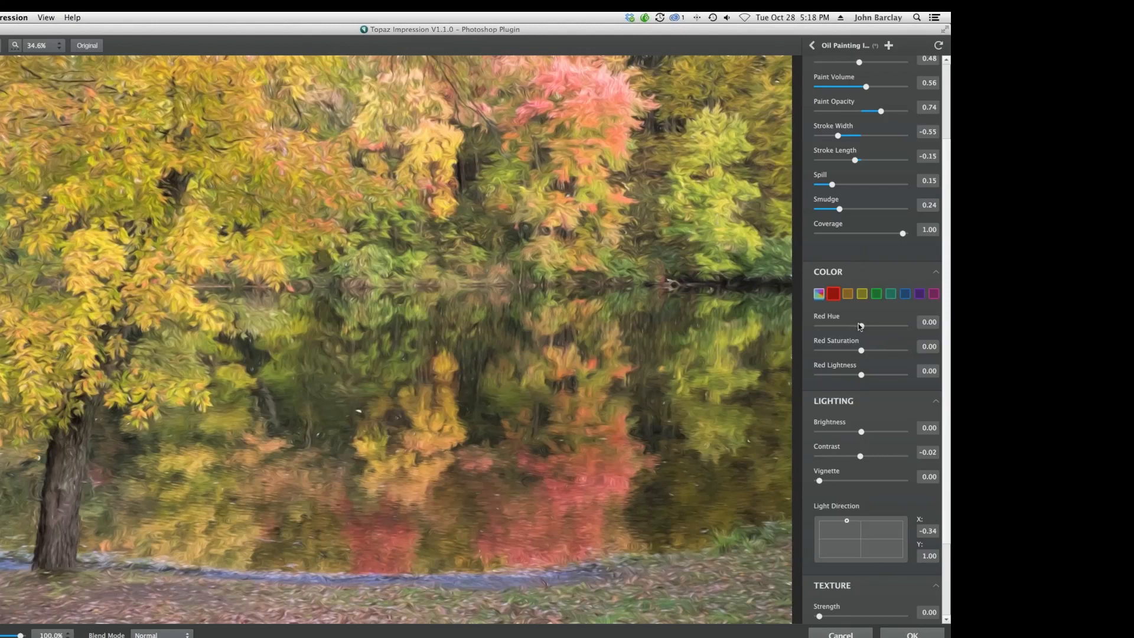
pyautogui.moveTo(862, 326); pyautogui.dragTo(871, 324)
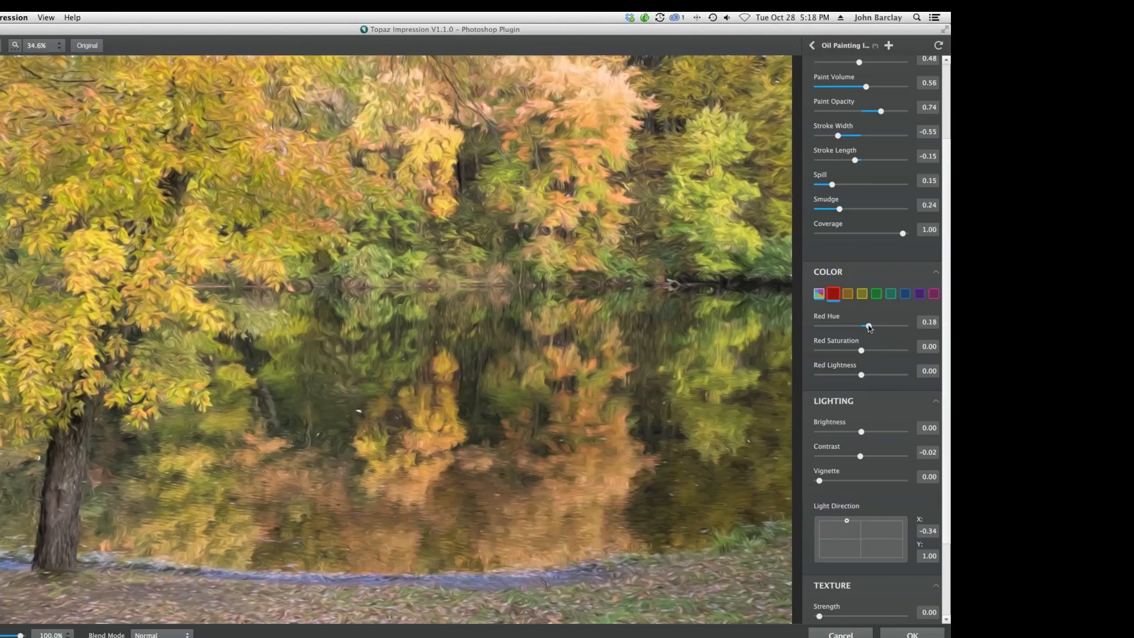
# Set Red Hue to 0.04 and Red Saturation to 0.06.
pyautogui.moveTo(872, 325); pyautogui.dragTo(863, 350)
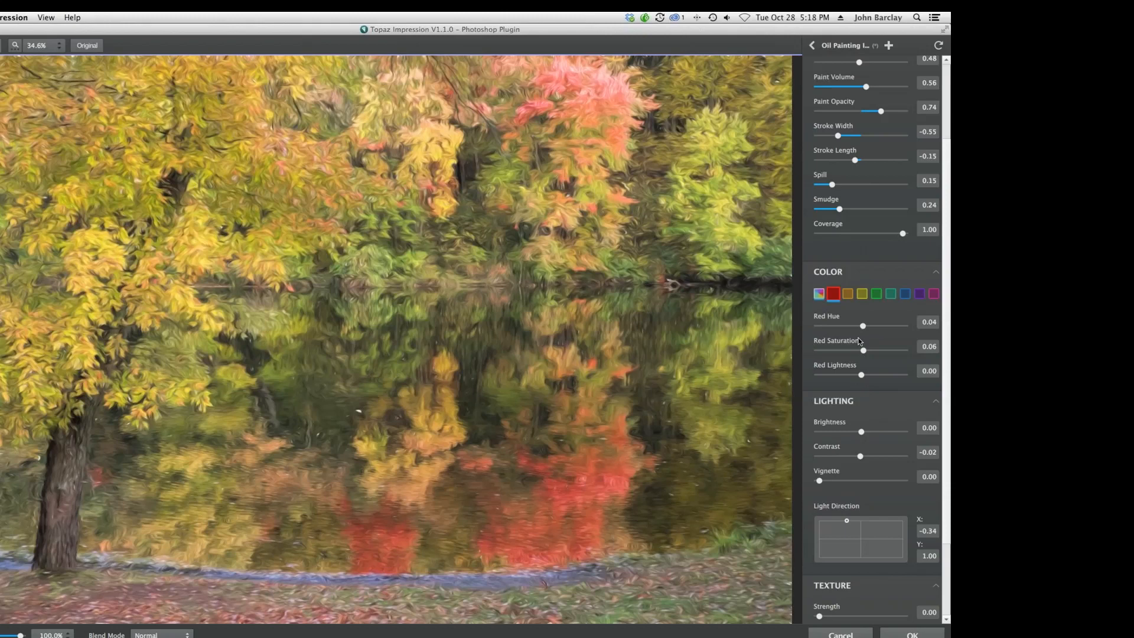
# Try the Asphalt Damaged texture at Strength 1.00, then reset Strength to 0 and reselect Angled Weave.
pyautogui.scroll(-3, 860, 341)
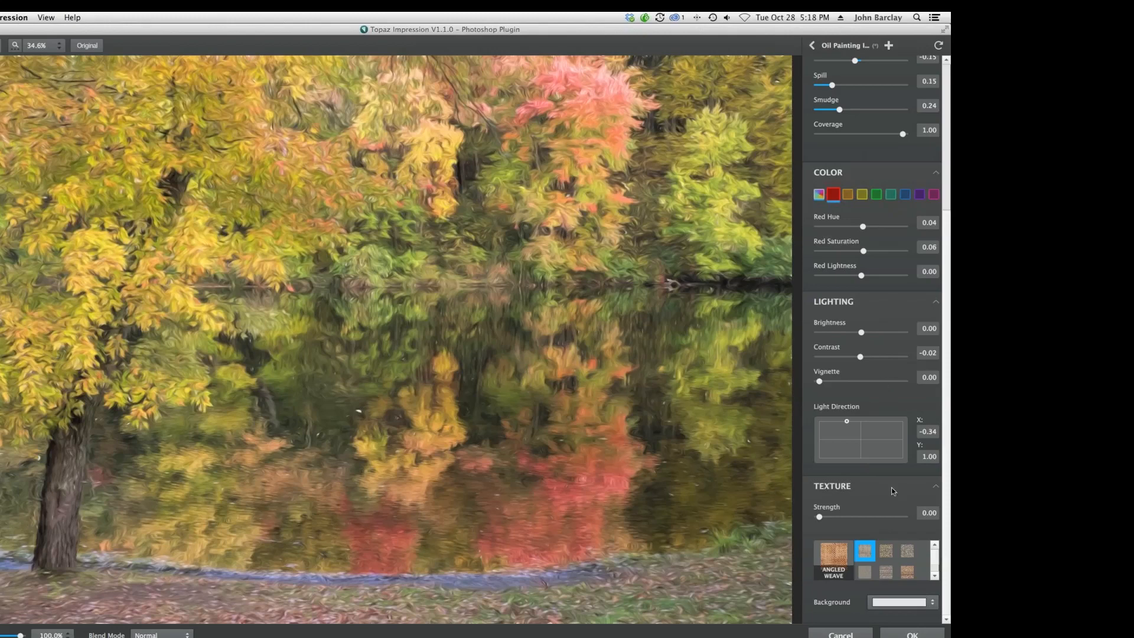
pyautogui.moveTo(821, 519); pyautogui.dragTo(897, 517)
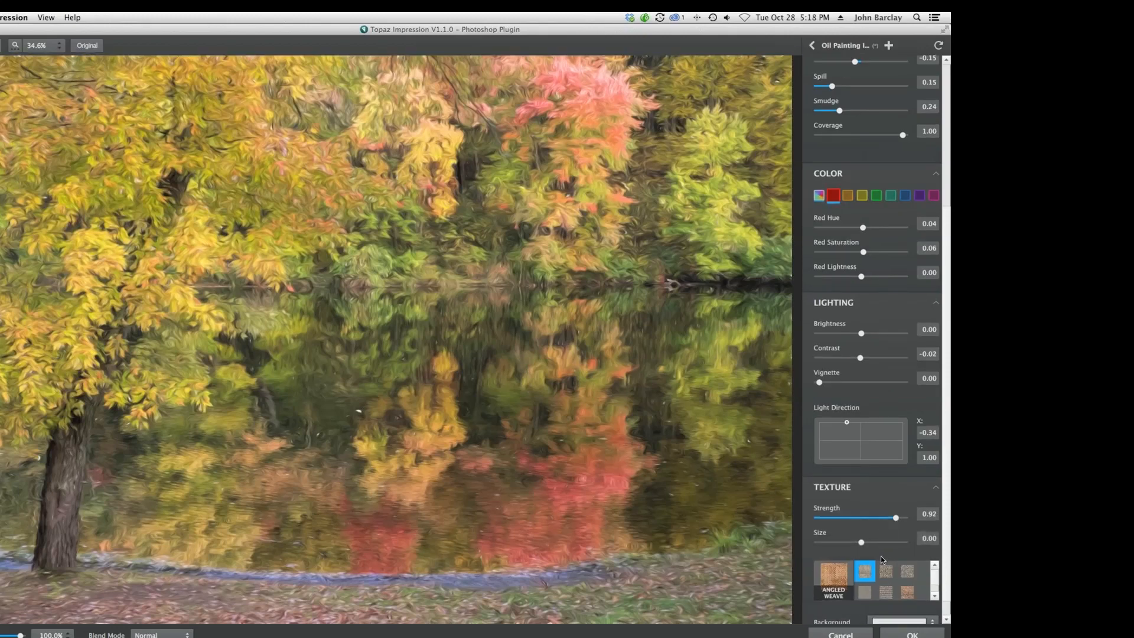
pyautogui.click(884, 571)
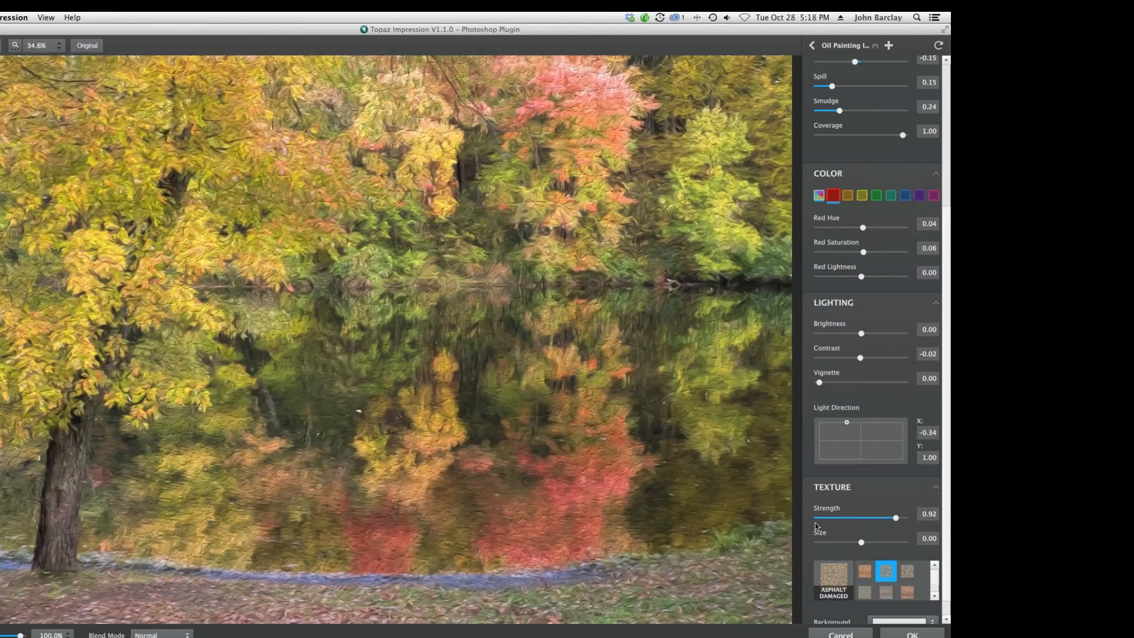
pyautogui.click(910, 520)
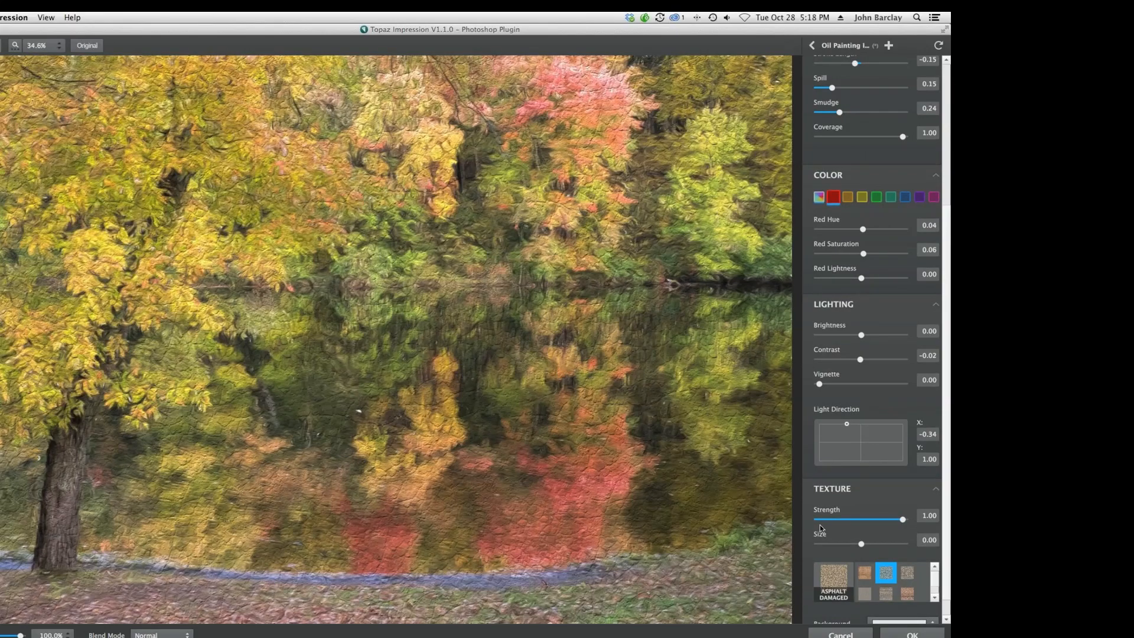
pyautogui.moveTo(902, 519); pyautogui.dragTo(806, 521)
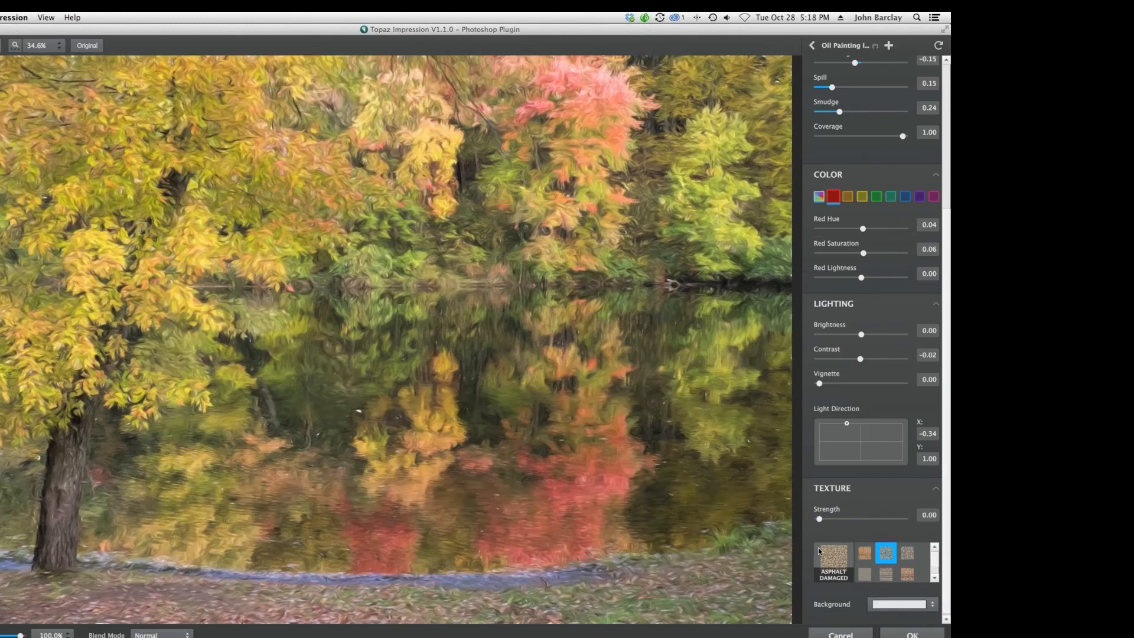
pyautogui.click(865, 553)
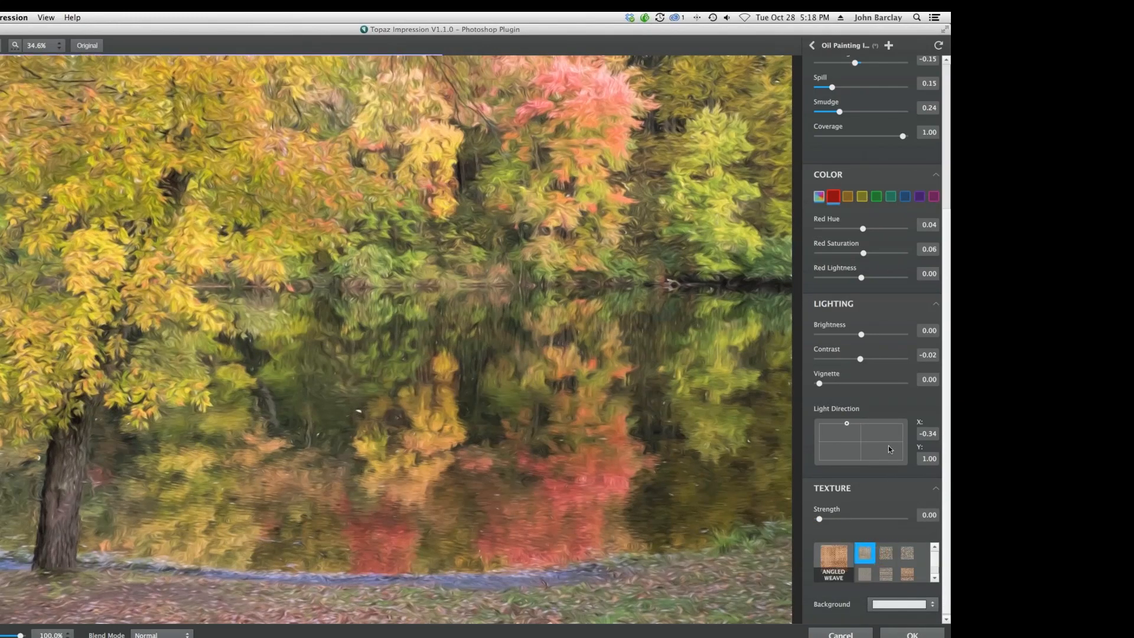
# Compare the effect at 67% opacity, restore it to 100%, and apply the painting effect.
pyautogui.scroll(6, 889, 449)
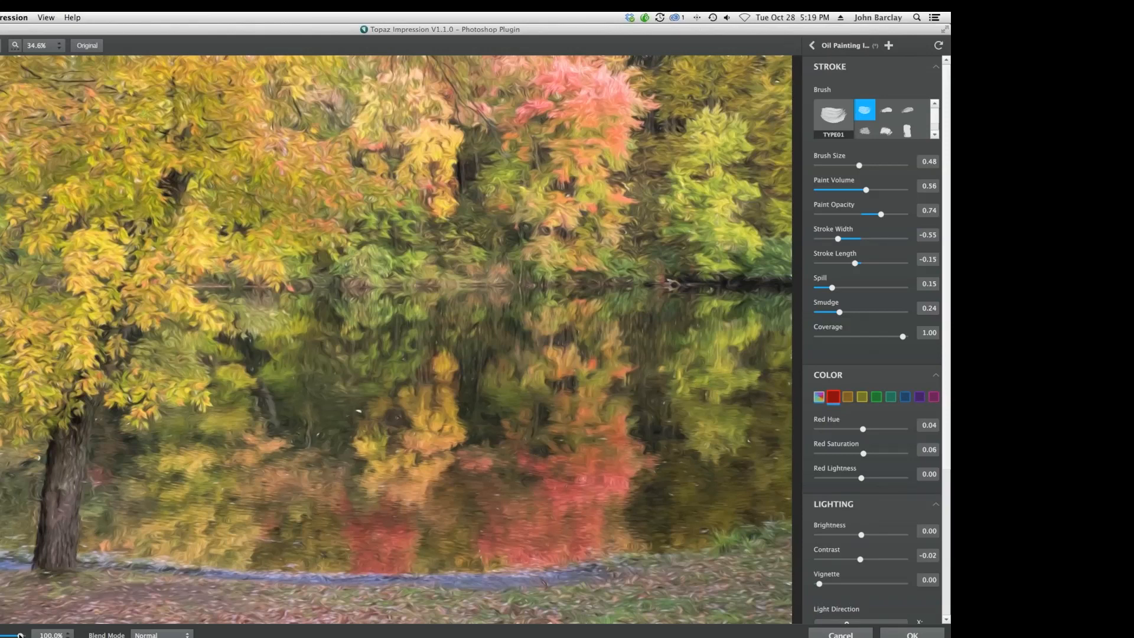
pyautogui.moveTo(20, 634); pyautogui.dragTo(2, 634)
pyautogui.moveTo(2, 634); pyautogui.dragTo(7, 635)
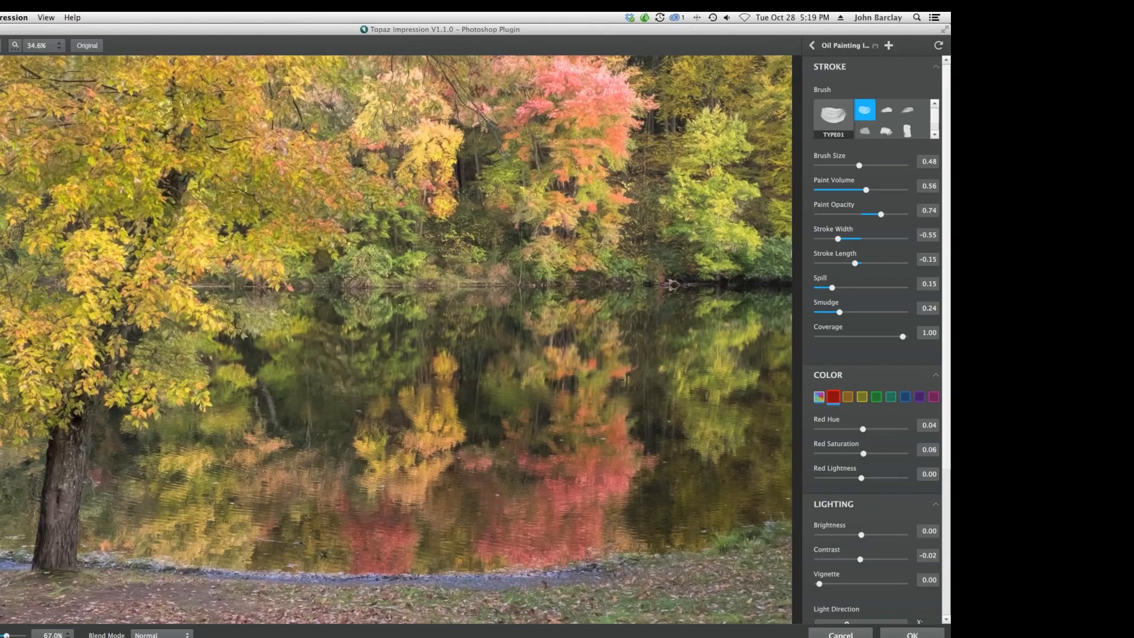
pyautogui.click(272, 418)
pyautogui.moveTo(5, 634); pyautogui.dragTo(24, 634)
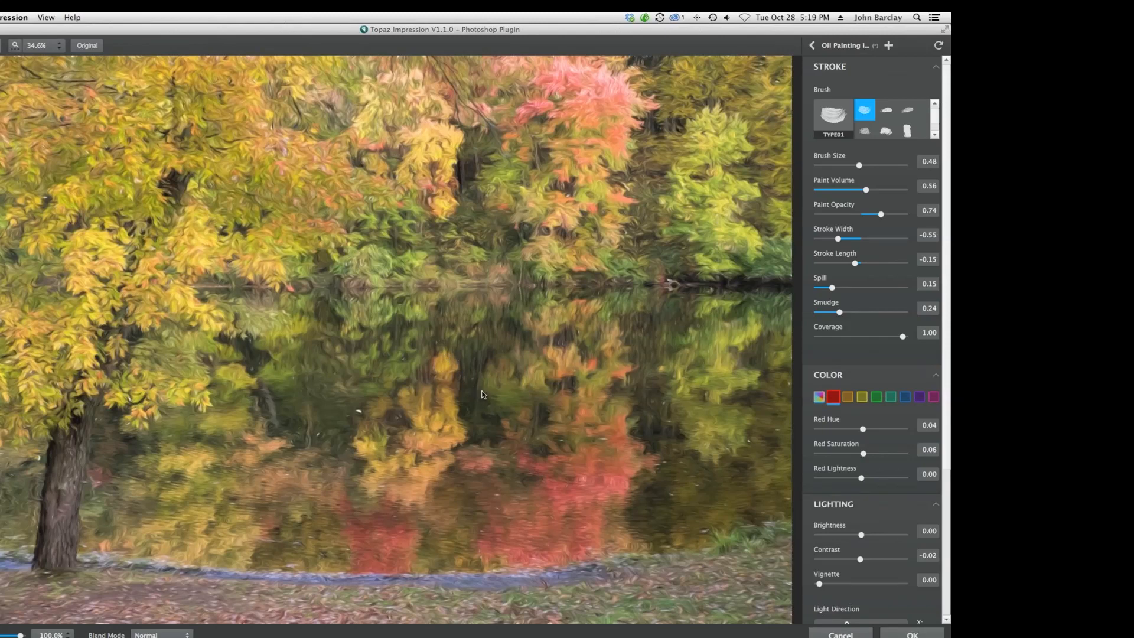
pyautogui.click(910, 635)
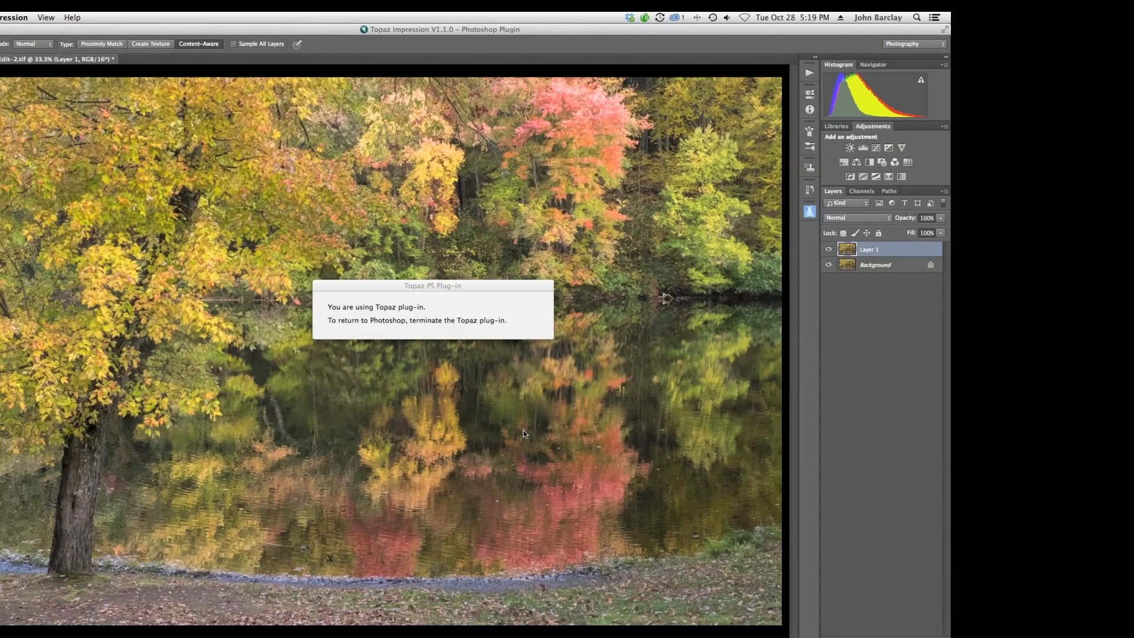
# Set Layer 1's opacity to 63%, toggling its visibility to compare with the original.
pyautogui.click(829, 250)
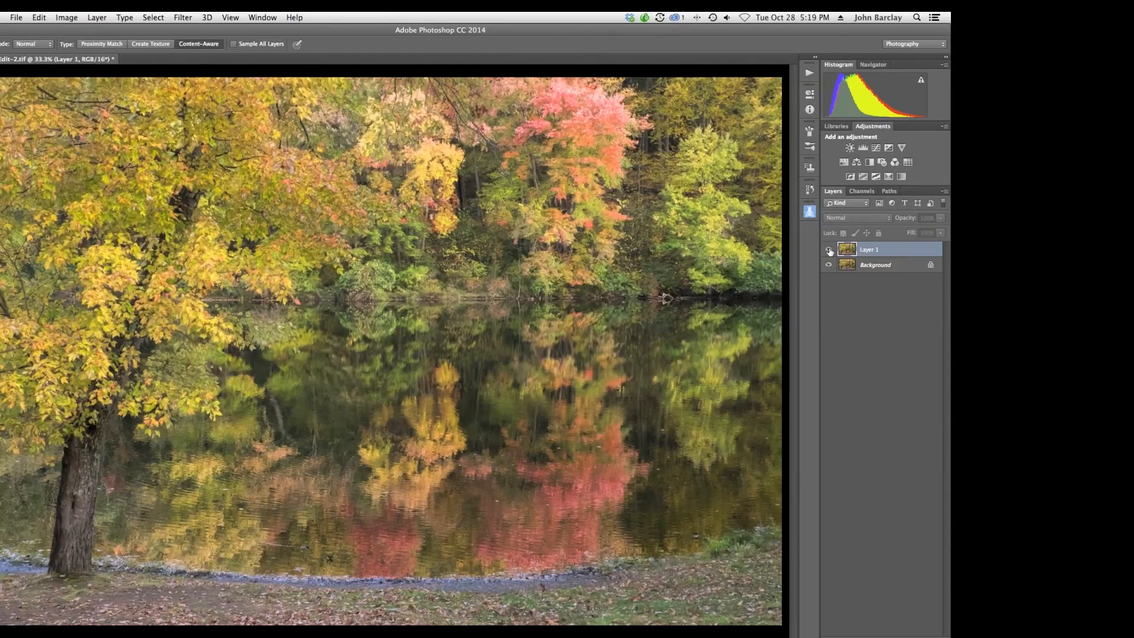
pyautogui.click(829, 249)
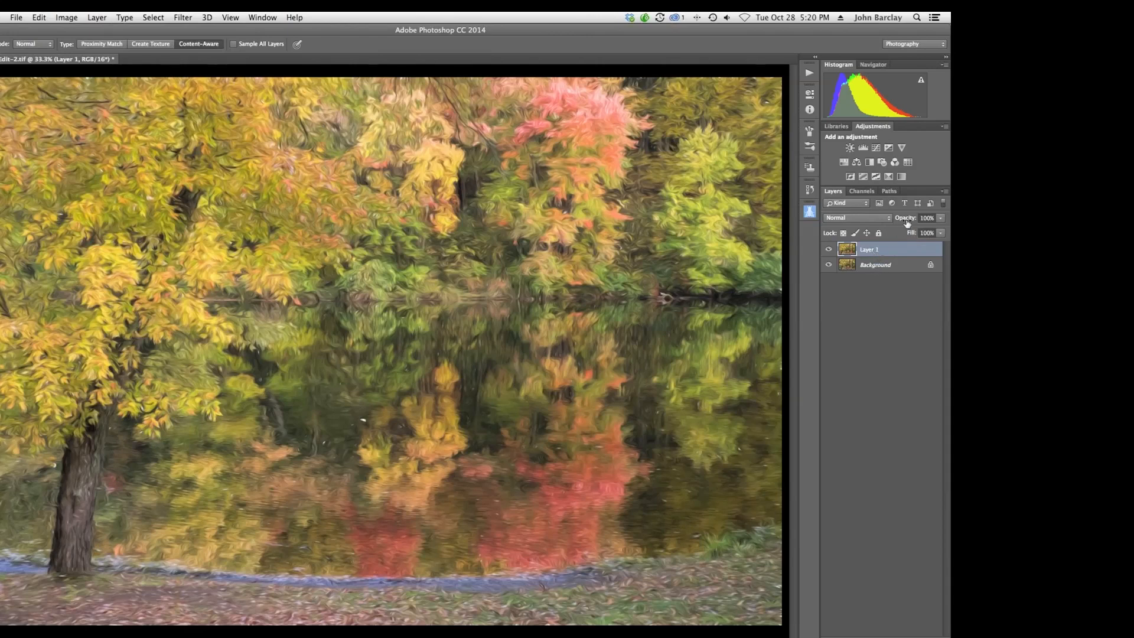
pyautogui.moveTo(909, 220); pyautogui.dragTo(890, 220)
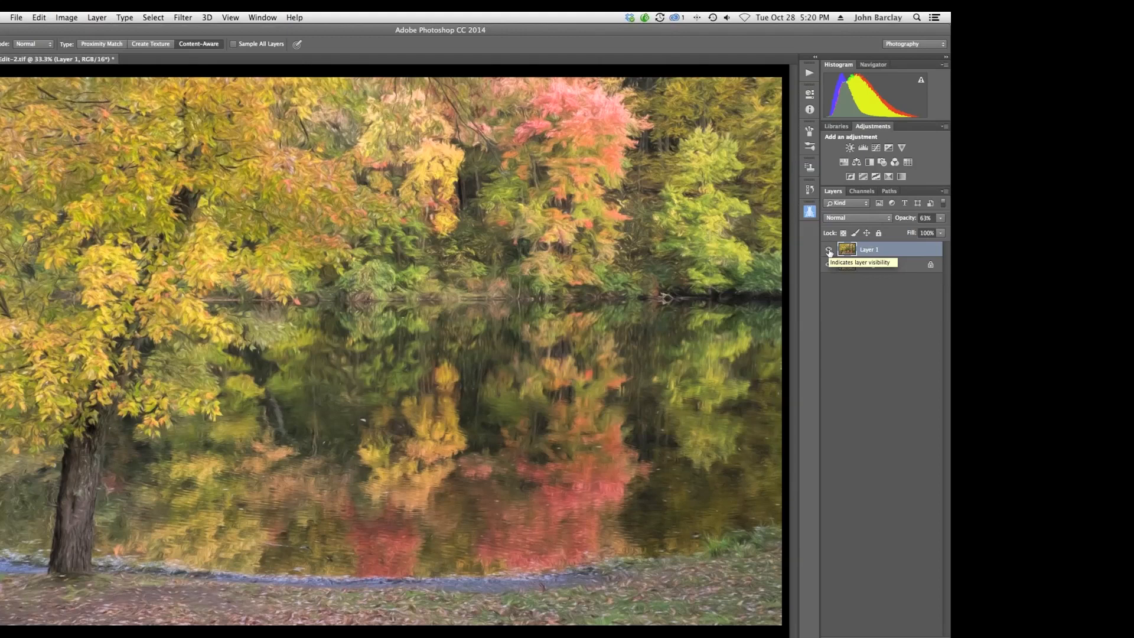
pyautogui.click(828, 250)
pyautogui.click(828, 250)
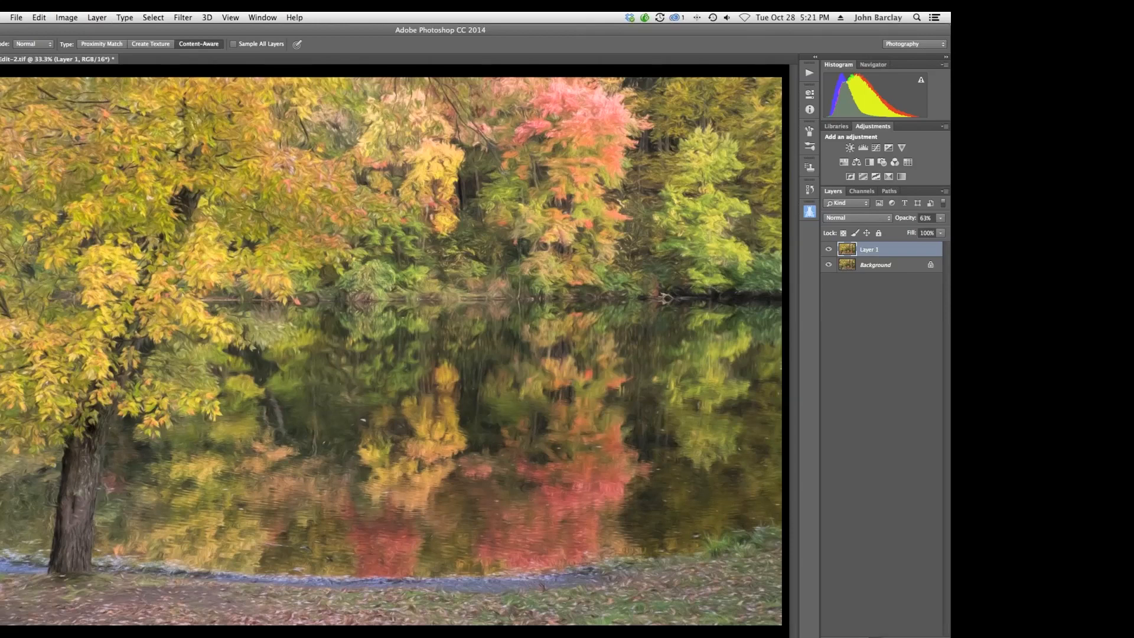
# Add a layer mask to Layer 1 and paint on it with a larger soft round brush at 23% opacity.
pyautogui.click(874, 637)
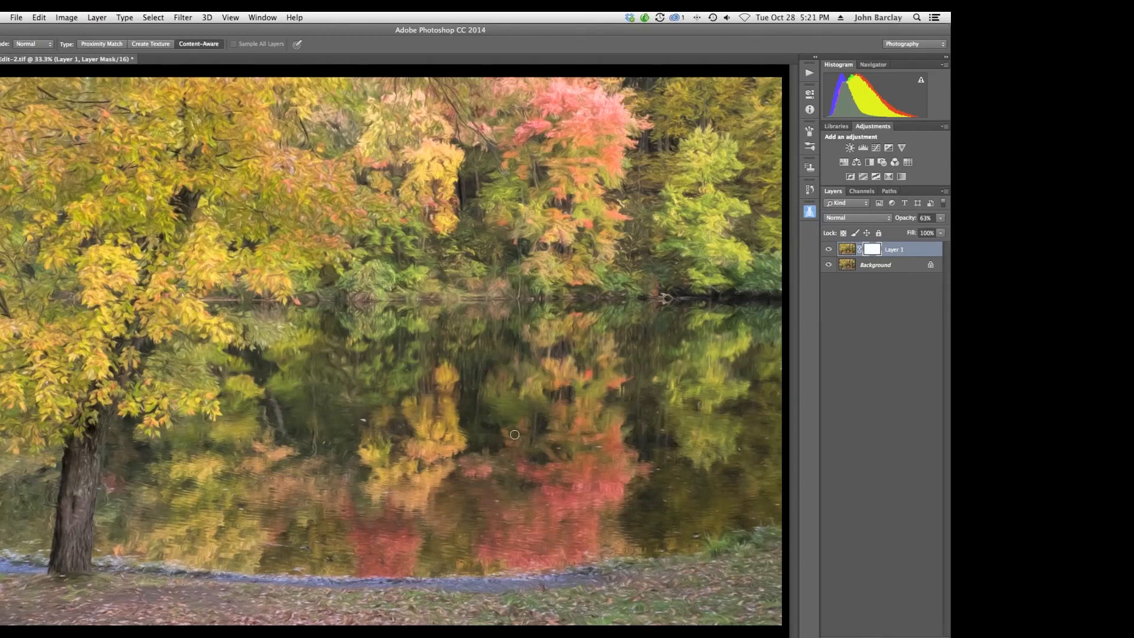
pyautogui.press('b')
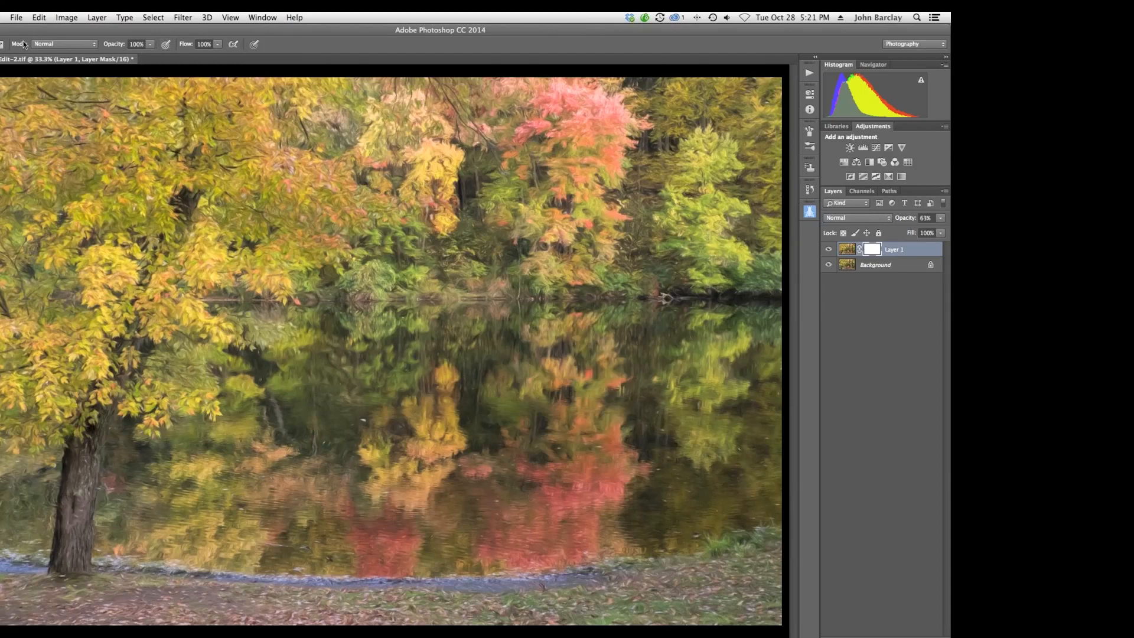
pyautogui.click(0, 45)
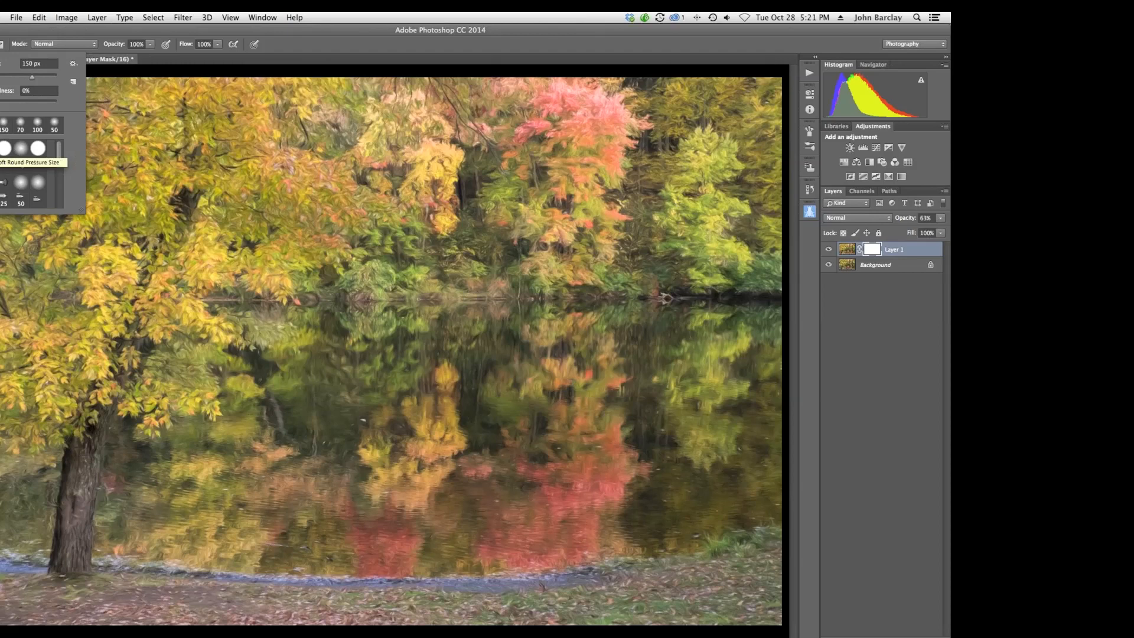
pyautogui.click(152, 136)
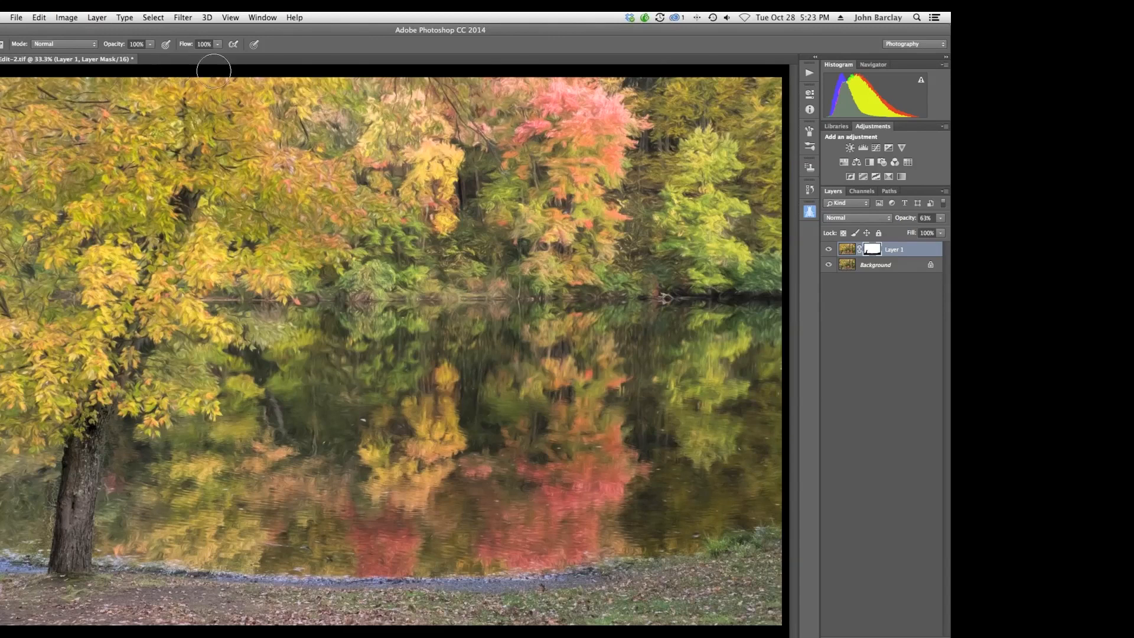
pyautogui.moveTo(121, 46); pyautogui.dragTo(92, 45)
pyautogui.press(']')
pyautogui.press(']')
pyautogui.moveTo(552, 121)
pyautogui.mouseDown()
pyautogui.moveTo(579, 139)
pyautogui.moveTo(555, 130)
pyautogui.mouseUp()
# Close the document without saving and switch to Lightroom.
pyautogui.press('super+w')
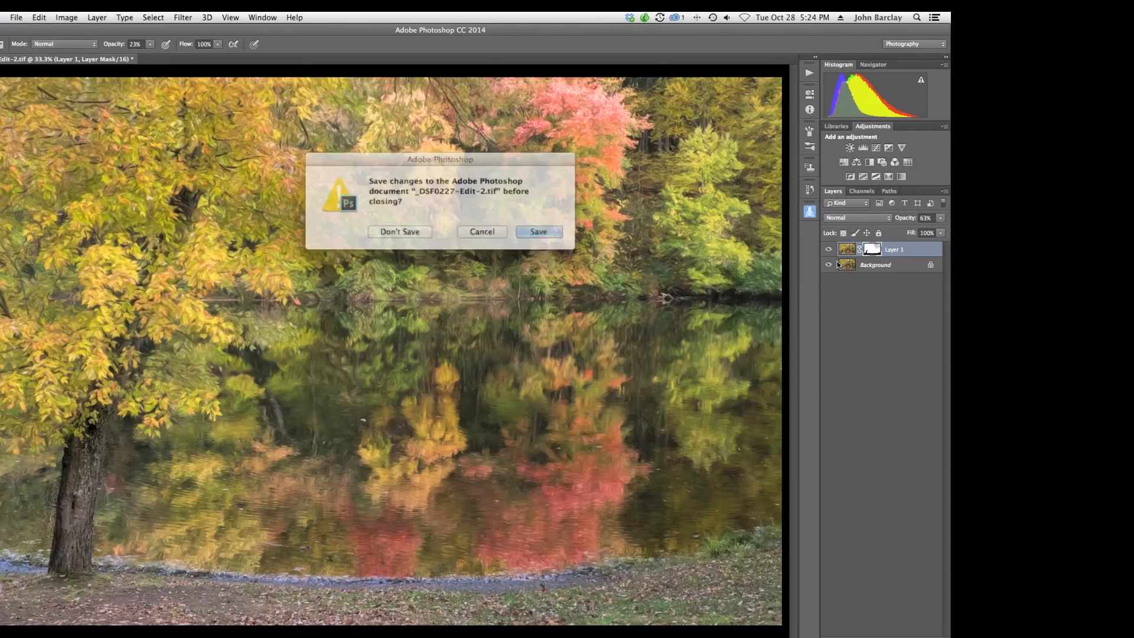
pyautogui.click(412, 234)
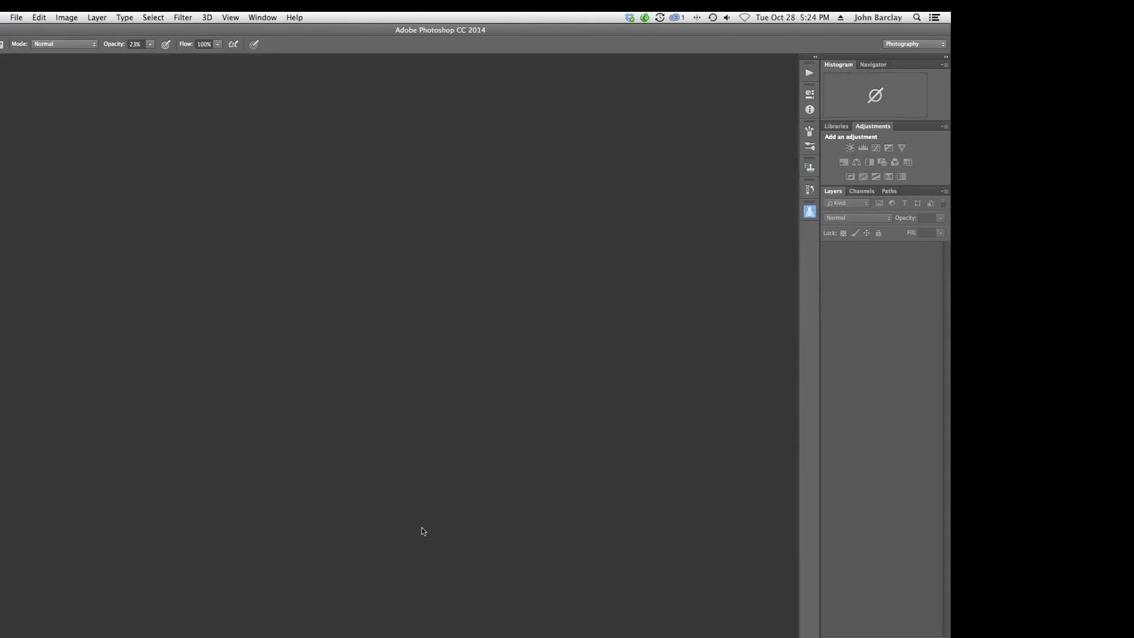
pyautogui.moveTo(414, 629)
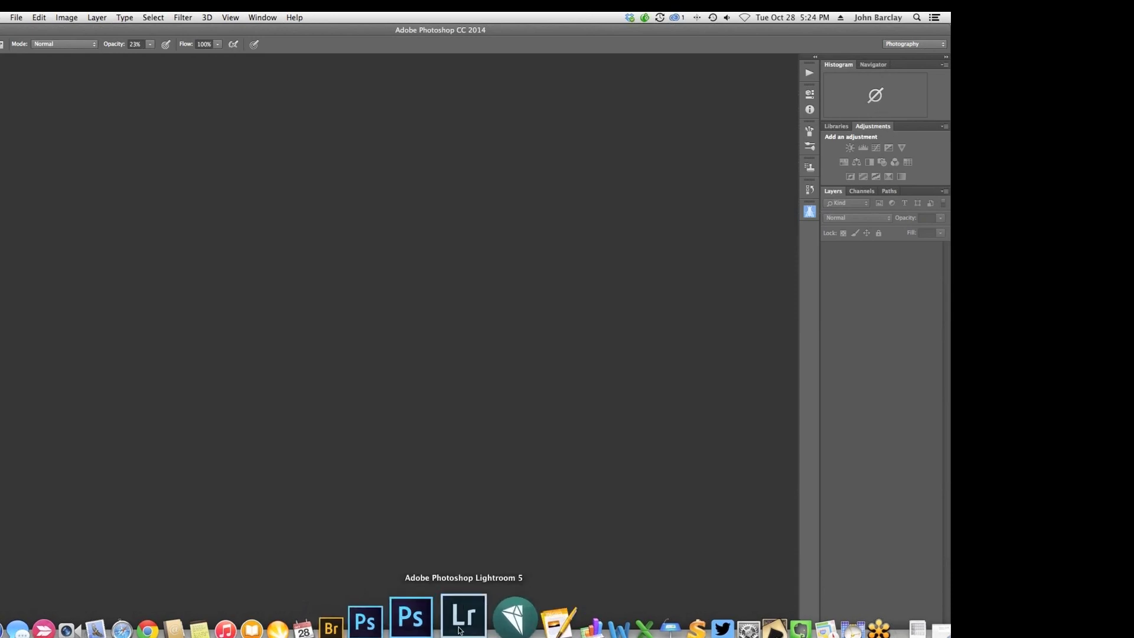
pyautogui.click(460, 629)
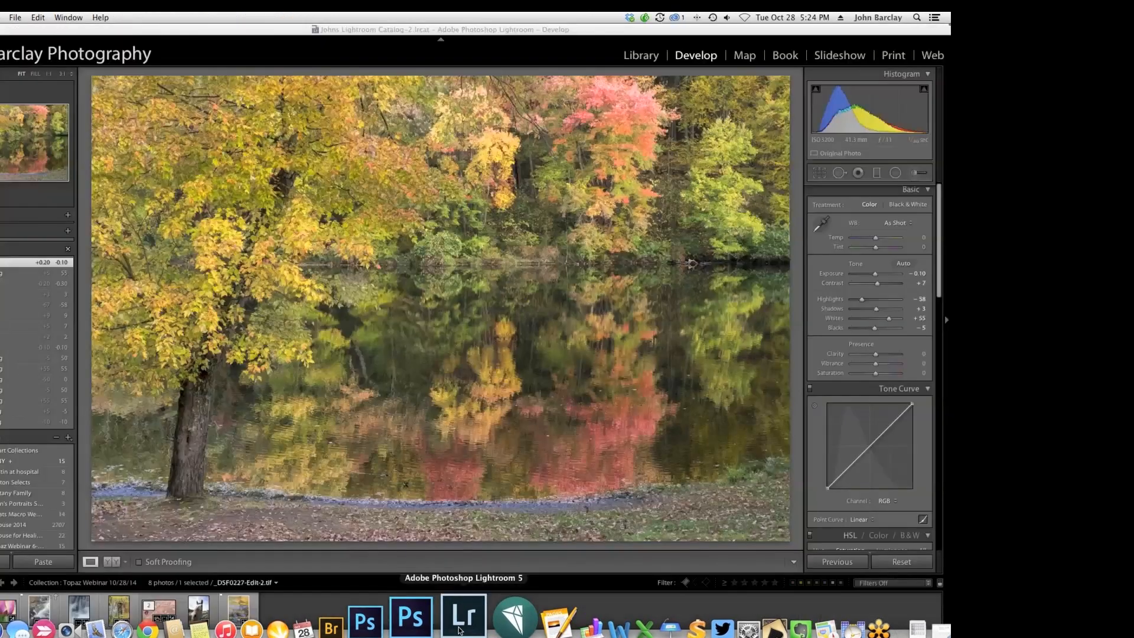
# Select the tulip photo and open it for editing in Photoshop CC 2014.
pyautogui.click(7, 615)
pyautogui.rightClick(320, 289)
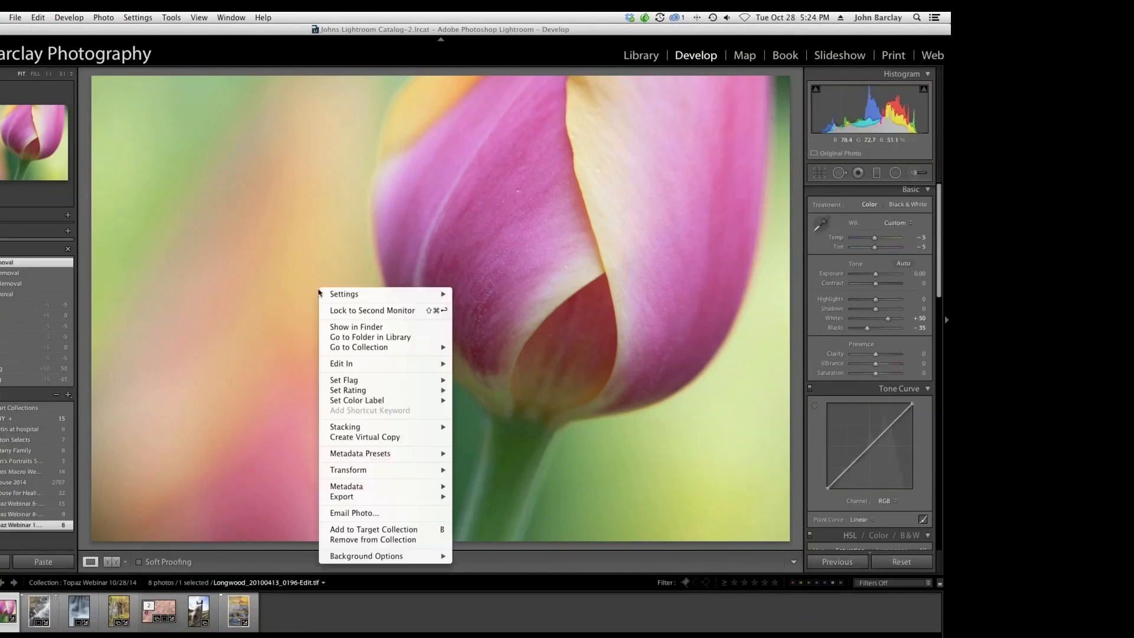
pyautogui.moveTo(413, 364)
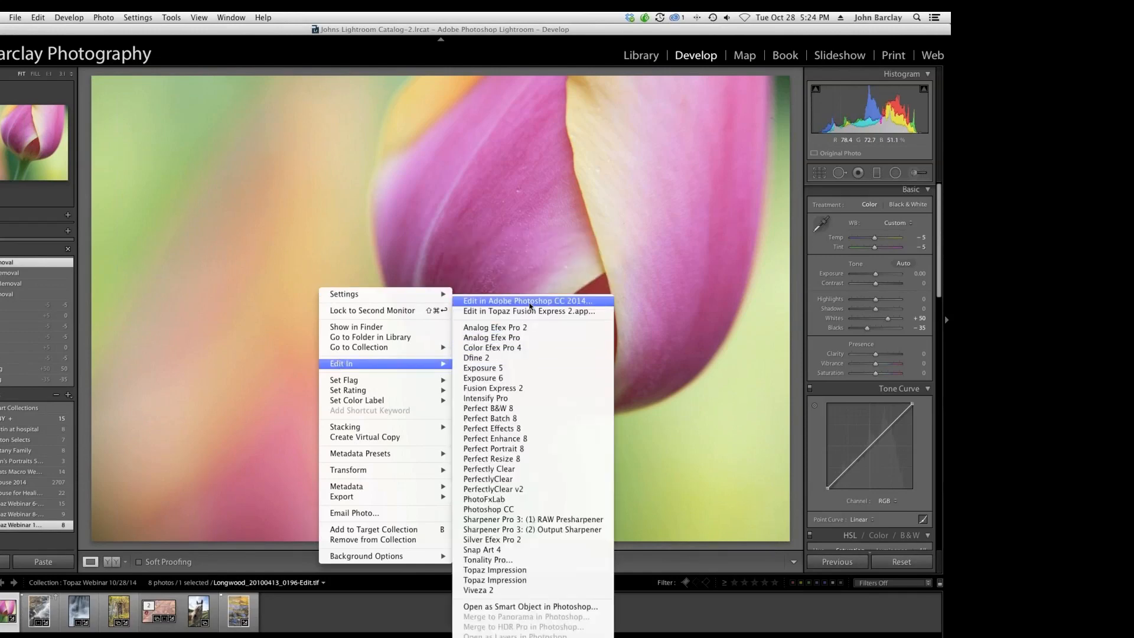
pyautogui.click(530, 302)
pyautogui.click(515, 336)
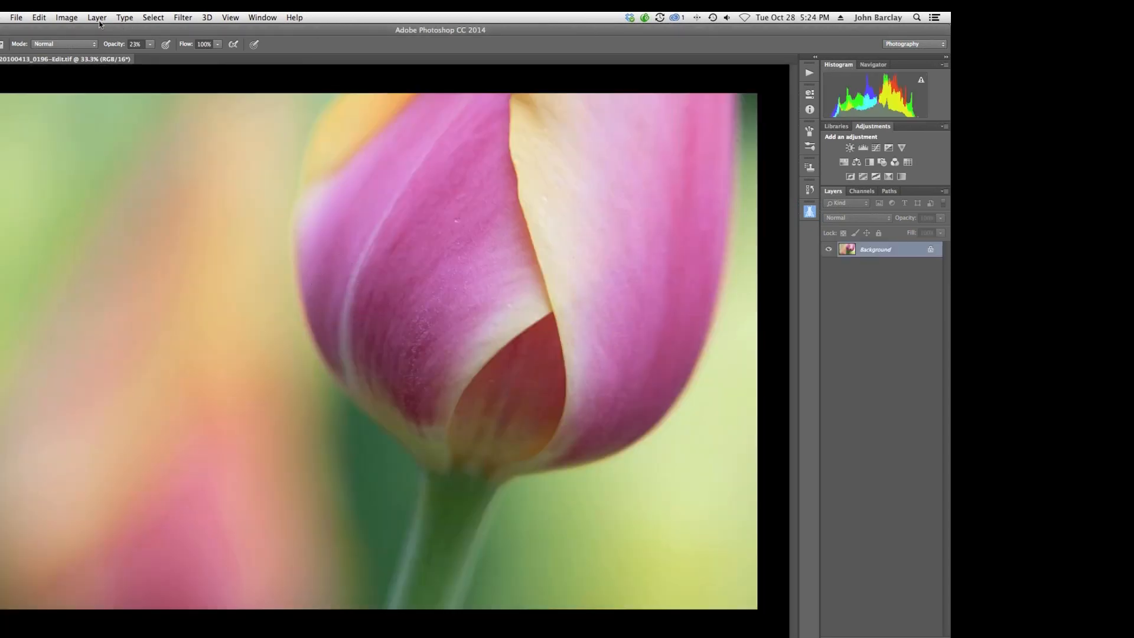
# Open the Topaz Impression filter on the tulip image and zoom in on the preview.
pyautogui.click(182, 20)
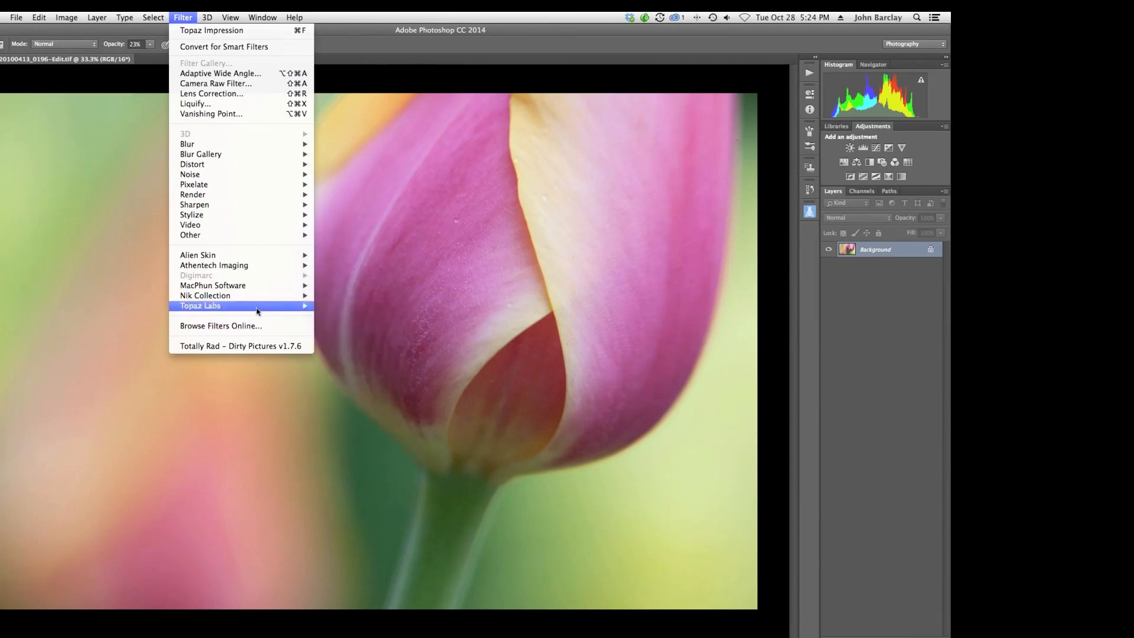
pyautogui.moveTo(260, 306)
pyautogui.click(364, 378)
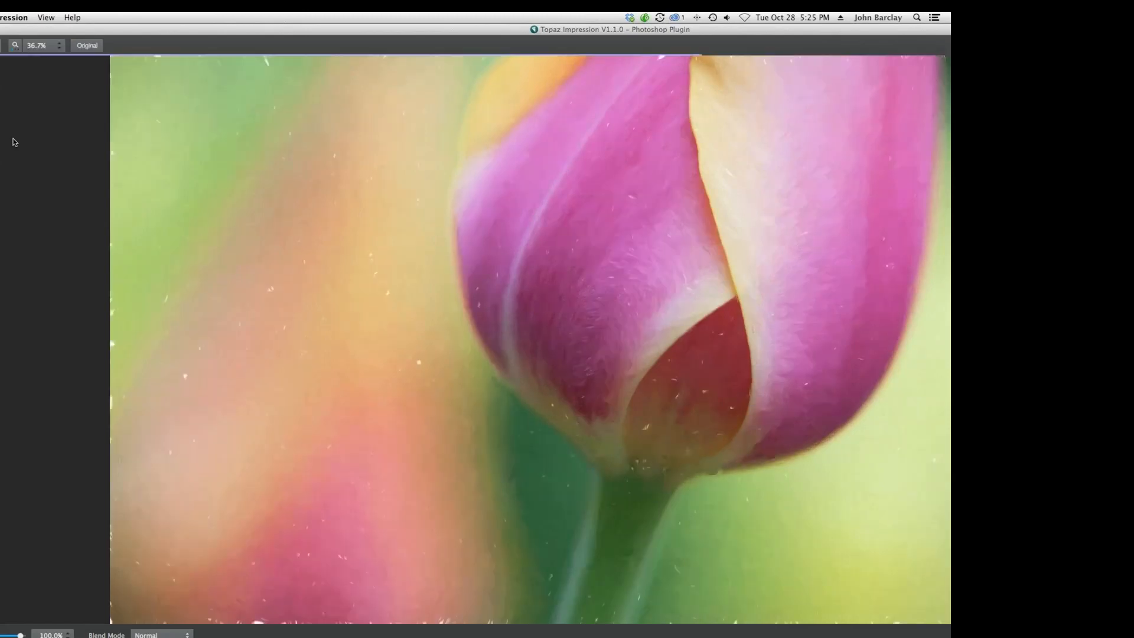
pyautogui.click(14, 45)
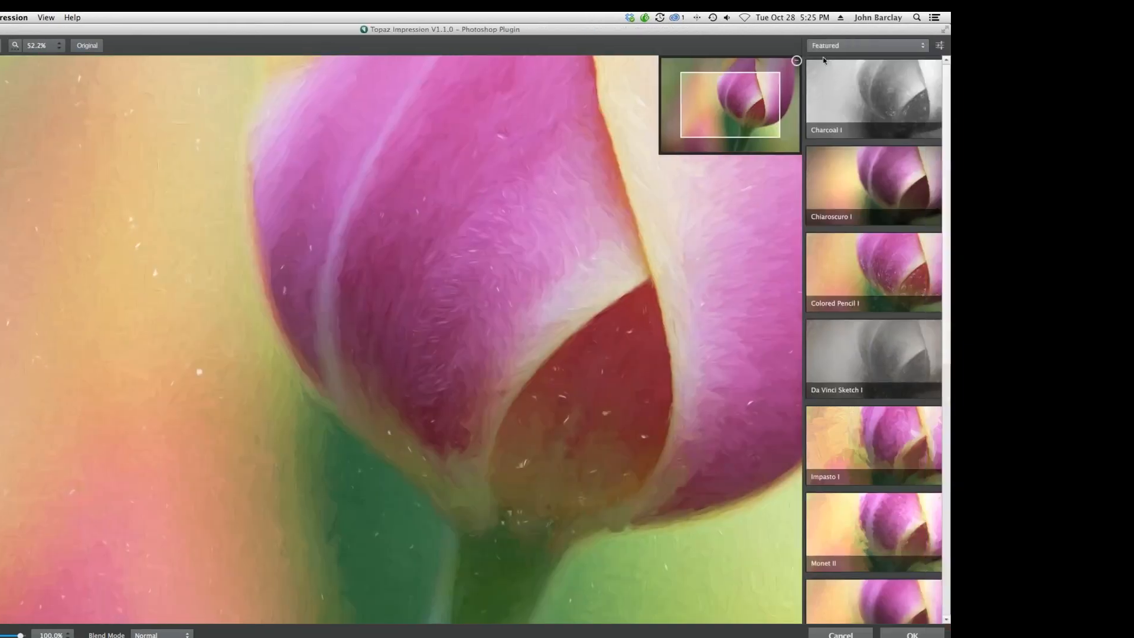
# Show the Painting preset category and preview the Watercolor I and Watercolor II presets.
pyautogui.click(915, 49)
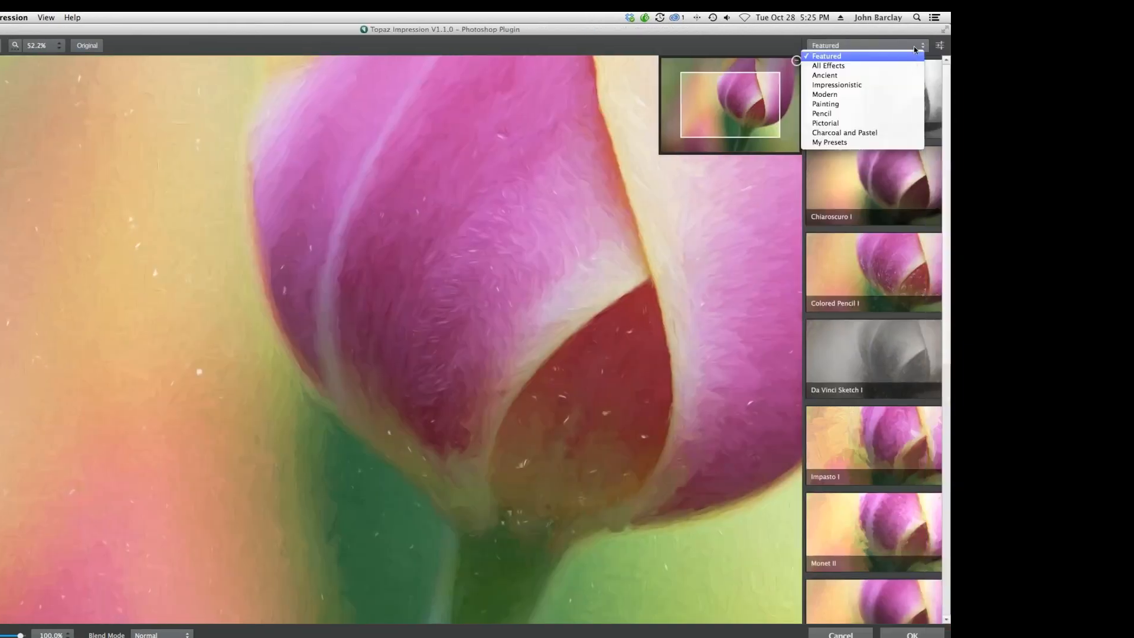
pyautogui.click(845, 104)
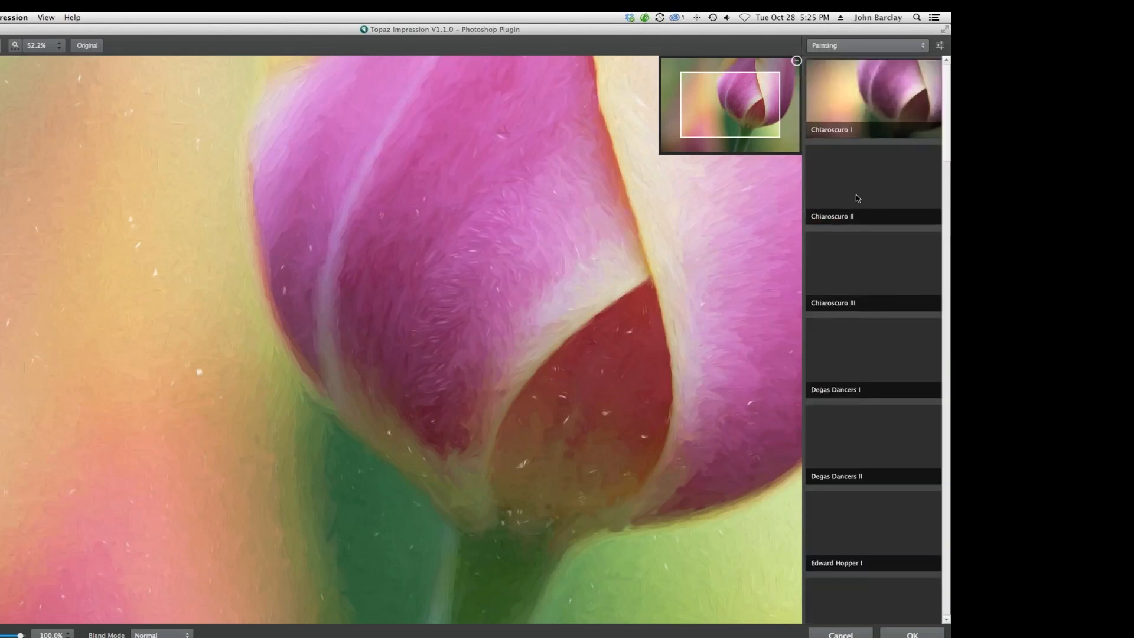
pyautogui.scroll(-15, 835, 270)
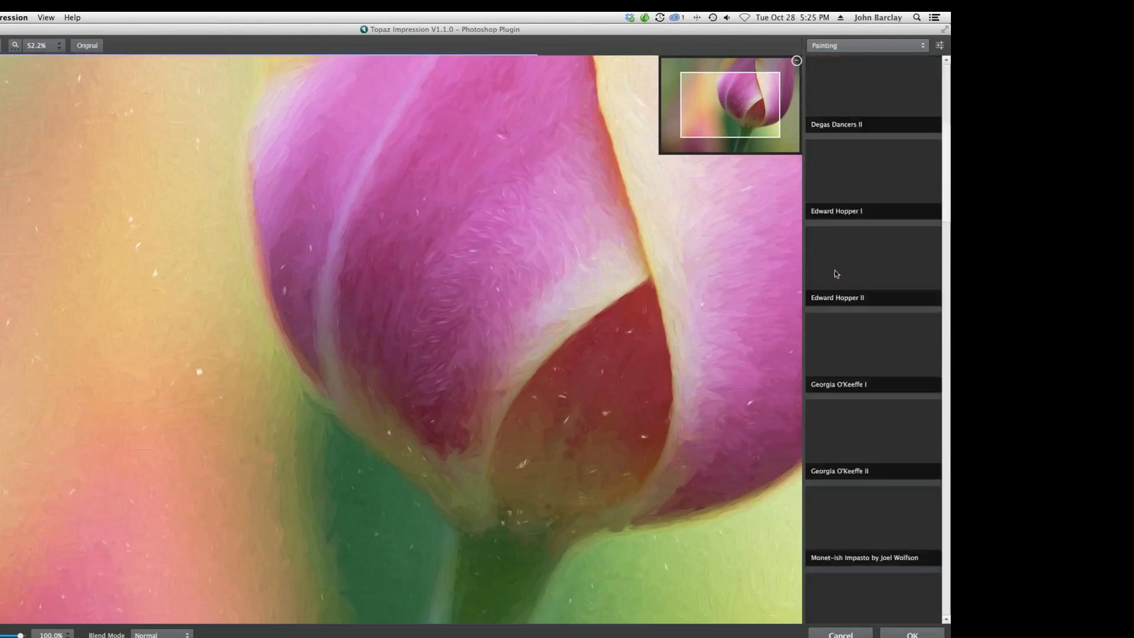
pyautogui.scroll(-10, 838, 278)
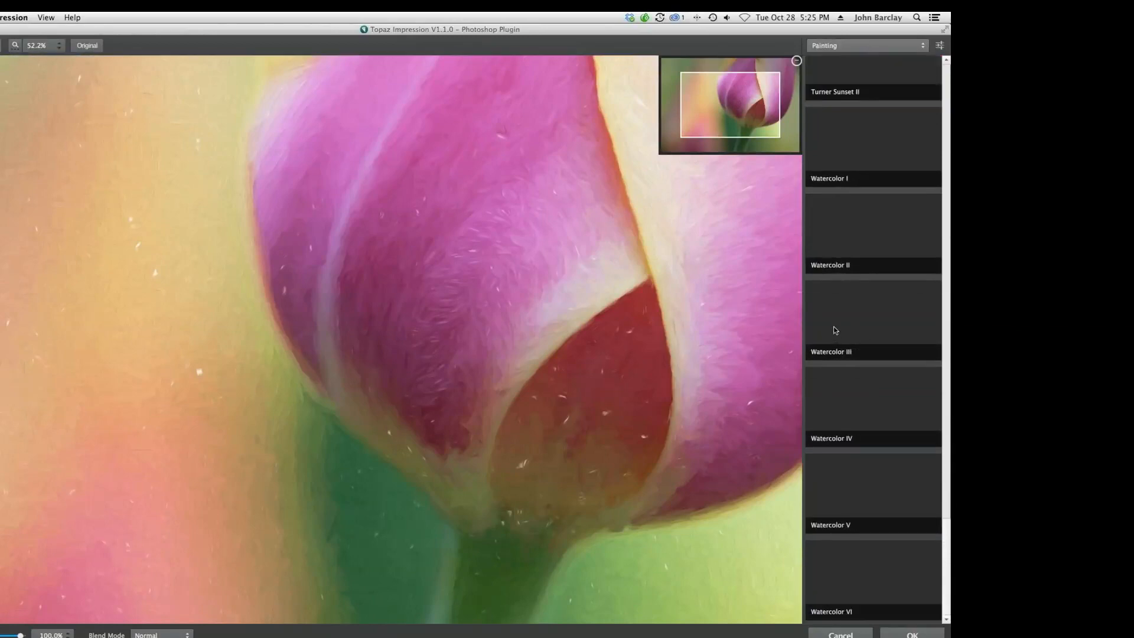
pyautogui.click(828, 157)
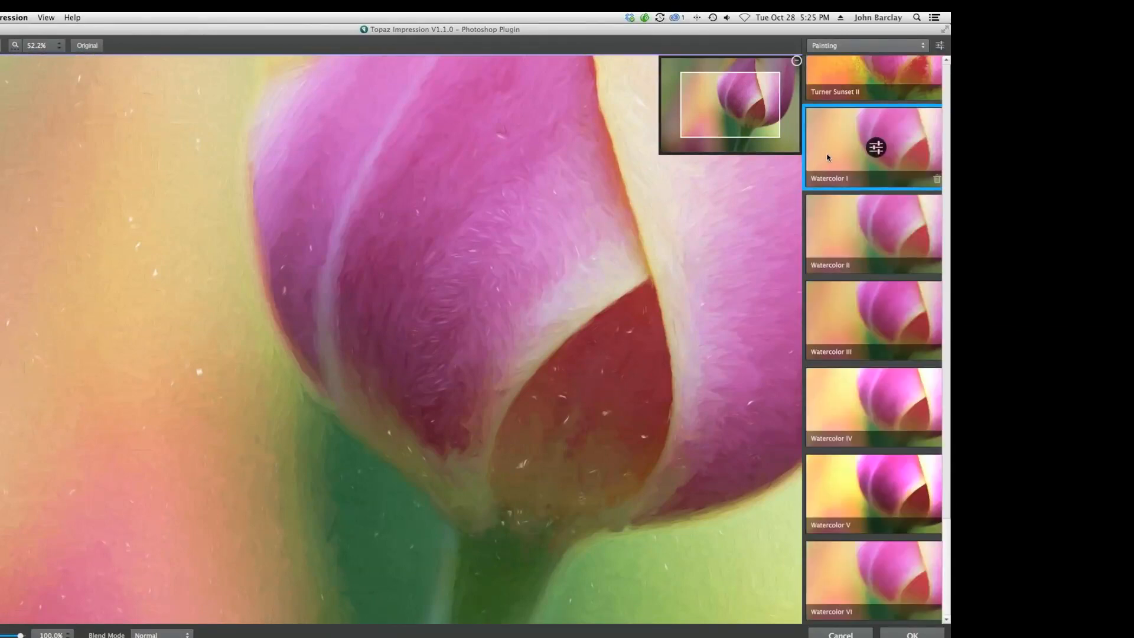
pyautogui.click(839, 222)
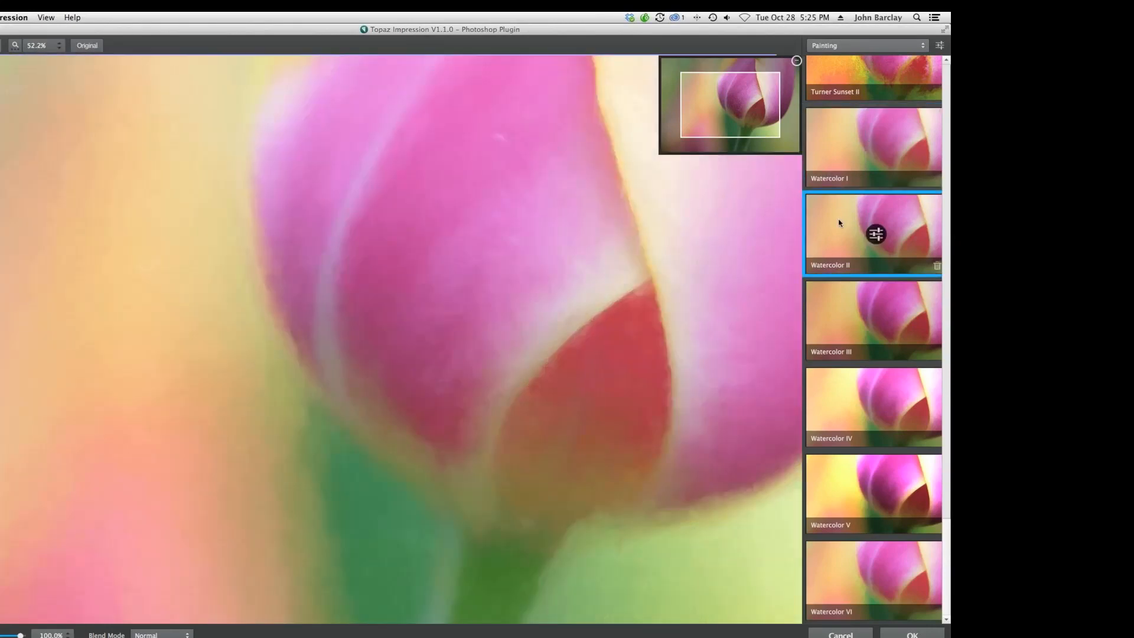
# Zoom the preview out and compare the Watercolor II effect with the original by lowering its strength to 0% and back to 100%.
pyautogui.click(16, 46)
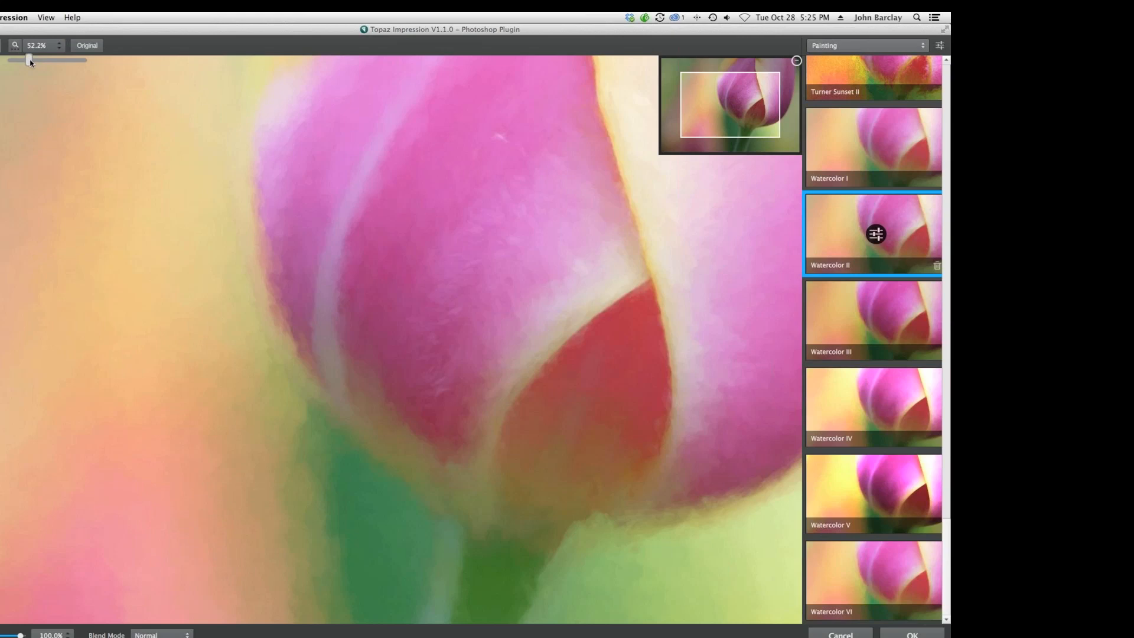
pyautogui.moveTo(30, 61); pyautogui.dragTo(26, 61)
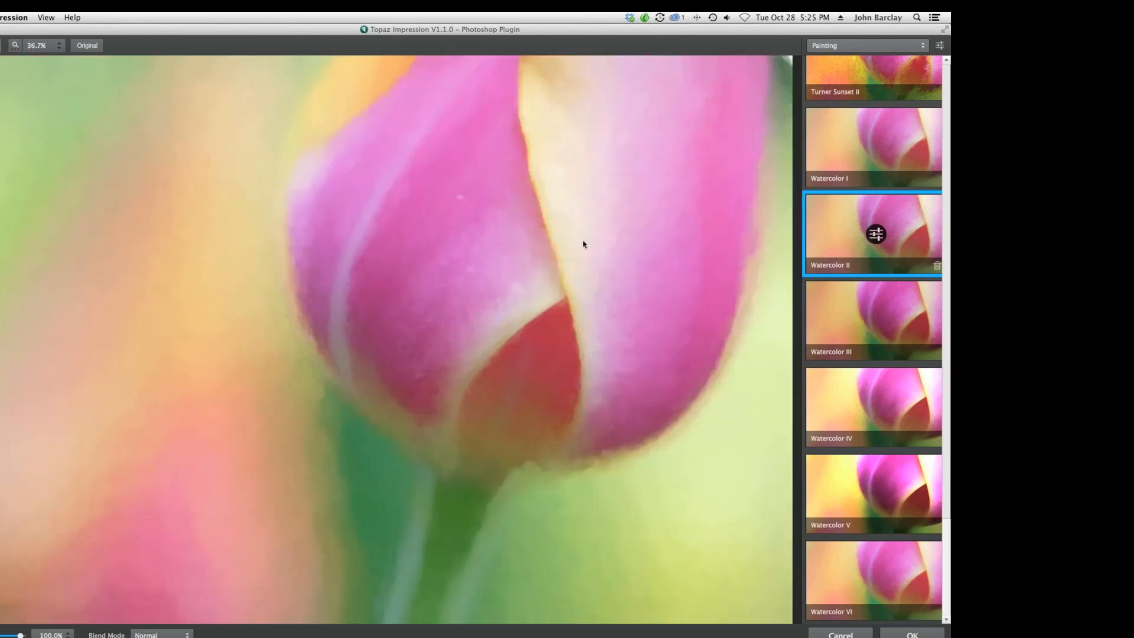
pyautogui.click(276, 241)
pyautogui.moveTo(20, 636); pyautogui.dragTo(0, 635)
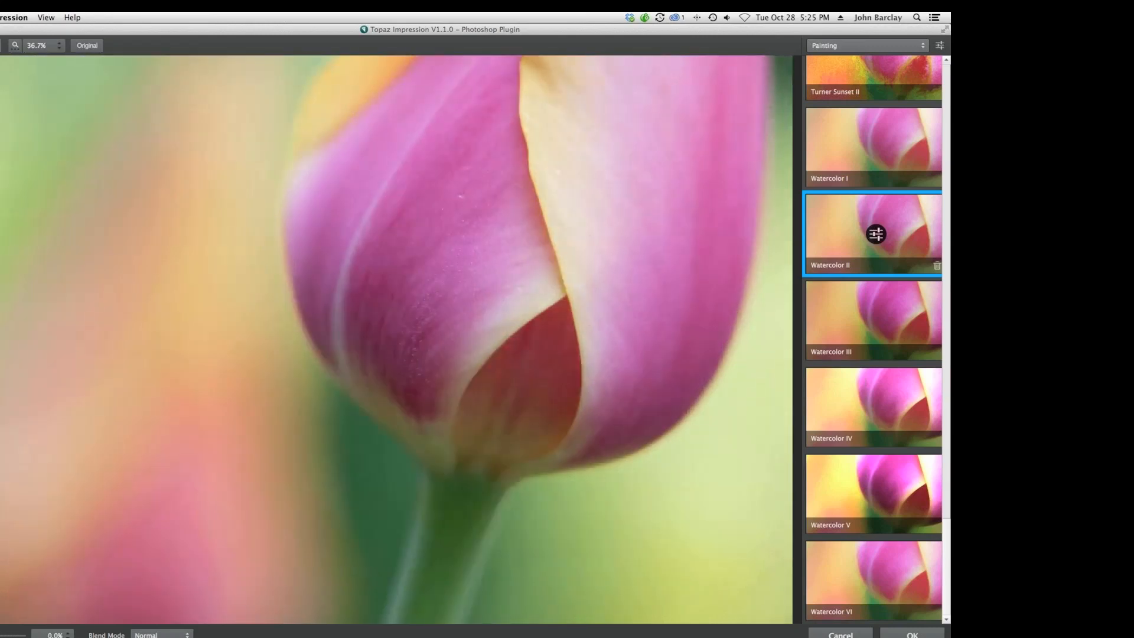
pyautogui.moveTo(0, 635); pyautogui.dragTo(0, 636)
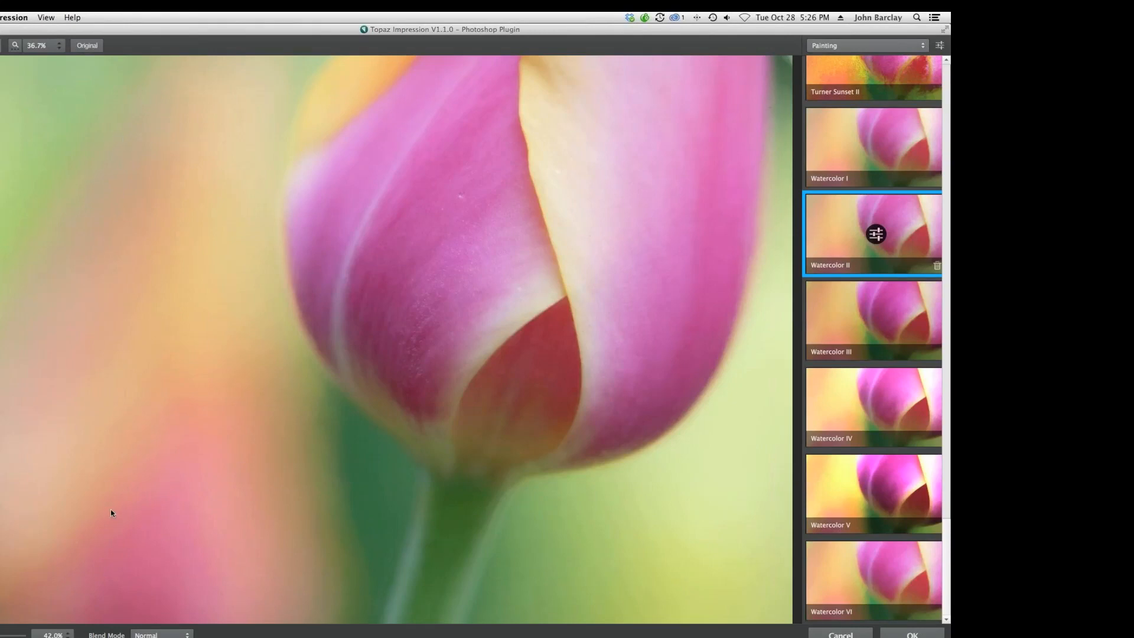
pyautogui.moveTo(2, 635); pyautogui.dragTo(20, 635)
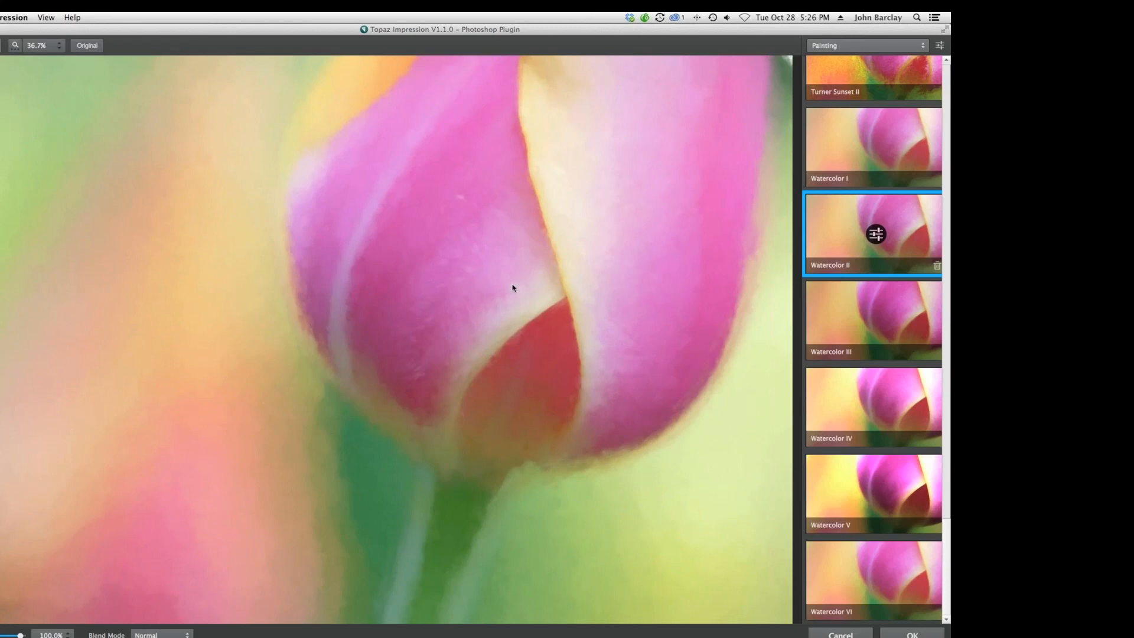
# Customize Watercolor II with Stroke Length 0.76, Stroke Width 0.93, Paint Opacity 0.37 and slightly lower Overall Saturation.
pyautogui.click(877, 234)
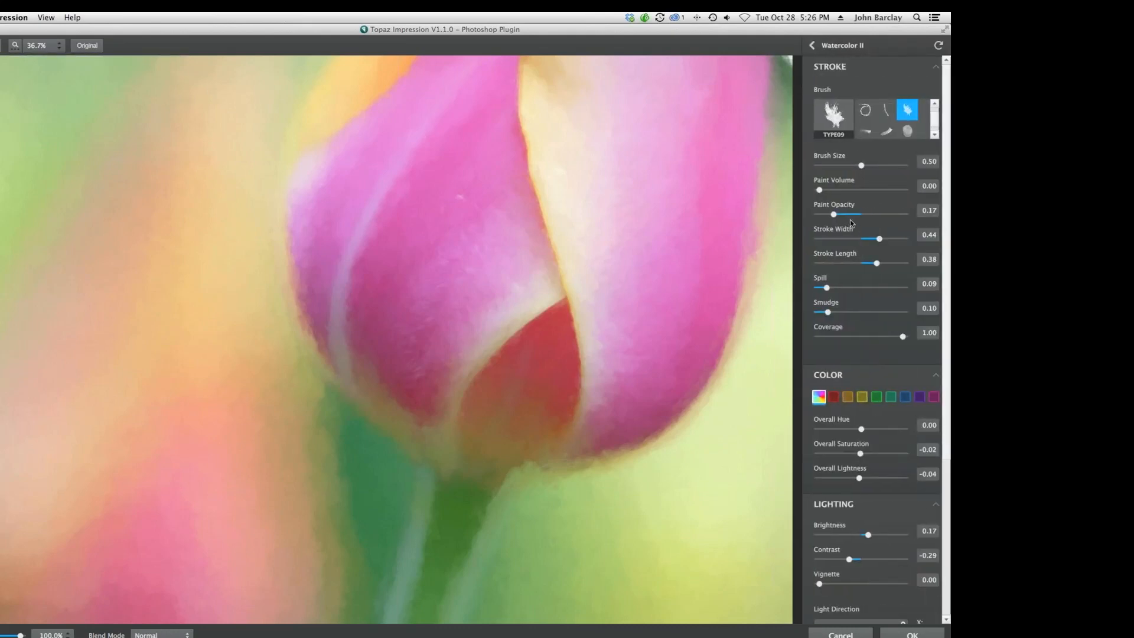
pyautogui.moveTo(876, 262); pyautogui.dragTo(894, 267)
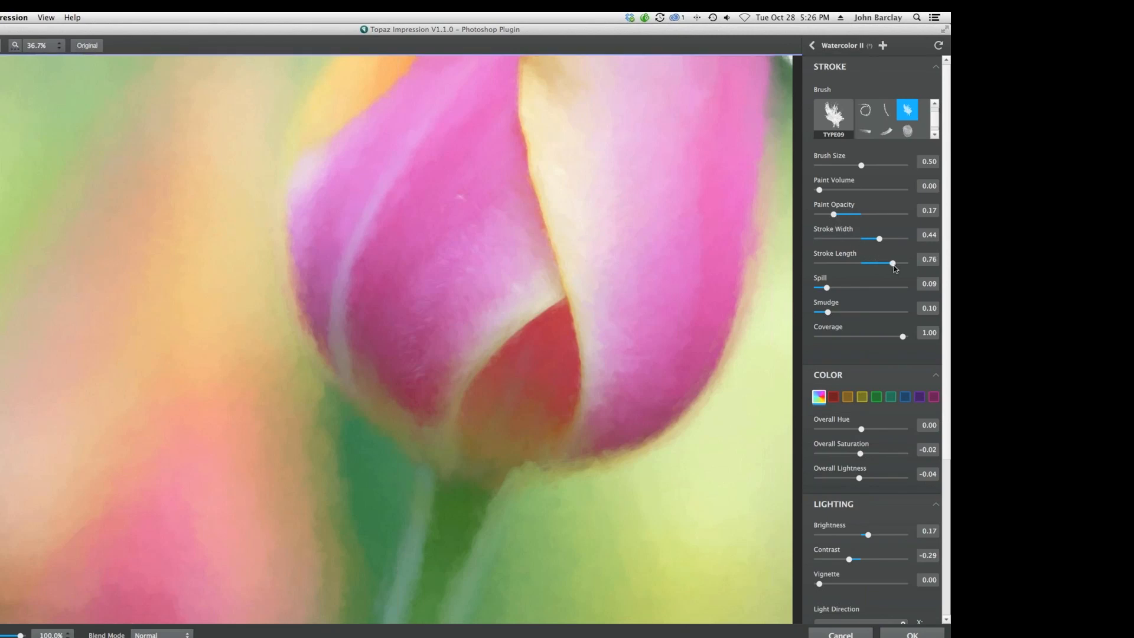
pyautogui.moveTo(879, 238); pyautogui.dragTo(900, 240)
pyautogui.click(849, 215)
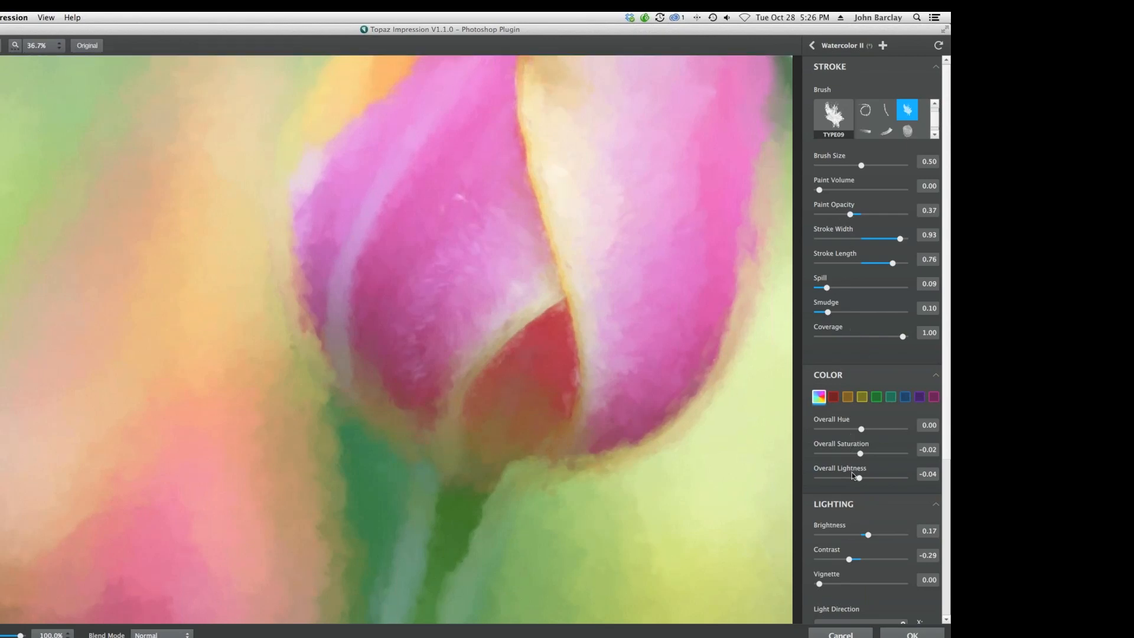
pyautogui.moveTo(860, 454)
pyautogui.mouseDown()
pyautogui.moveTo(882, 454)
pyautogui.moveTo(854, 454)
pyautogui.mouseUp()
# Return to the Featured presets and preview Turner Sunset II and Seurat Afternoon III on the tulip.
pyautogui.click(812, 45)
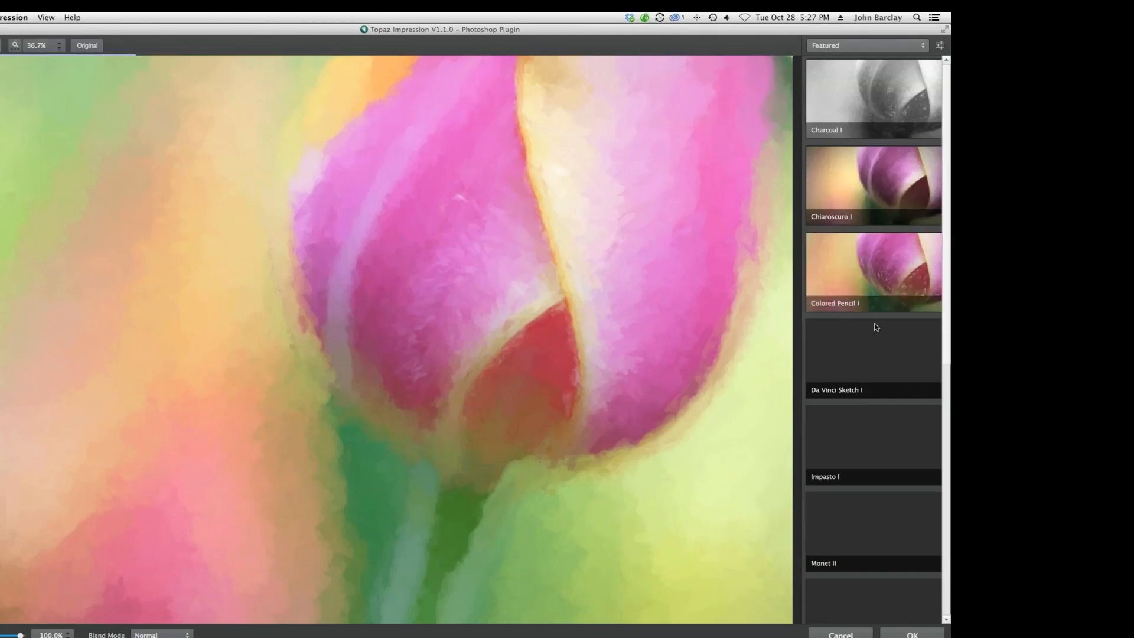
pyautogui.scroll(-10, 876, 326)
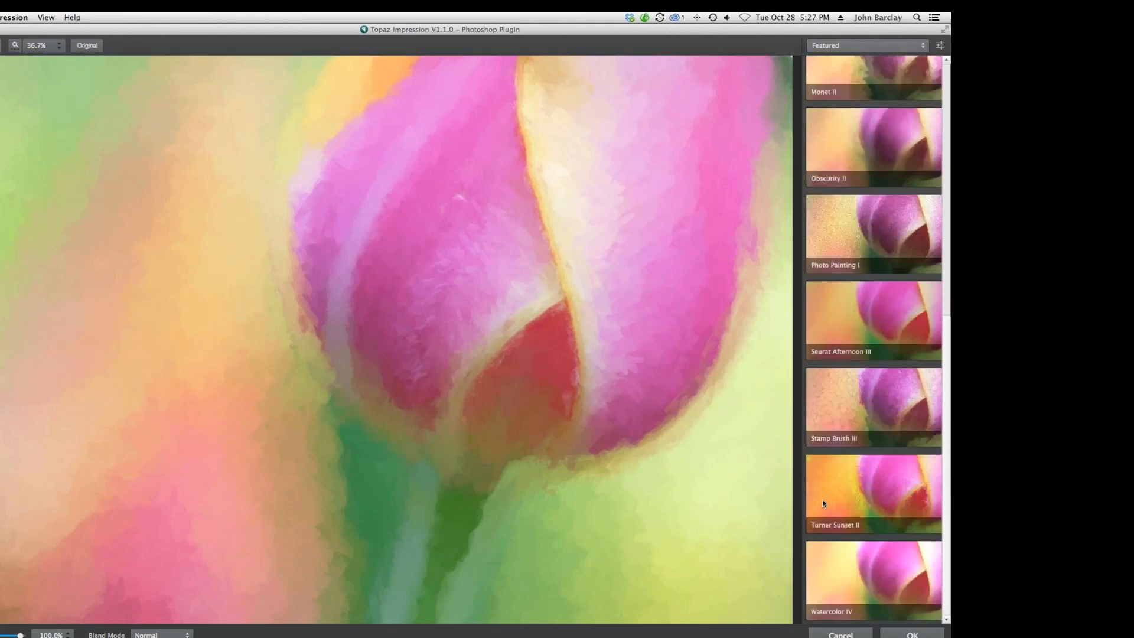
pyautogui.click(821, 480)
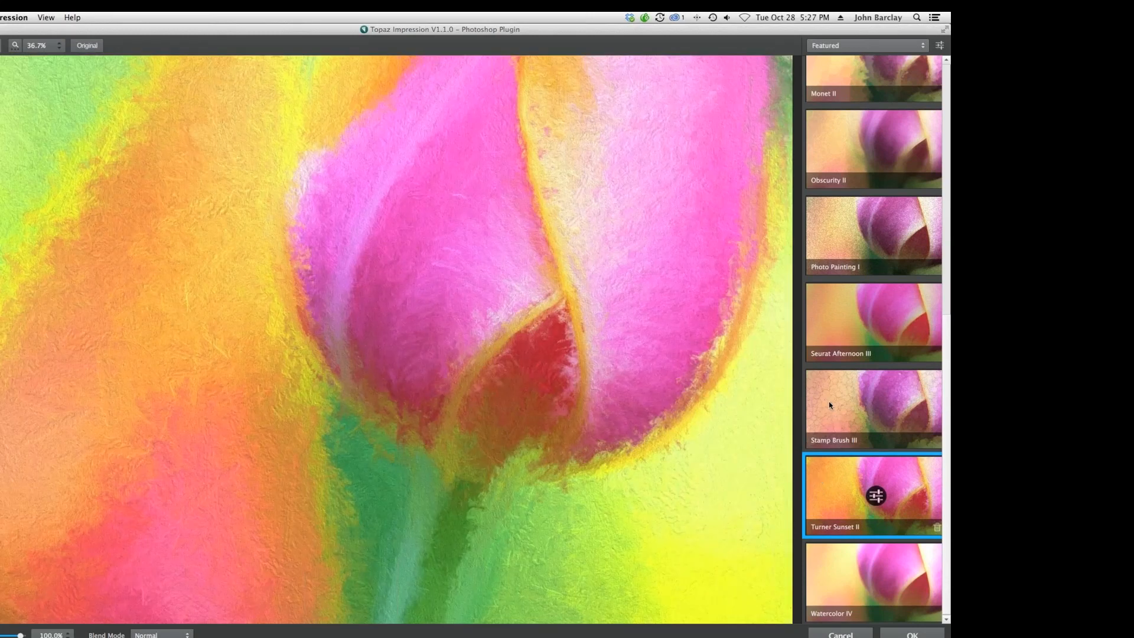
pyautogui.click(828, 315)
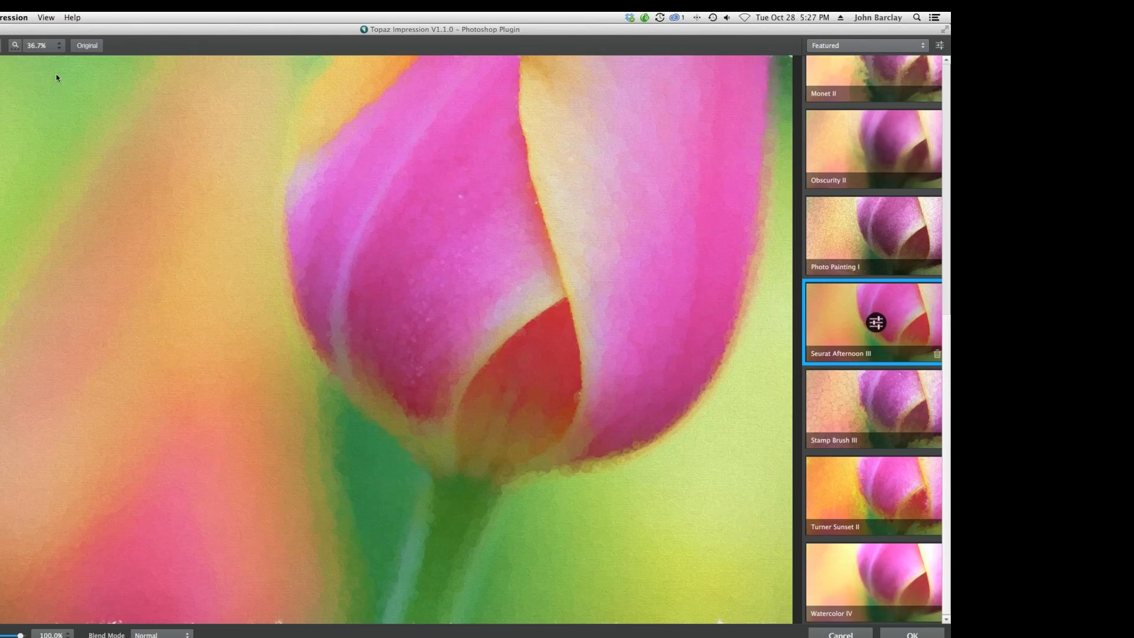
# Cancel the Topaz Impression filter without applying it to the tulip.
pyautogui.moveTo(25, 52)
pyautogui.scroll(1, 758, 77)
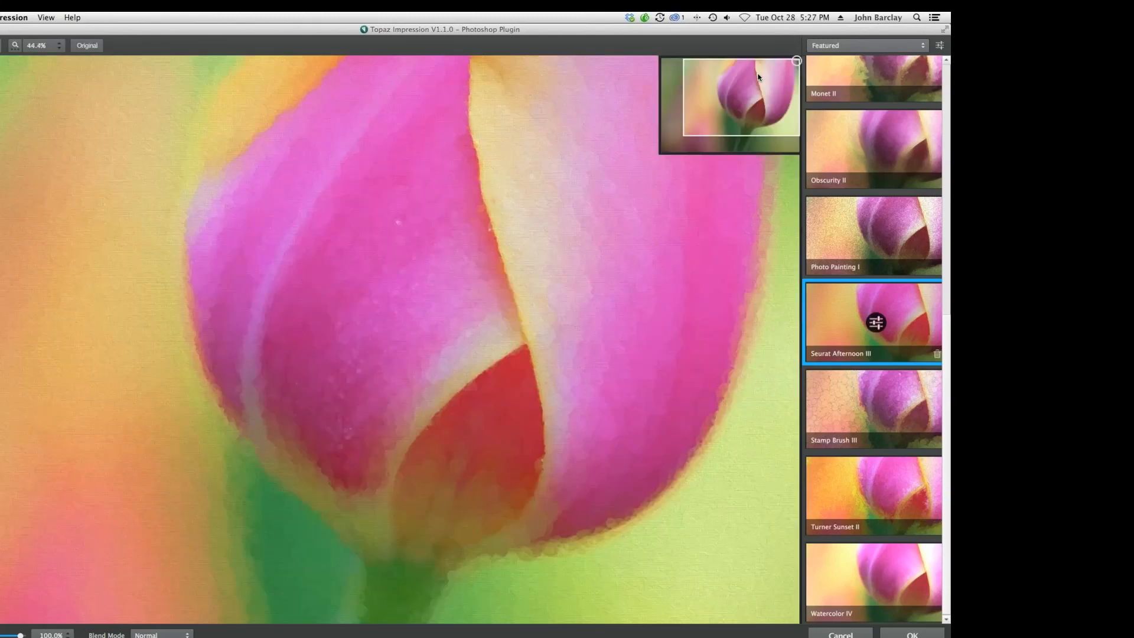
pyautogui.scroll(-1, 759, 76)
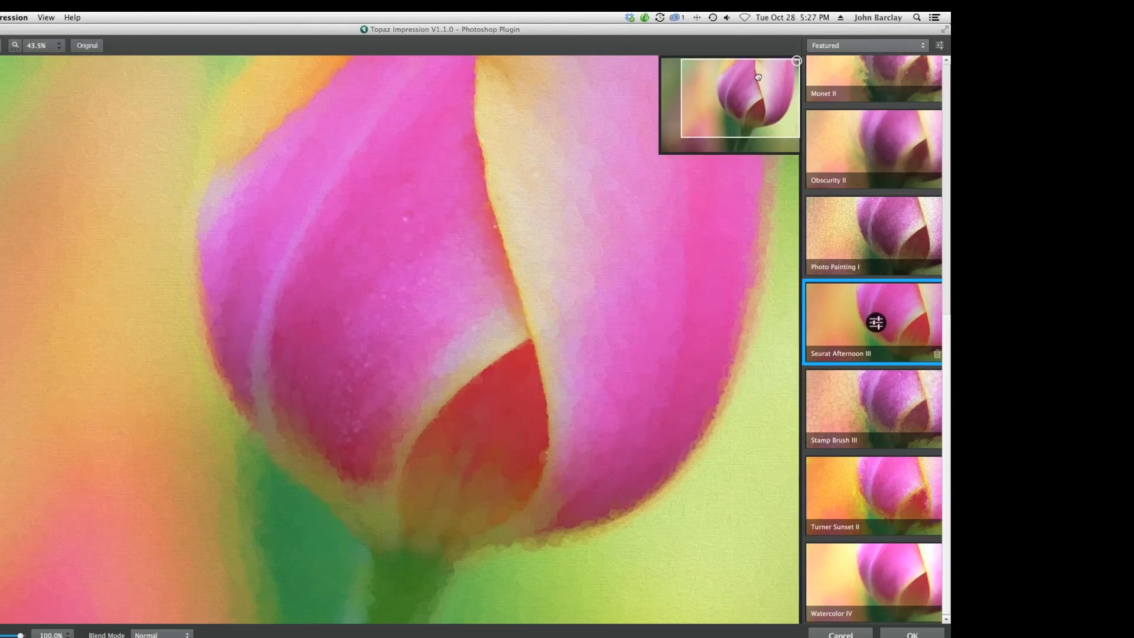
pyautogui.moveTo(758, 77); pyautogui.dragTo(713, 116)
pyautogui.click(892, 48)
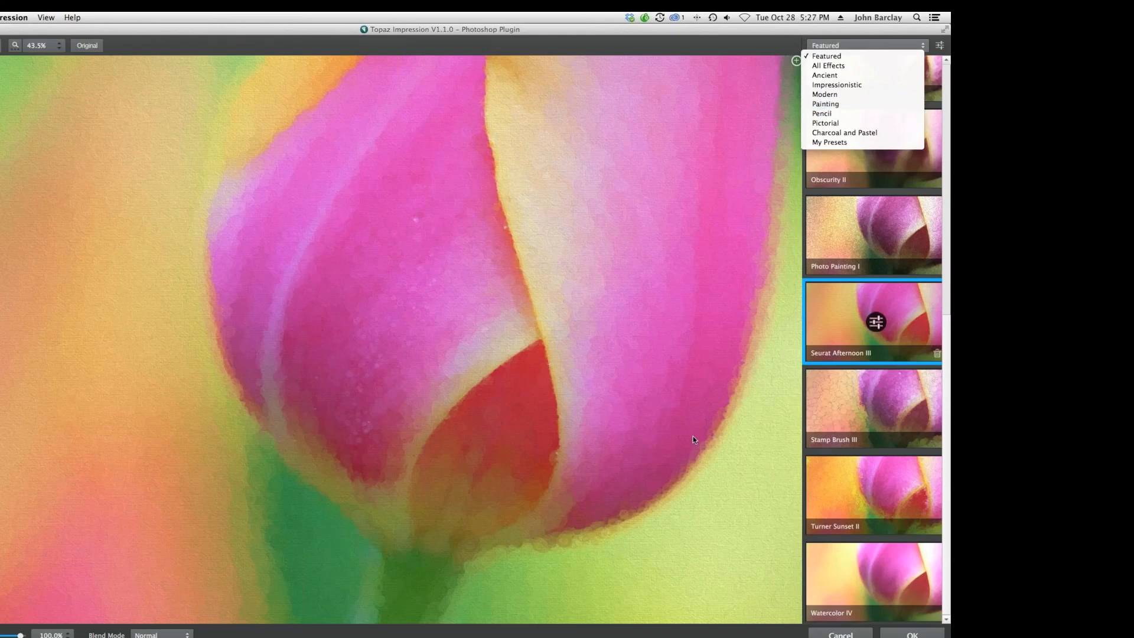
pyautogui.click(842, 636)
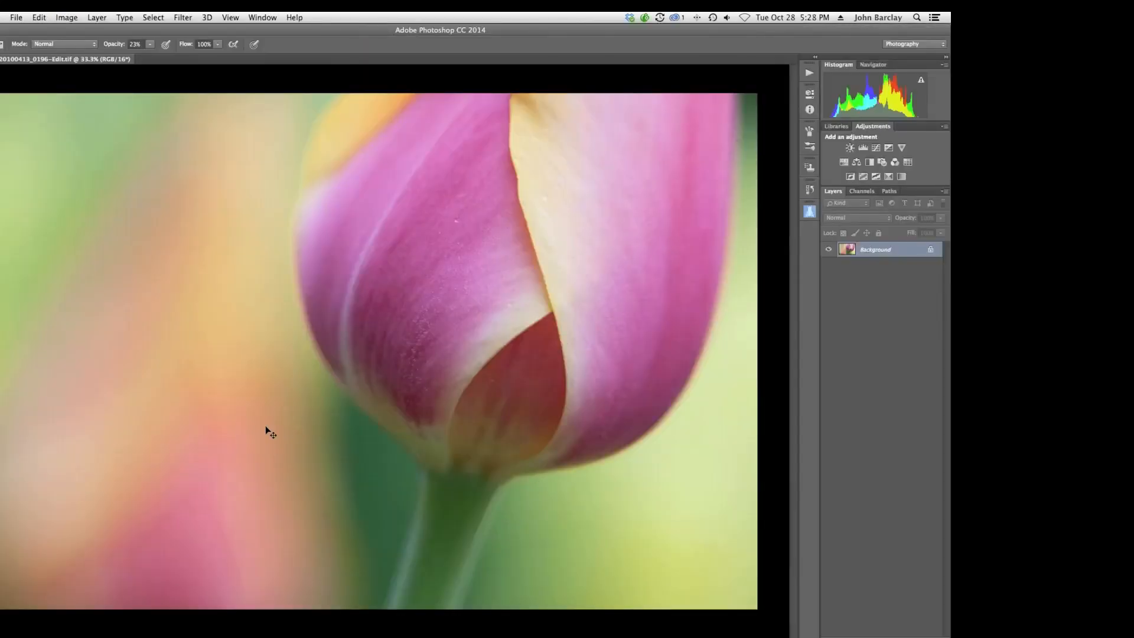
# Close the tulip image without saving and switch back to Lightroom.
pyautogui.press('super+w')
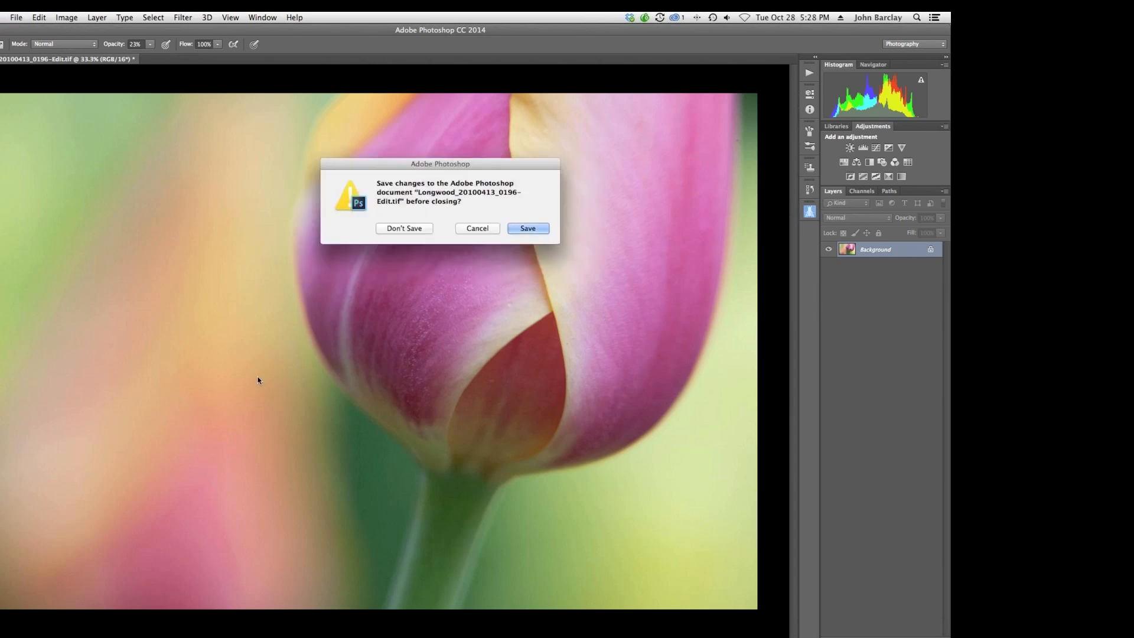
pyautogui.click(390, 230)
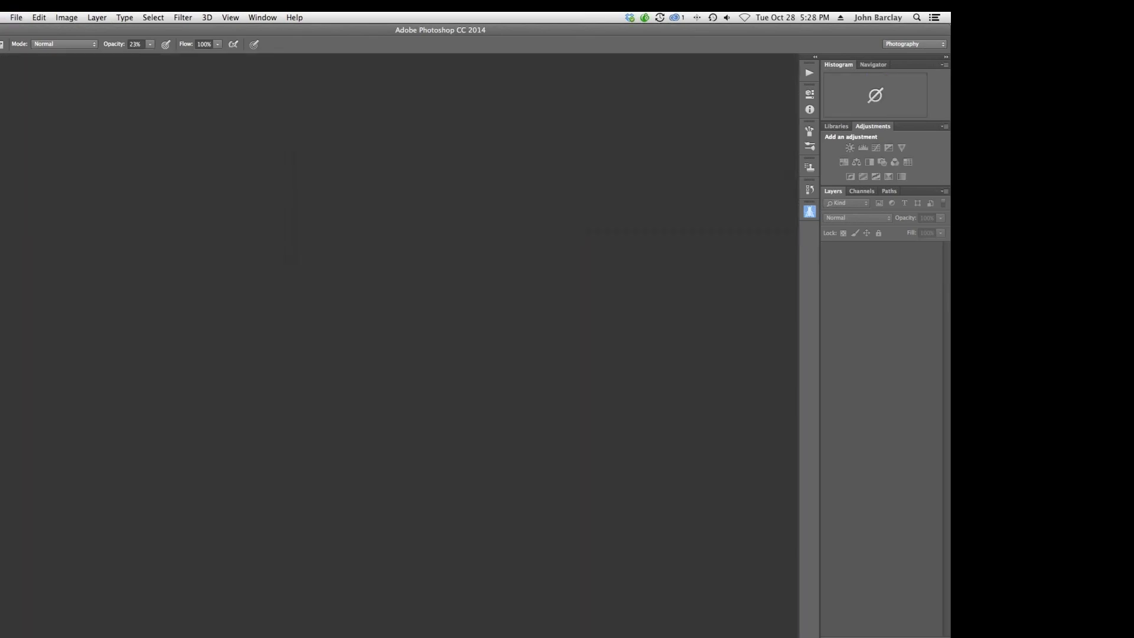
pyautogui.moveTo(294, 618)
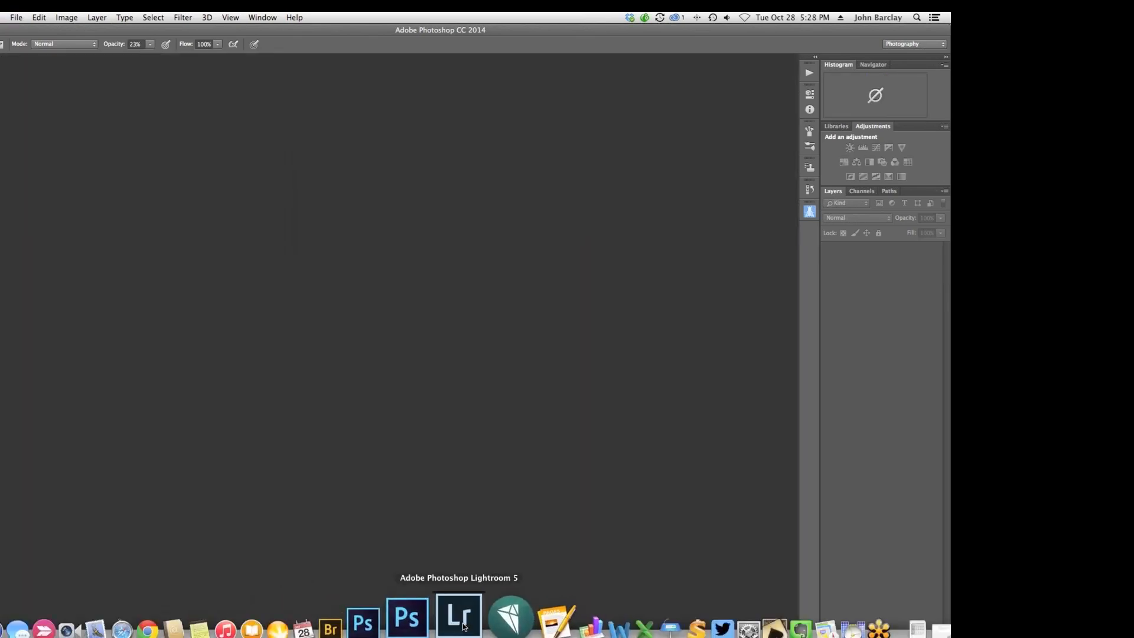
pyautogui.click(464, 627)
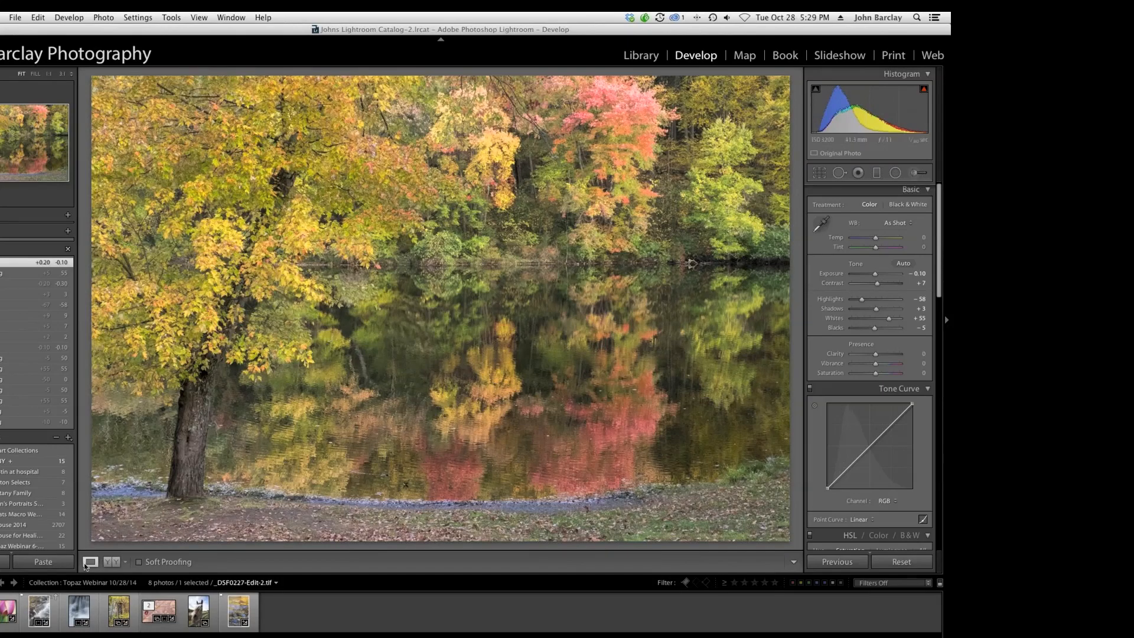
# Select the waterfall photo and open it for editing in Photoshop CC 2014.
pyautogui.click(38, 615)
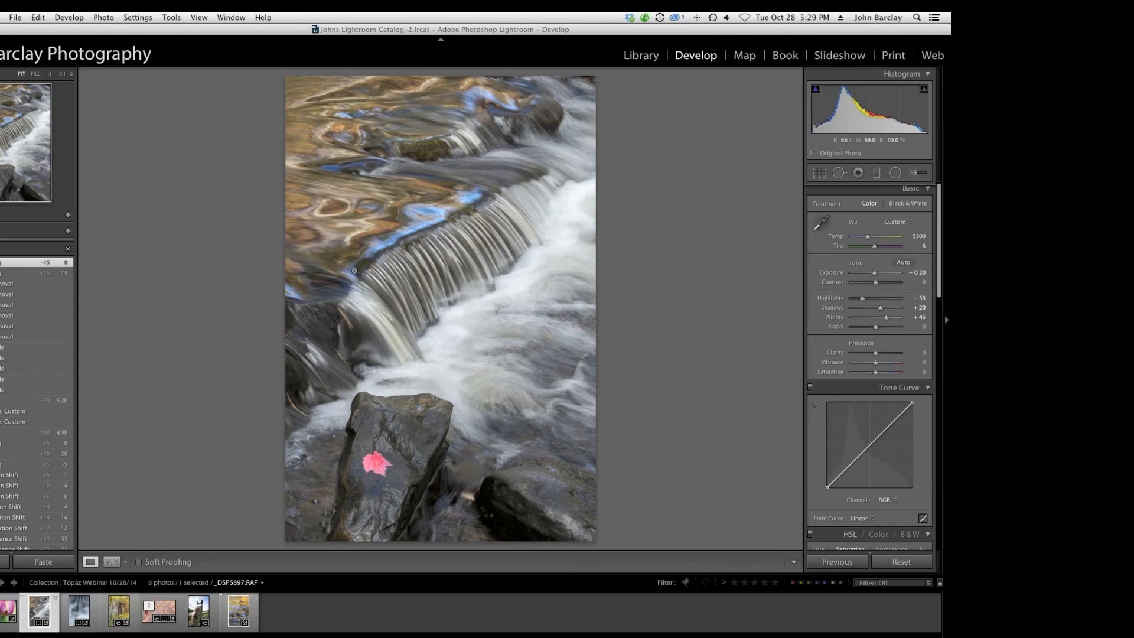
pyautogui.rightClick(350, 265)
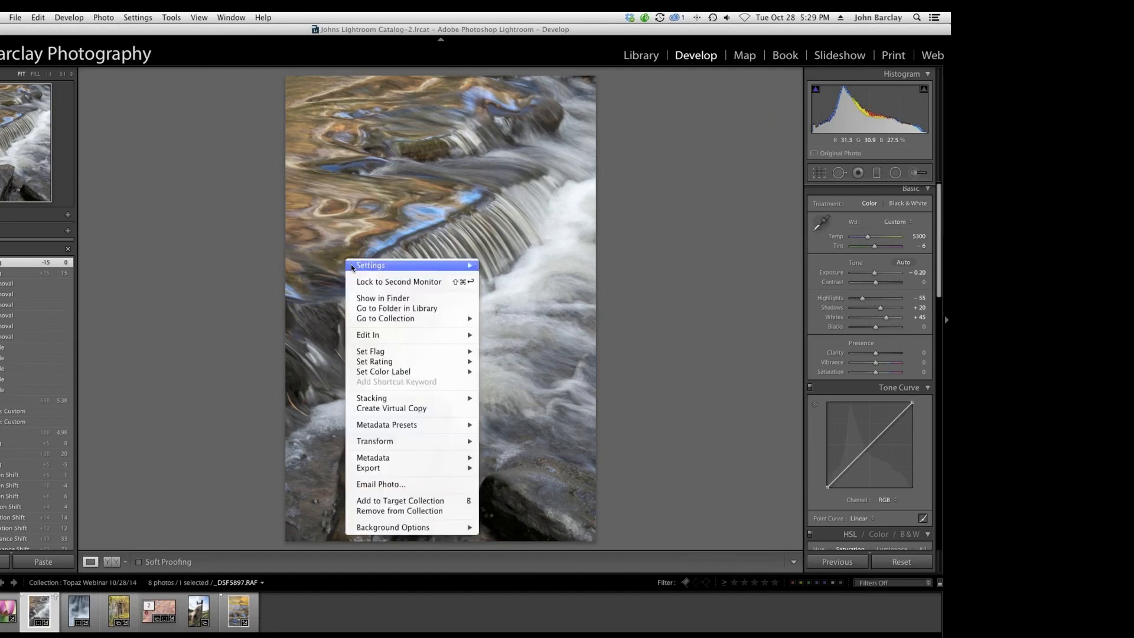
pyautogui.moveTo(414, 335)
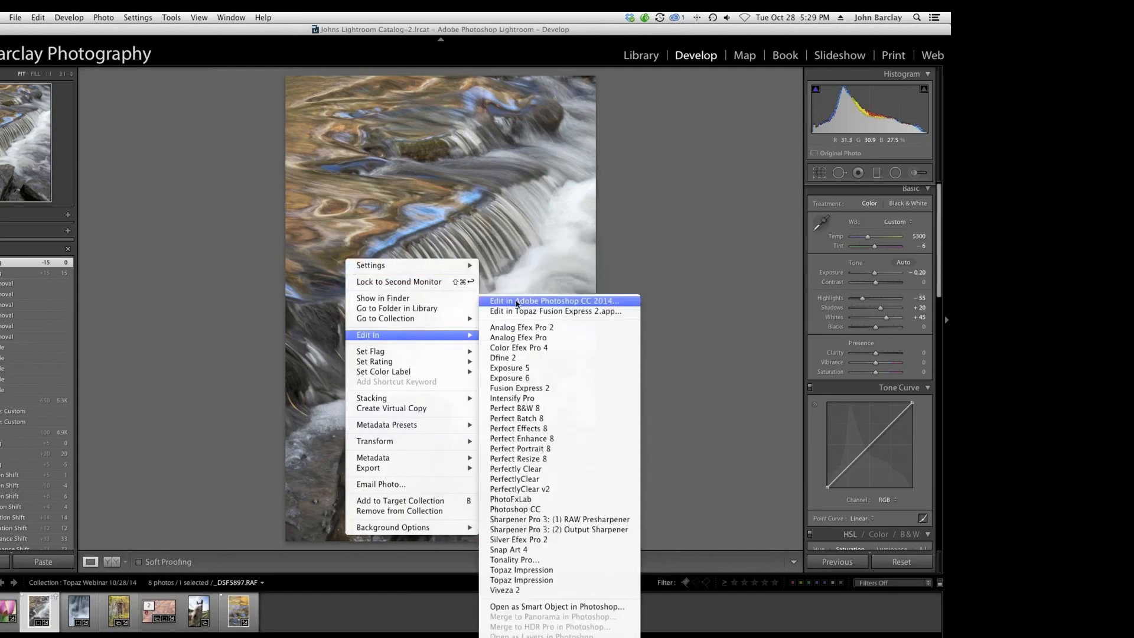
pyautogui.click(517, 302)
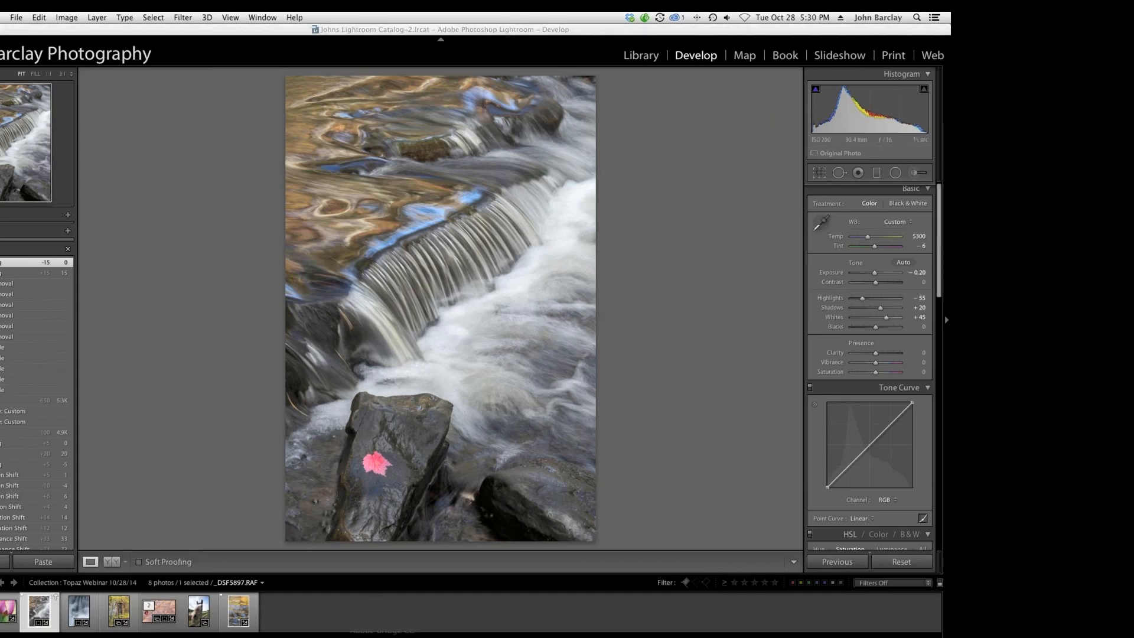
pyautogui.moveTo(408, 635)
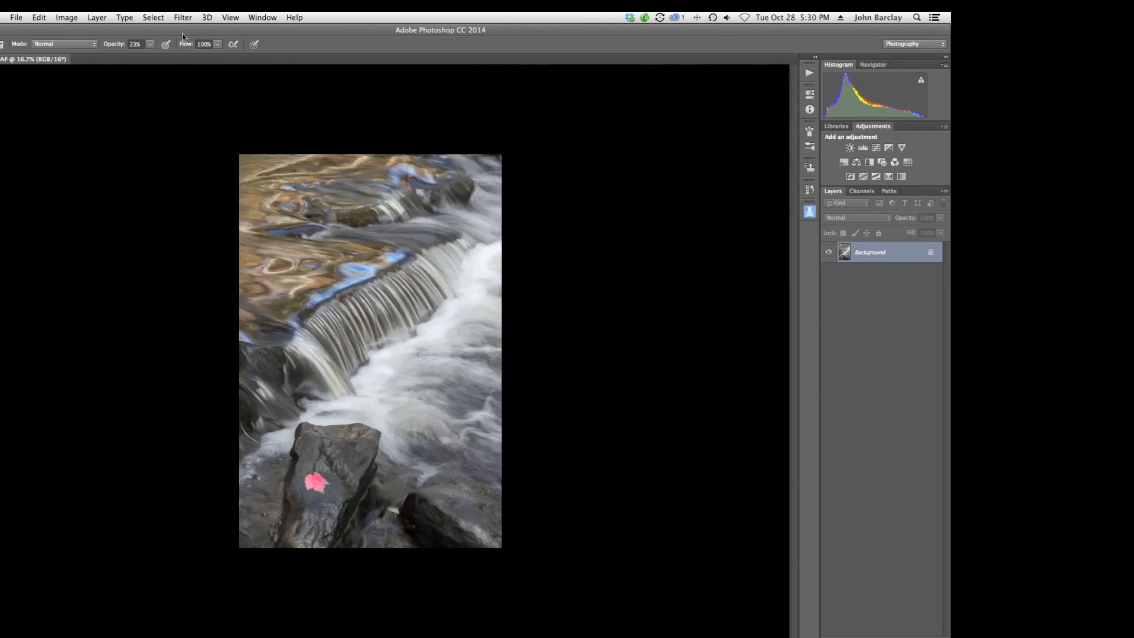
# Open the Topaz Clarity filter on the waterfall image and show its histogram.
pyautogui.click(181, 18)
pyautogui.moveTo(278, 305)
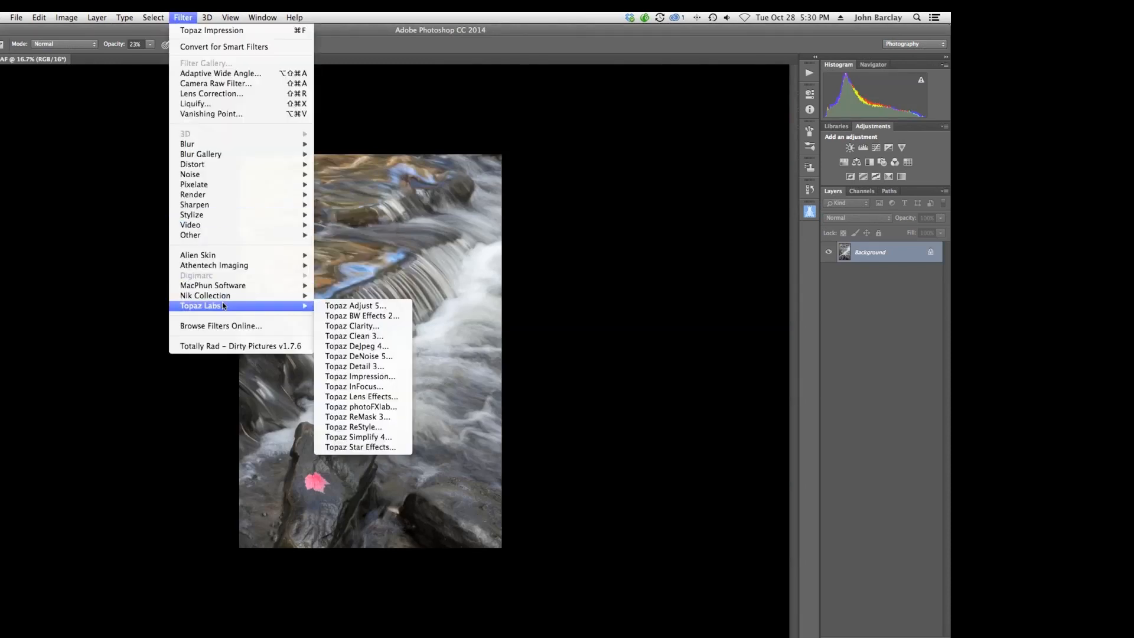
pyautogui.click(350, 326)
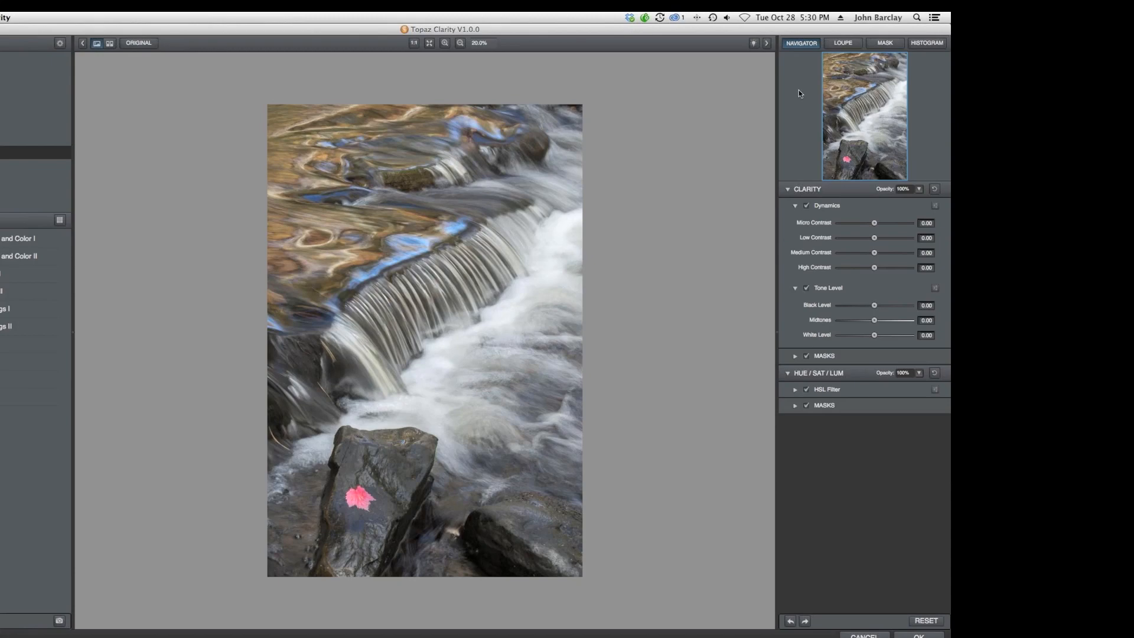
pyautogui.click(930, 44)
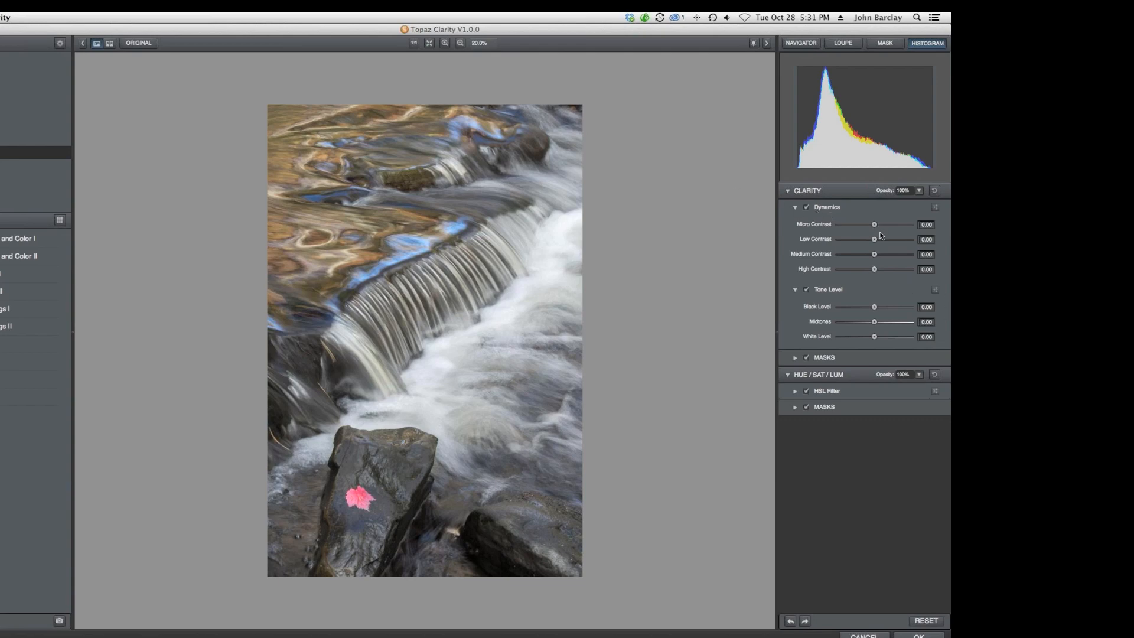
# Try raising Low Contrast to 1.00 and back to 0, then apply the preset ending 'and Color I'.
pyautogui.moveTo(874, 225); pyautogui.dragTo(915, 242)
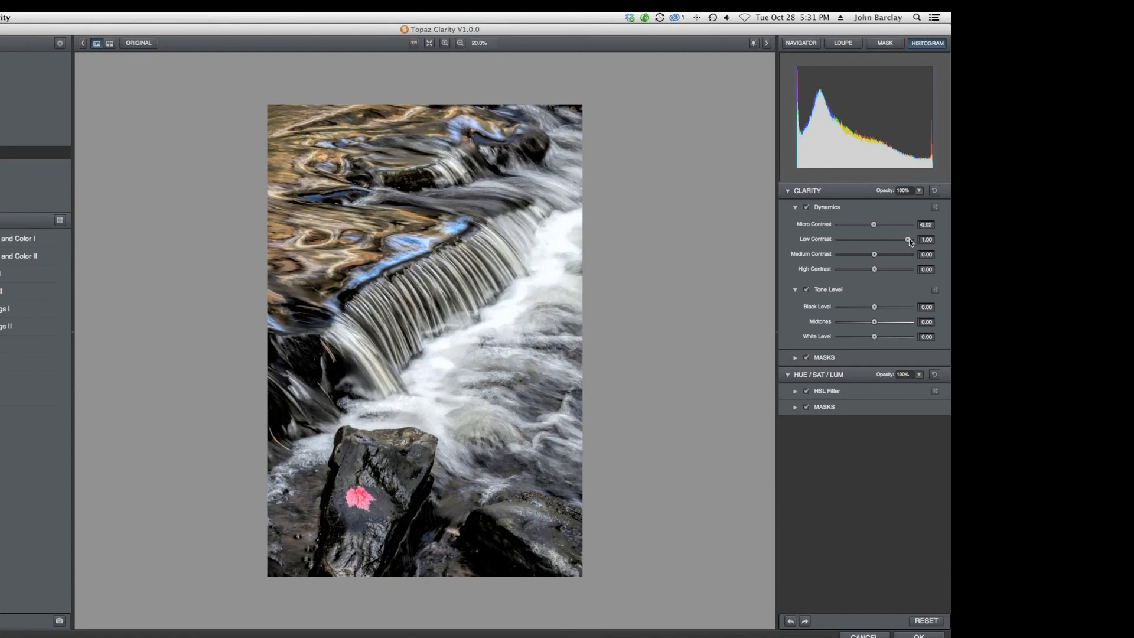
pyautogui.moveTo(909, 239); pyautogui.dragTo(874, 241)
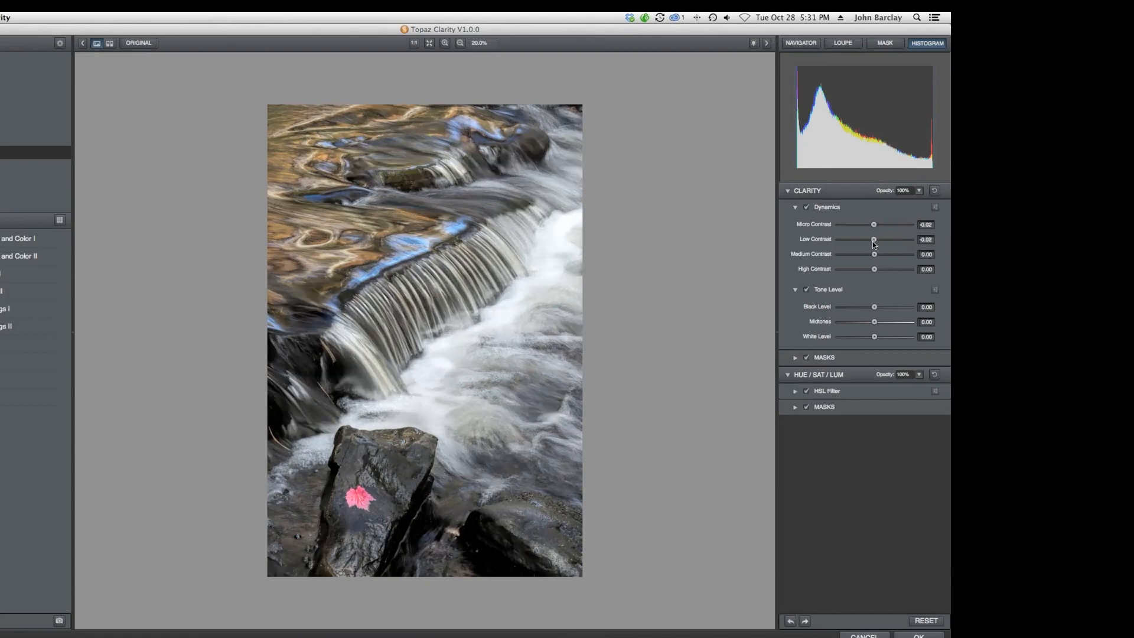
pyautogui.moveTo(874, 255)
pyautogui.mouseDown()
pyautogui.moveTo(913, 255)
pyautogui.moveTo(873, 253)
pyautogui.moveTo(888, 272)
pyautogui.moveTo(908, 270)
pyautogui.moveTo(874, 271)
pyautogui.mouseUp()
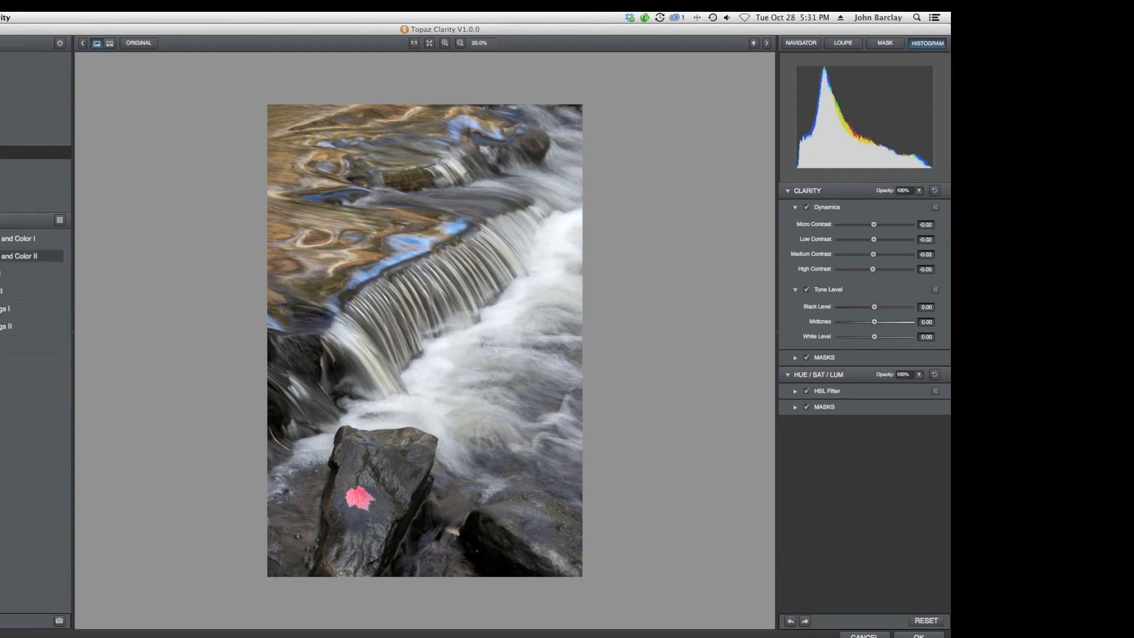
pyautogui.click(12, 239)
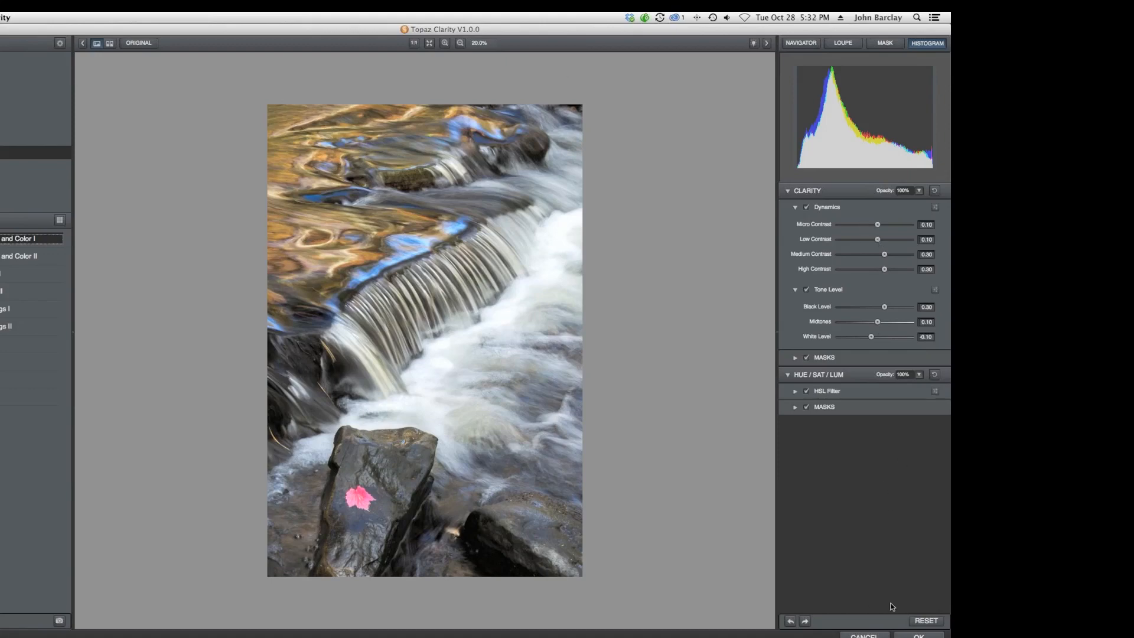
# Reset the Clarity settings and set Micro Contrast 0.30, Low Contrast 0.20, Medium Contrast -0.14 and High Contrast -0.20.
pyautogui.click(926, 621)
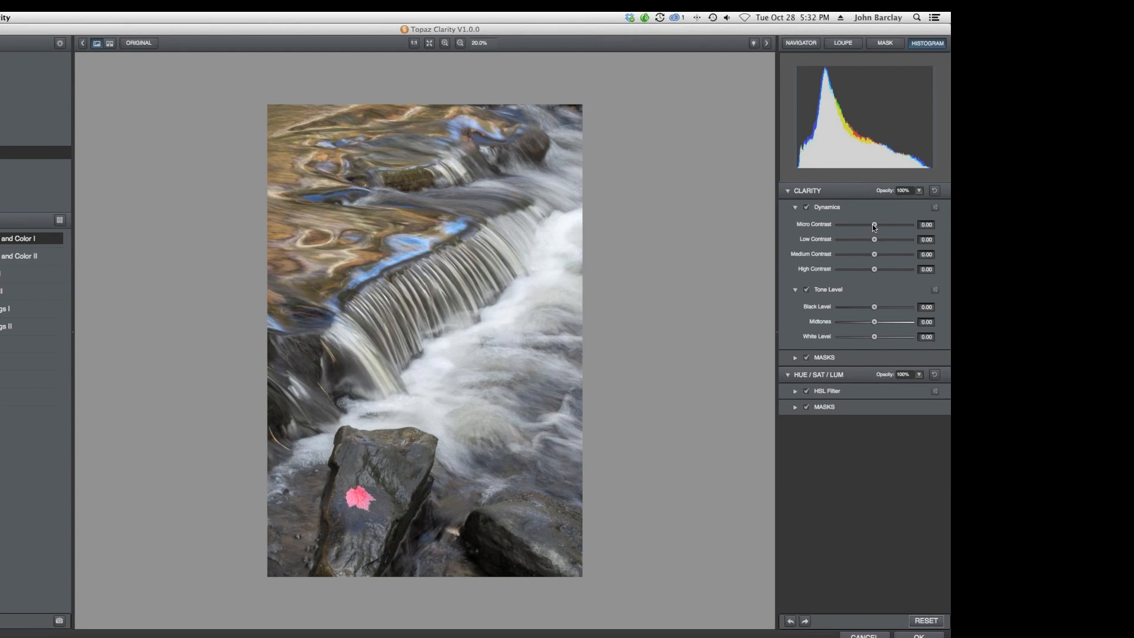
pyautogui.moveTo(874, 226); pyautogui.dragTo(883, 225)
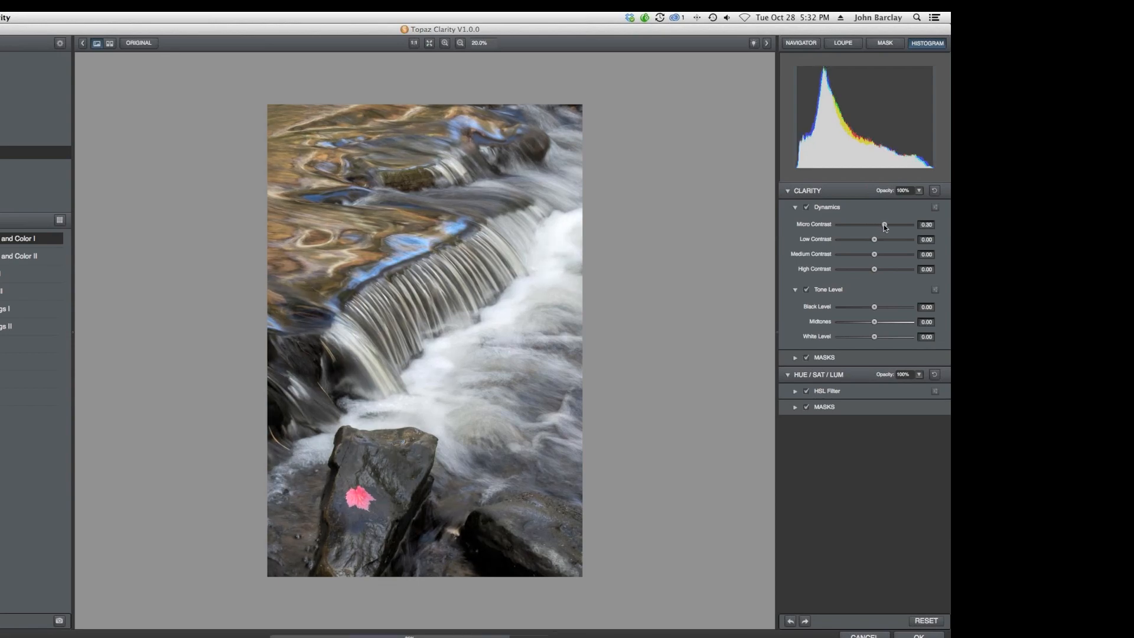
pyautogui.moveTo(875, 240); pyautogui.dragTo(865, 270)
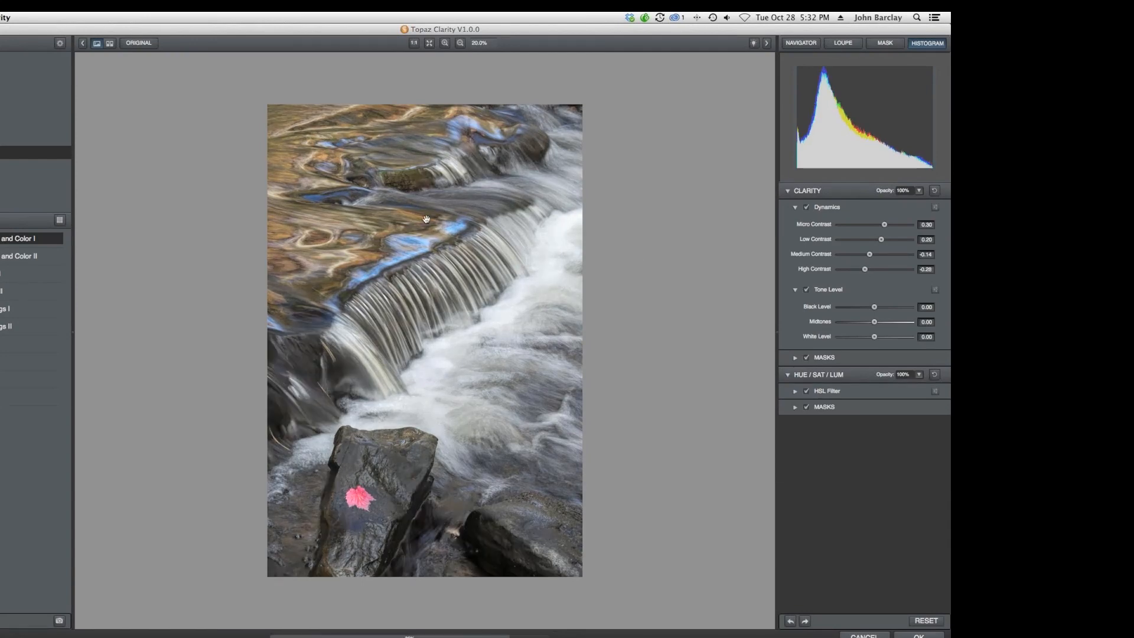
# Compare the processed waterfall preview against the original image.
pyautogui.click(137, 44)
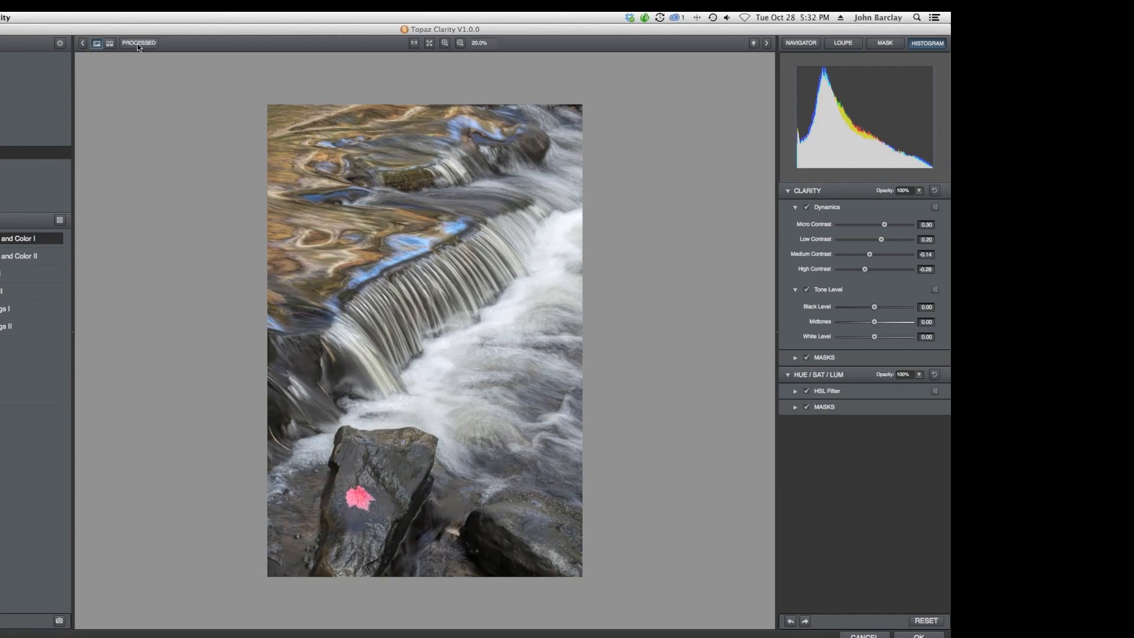
pyautogui.click(137, 44)
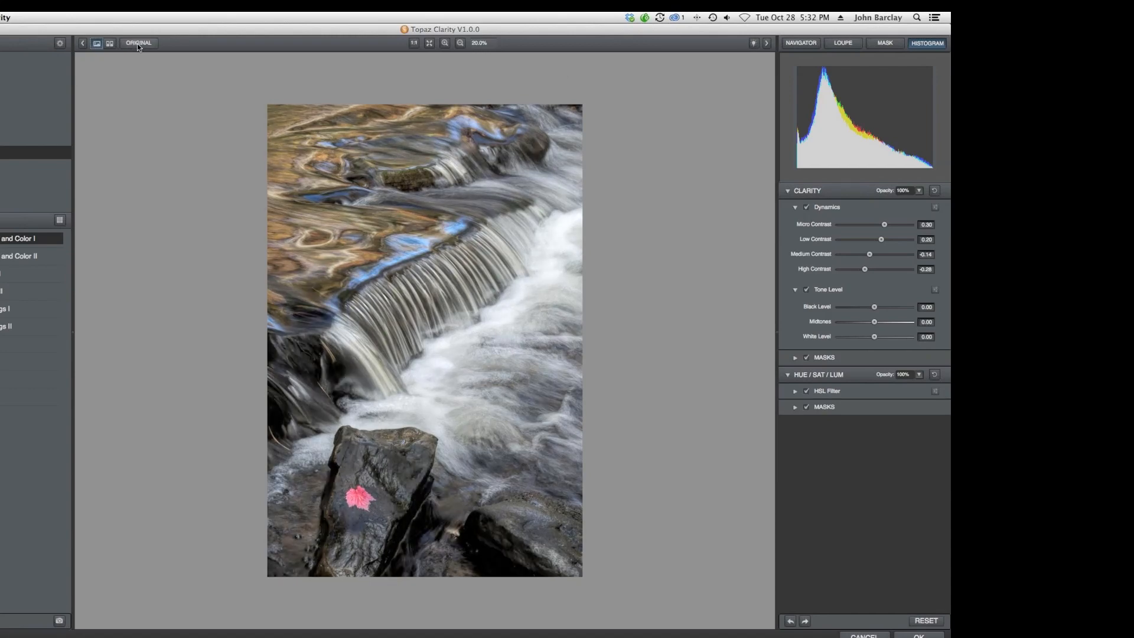
pyautogui.click(137, 44)
pyautogui.click(137, 44)
pyautogui.click(137, 44)
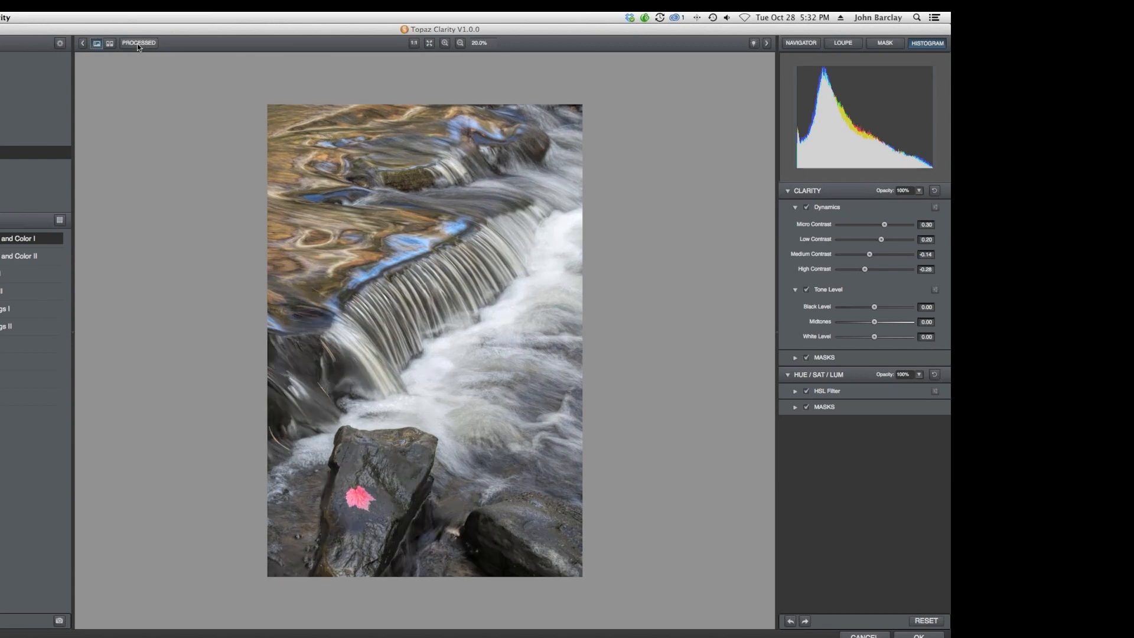
pyautogui.click(137, 44)
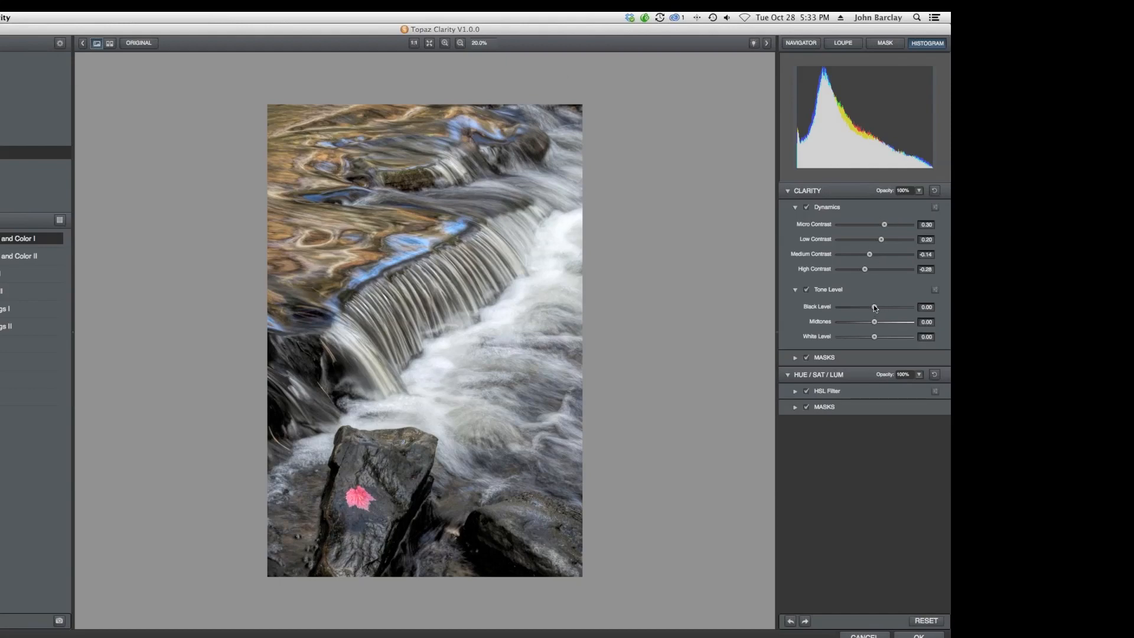
# Raise the Clarity Black Level to 0.23.
pyautogui.moveTo(875, 308); pyautogui.dragTo(882, 309)
pyautogui.moveTo(881, 308); pyautogui.dragTo(882, 308)
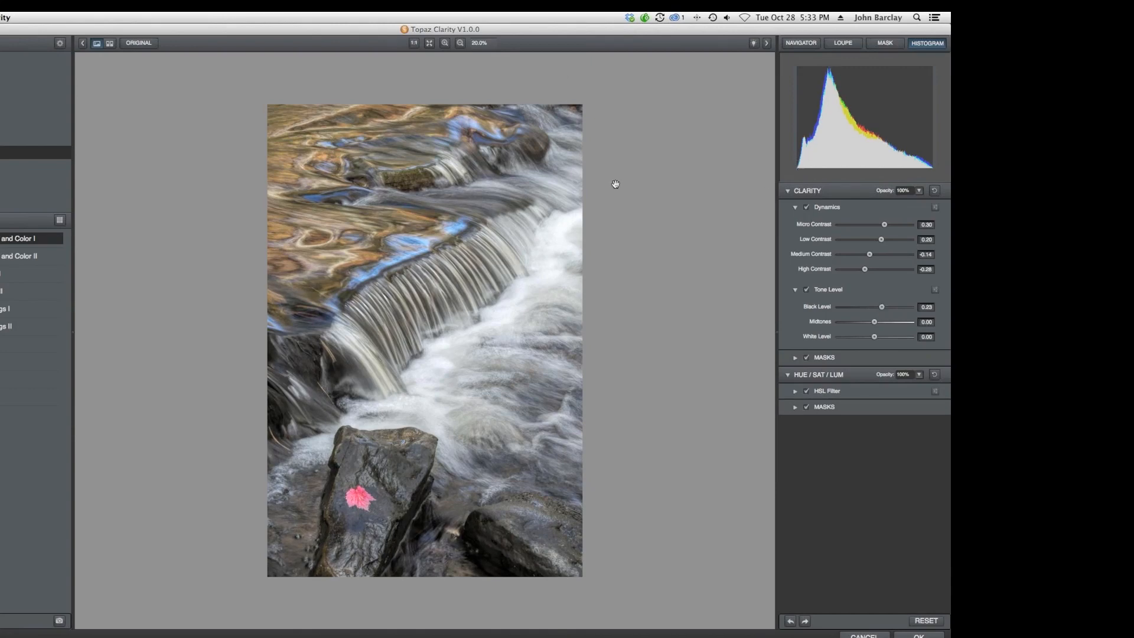
# Compare the processed waterfall preview with the original again.
pyautogui.click(137, 41)
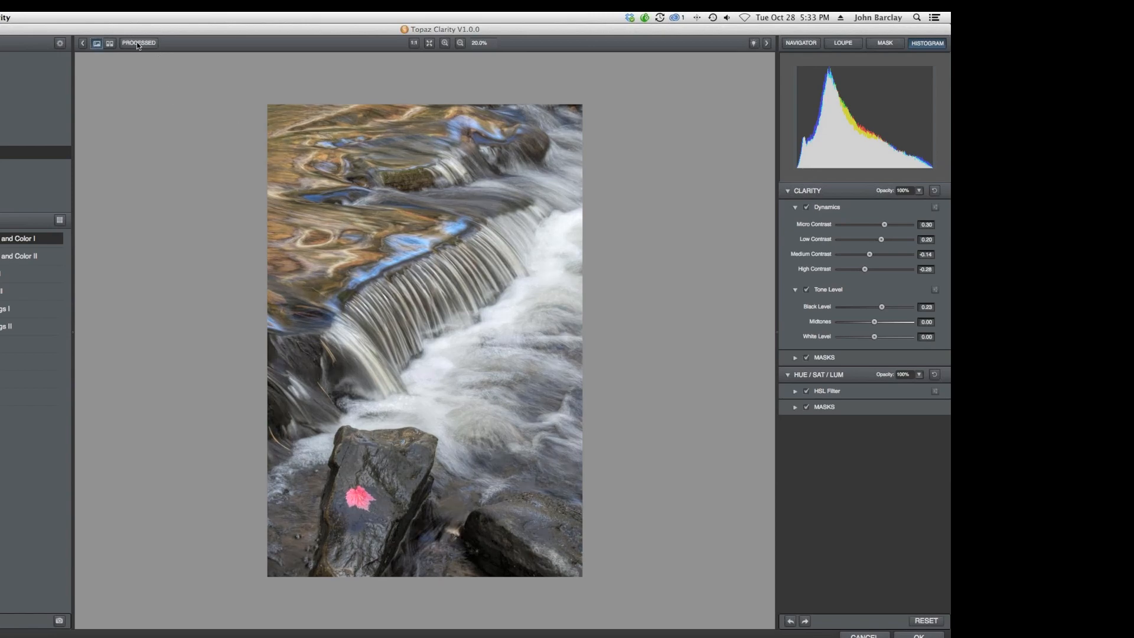
pyautogui.click(136, 41)
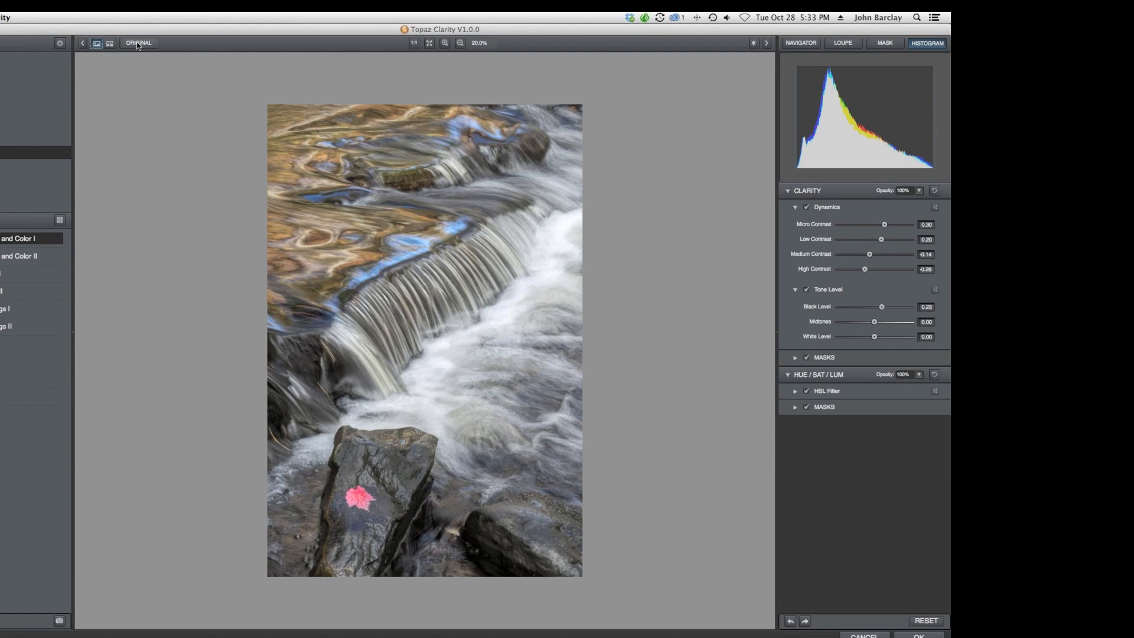
pyautogui.click(137, 44)
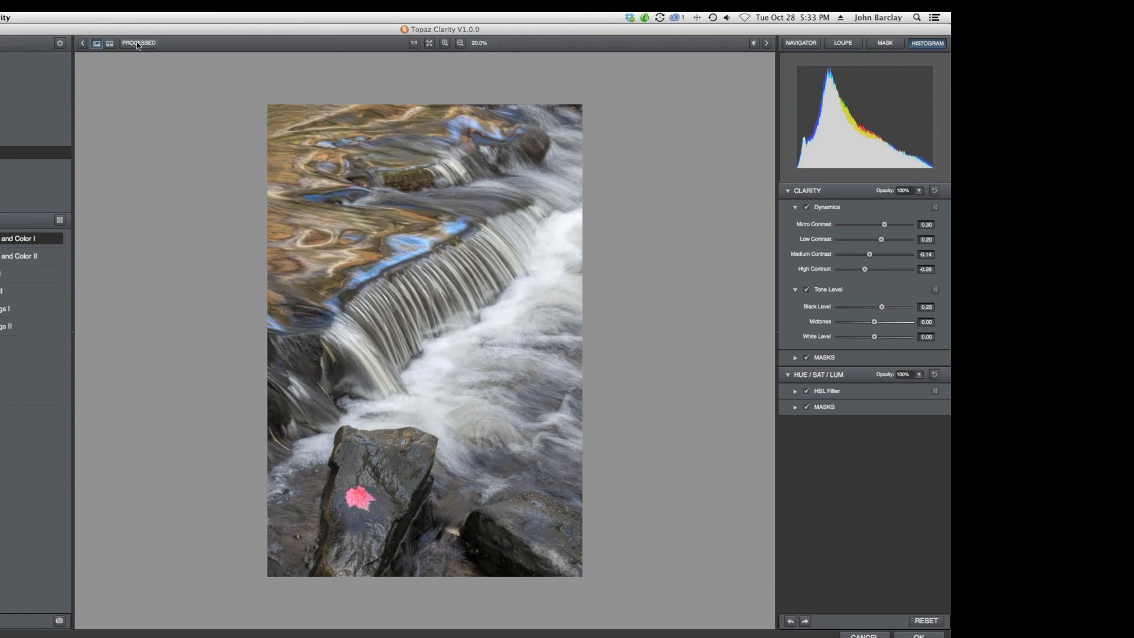
pyautogui.click(138, 43)
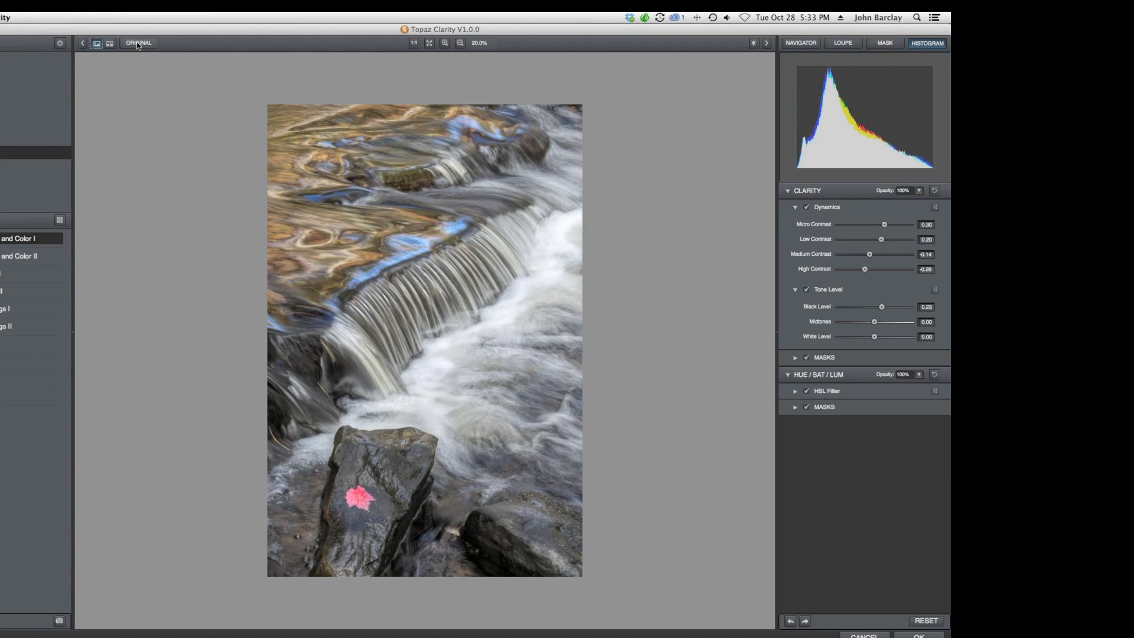
pyautogui.click(136, 43)
pyautogui.click(136, 43)
pyautogui.click(138, 42)
# Set White Level to -0.03 and raise HSL saturation to Red 0.06, Orange 0.11 and Yellow 0.17.
pyautogui.moveTo(874, 336); pyautogui.dragTo(873, 336)
pyautogui.click(794, 391)
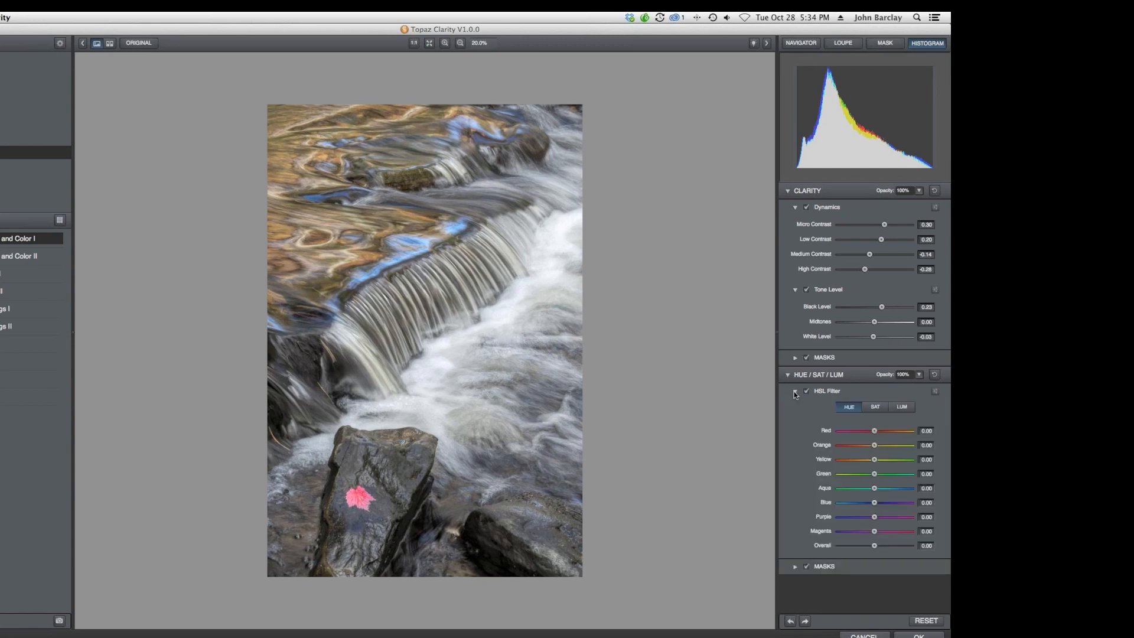
pyautogui.click(880, 409)
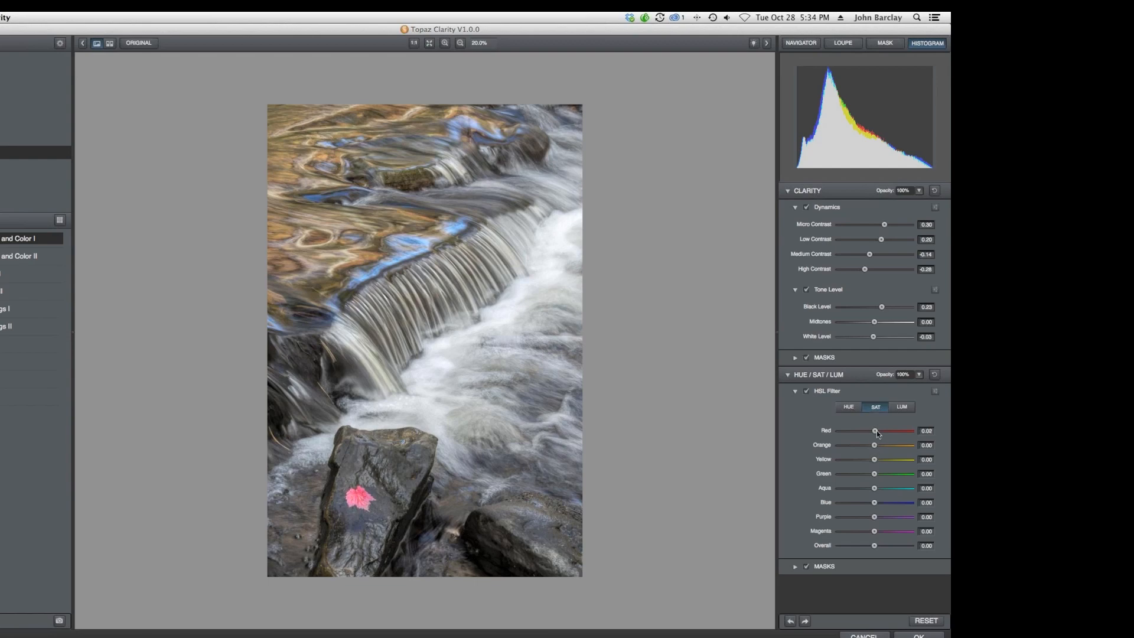
pyautogui.moveTo(876, 430)
pyautogui.mouseDown()
pyautogui.moveTo(887, 432)
pyautogui.moveTo(877, 434)
pyautogui.mouseUp()
pyautogui.moveTo(874, 460); pyautogui.dragTo(879, 446)
# Open the Clarity masks and set up an Edge Aware brush with Hardness 0.53.
pyautogui.click(795, 357)
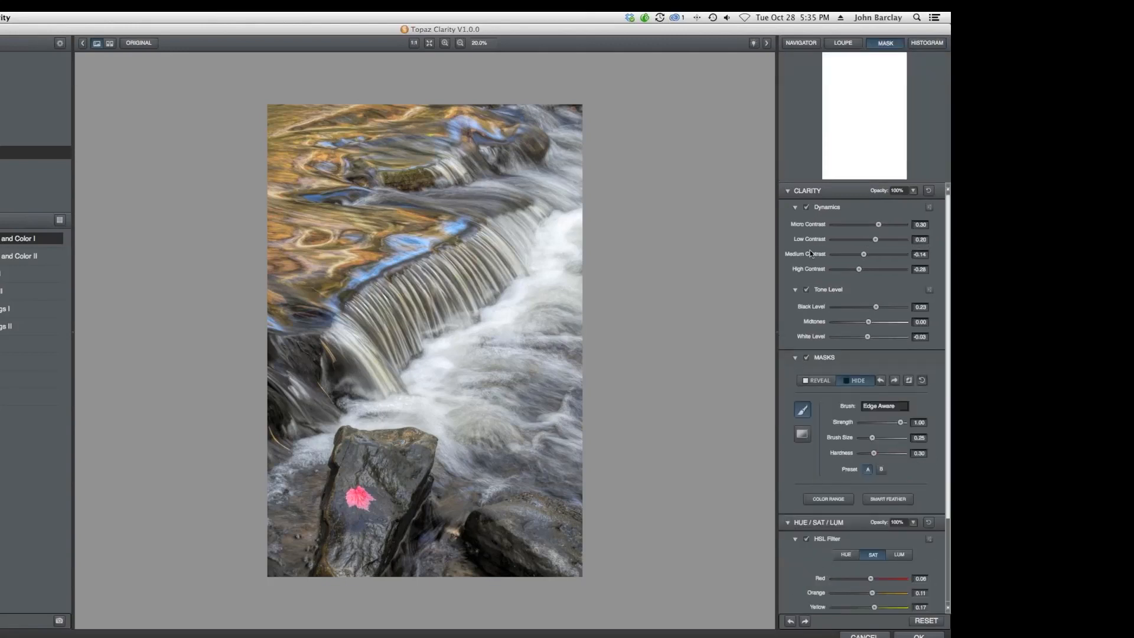
pyautogui.click(893, 406)
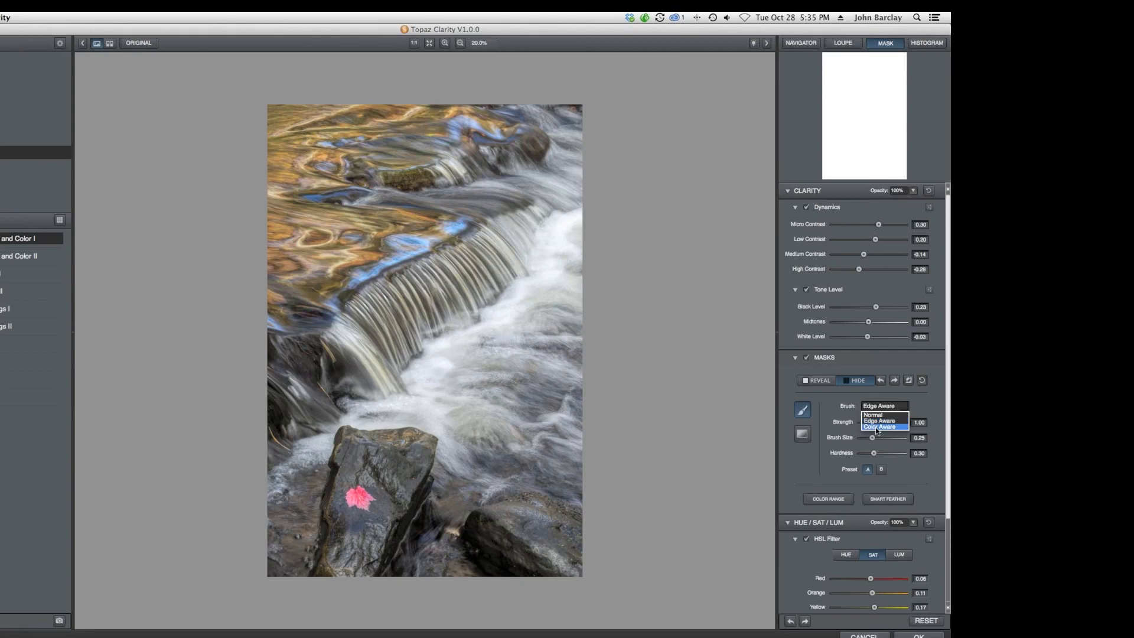
pyautogui.click(878, 422)
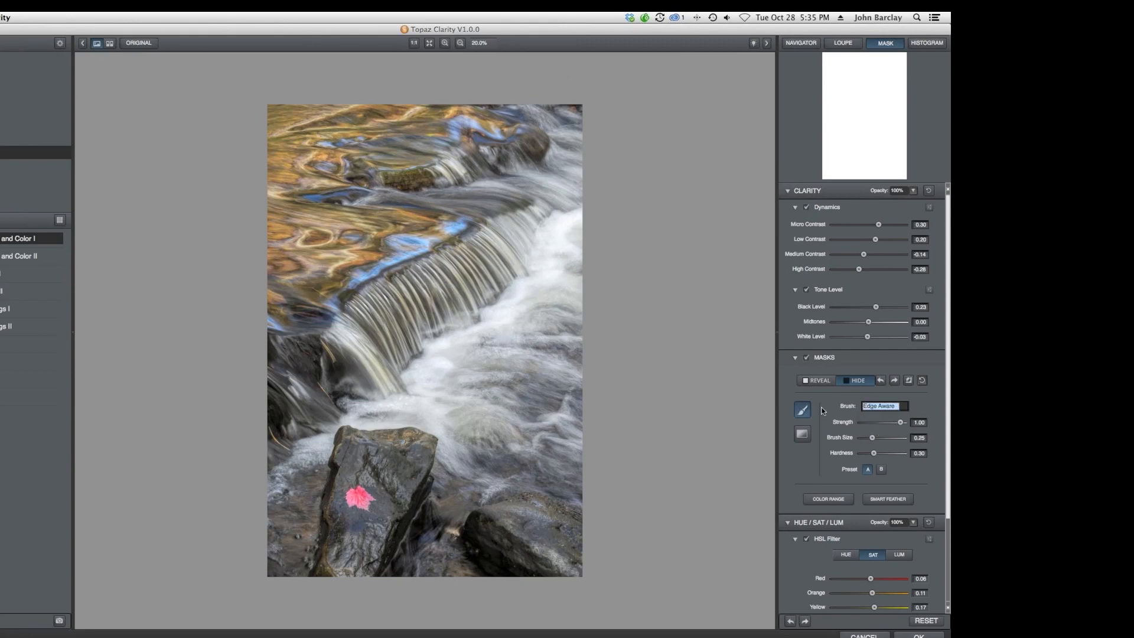
pyautogui.click(873, 438)
pyautogui.moveTo(874, 453); pyautogui.dragTo(893, 454)
pyautogui.moveTo(893, 453); pyautogui.dragTo(883, 453)
# Paint a hide mask over the foreground rock with the red leaf.
pyautogui.scroll(-1, 860, 381)
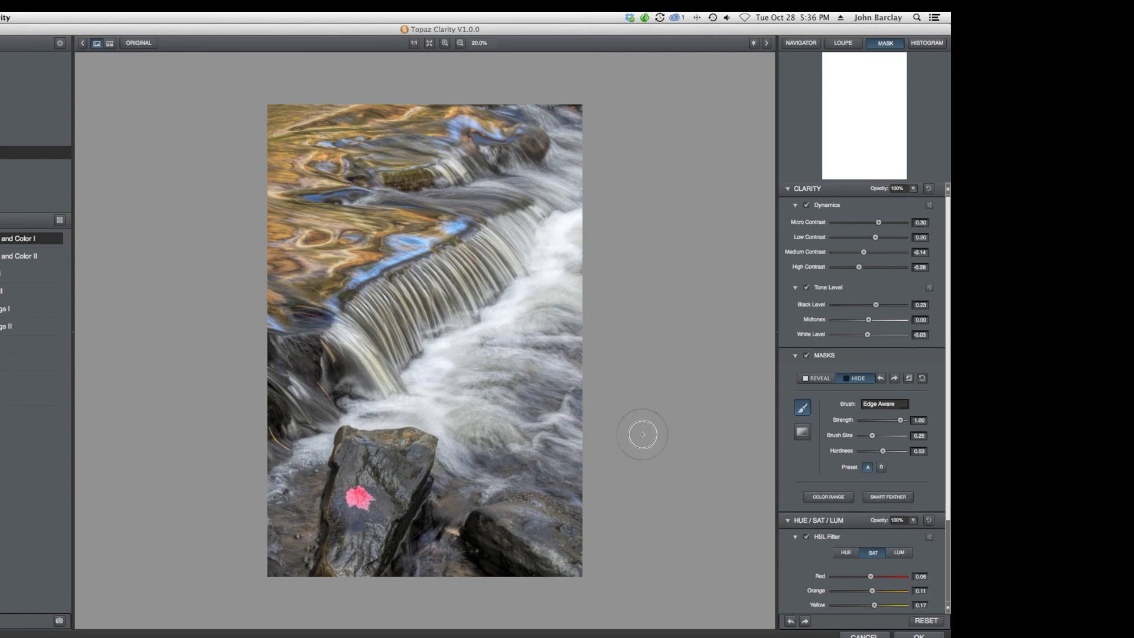
pyautogui.moveTo(352, 444)
pyautogui.mouseDown()
pyautogui.moveTo(418, 445)
pyautogui.moveTo(366, 553)
pyautogui.moveTo(337, 568)
pyautogui.moveTo(350, 455)
pyautogui.moveTo(358, 506)
pyautogui.moveTo(384, 463)
pyautogui.moveTo(381, 484)
pyautogui.moveTo(405, 475)
pyautogui.moveTo(363, 571)
pyautogui.moveTo(361, 478)
pyautogui.moveTo(355, 511)
pyautogui.moveTo(373, 468)
pyautogui.moveTo(394, 457)
pyautogui.mouseUp()
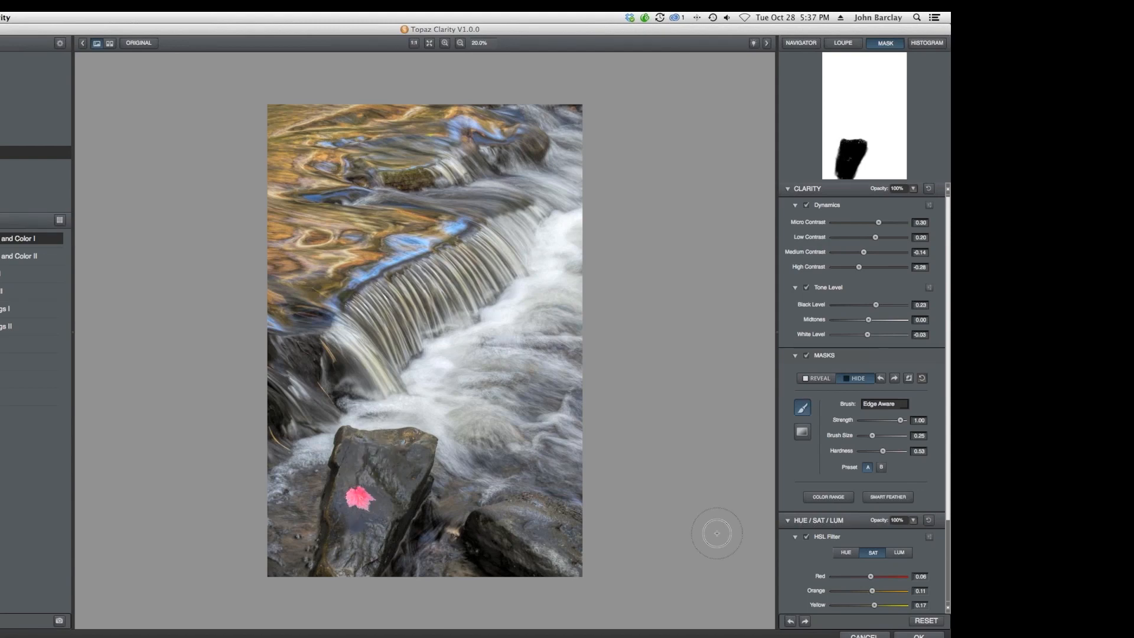
# Expand the Hue/Sat/Lum masks section and apply the Clarity filter to the image.
pyautogui.scroll(-4, 821, 530)
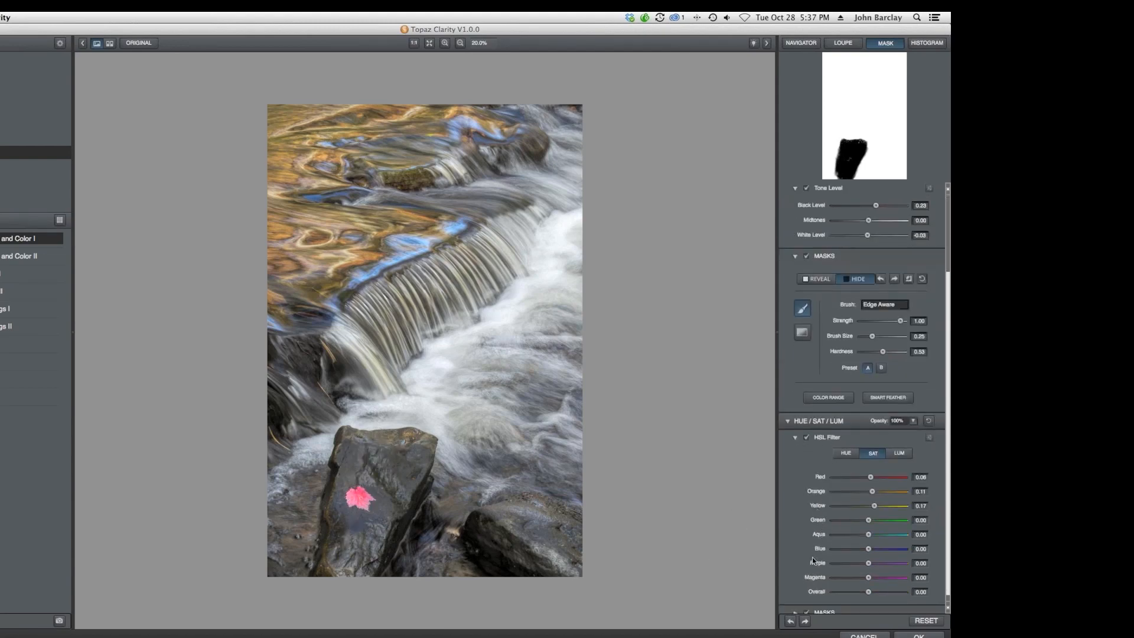
pyautogui.scroll(-1, 798, 591)
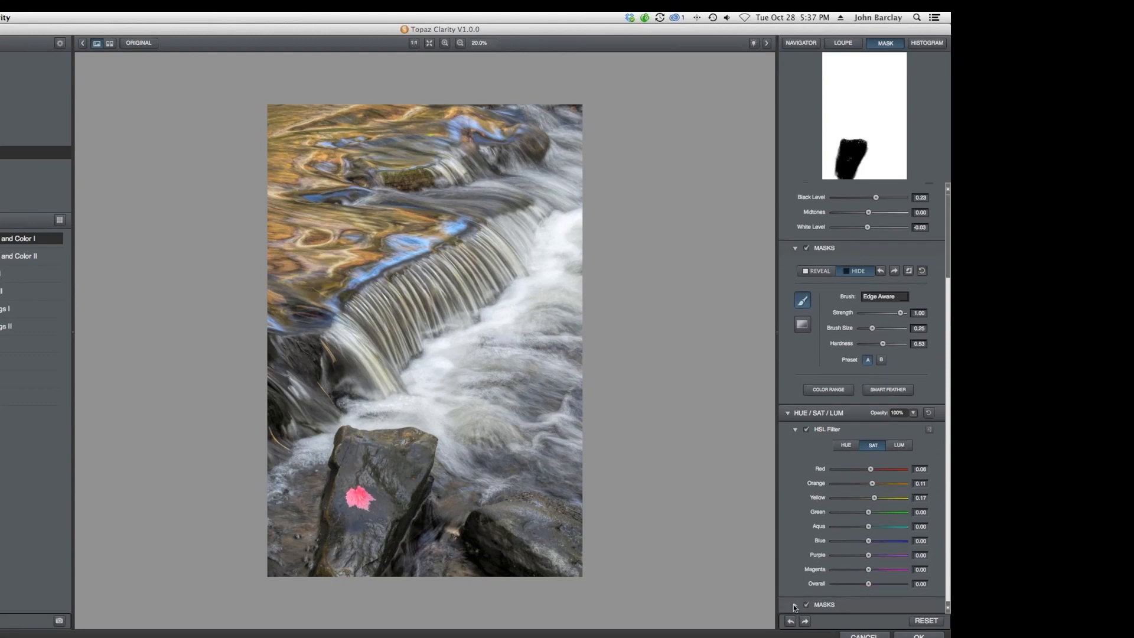
pyautogui.click(794, 604)
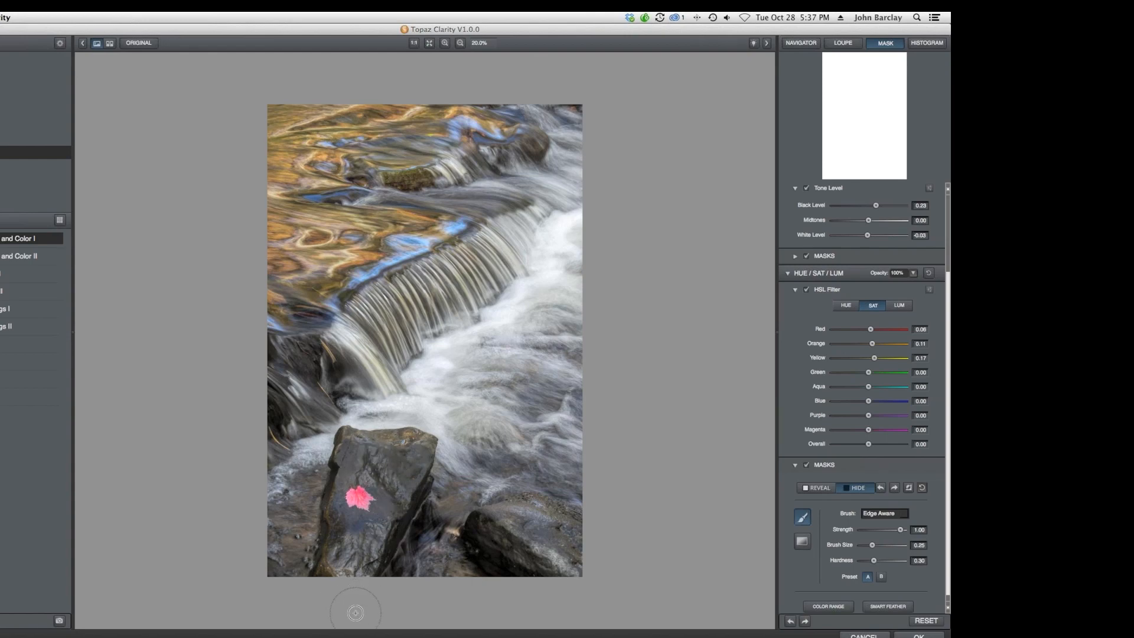
pyautogui.click(933, 635)
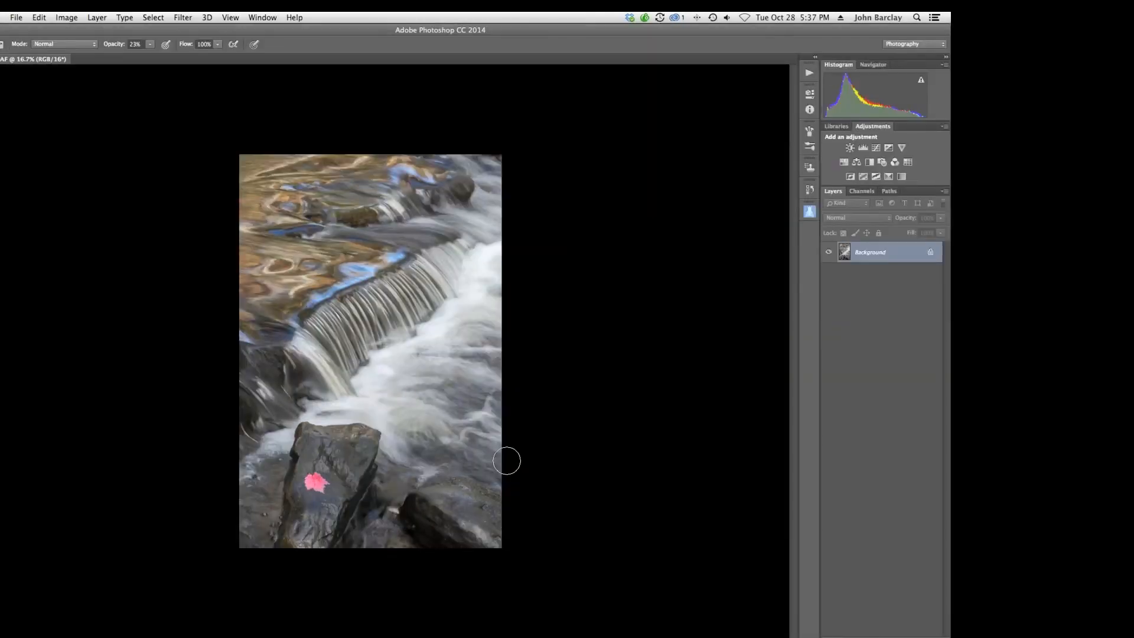
# Close the waterfall document without saving changes.
pyautogui.press('super+w')
pyautogui.click(401, 225)
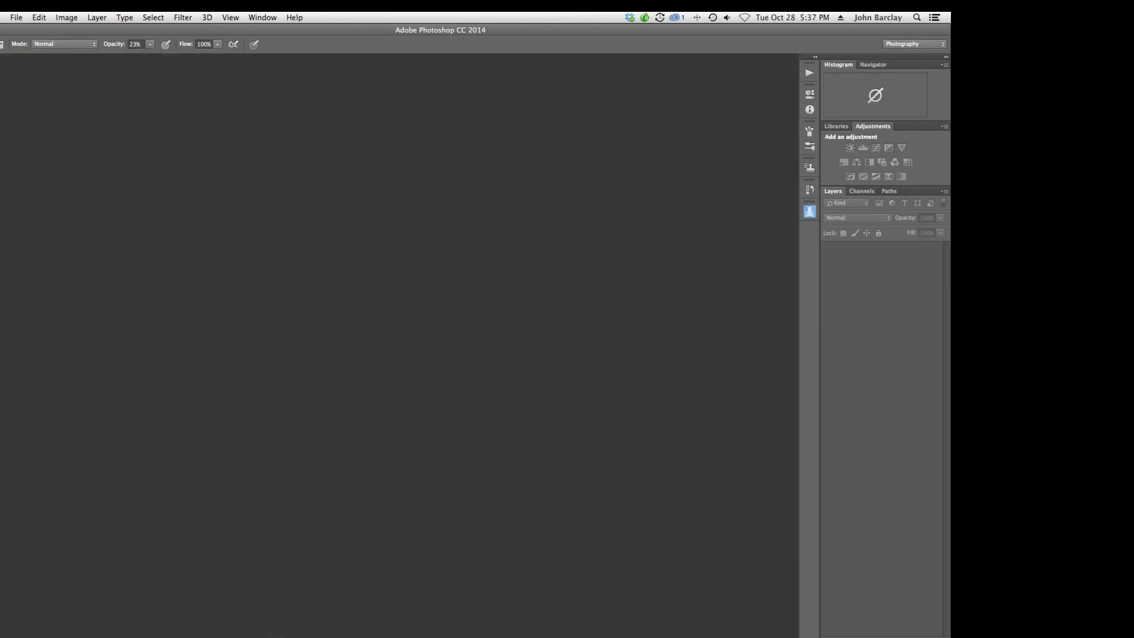
pyautogui.moveTo(285, 631)
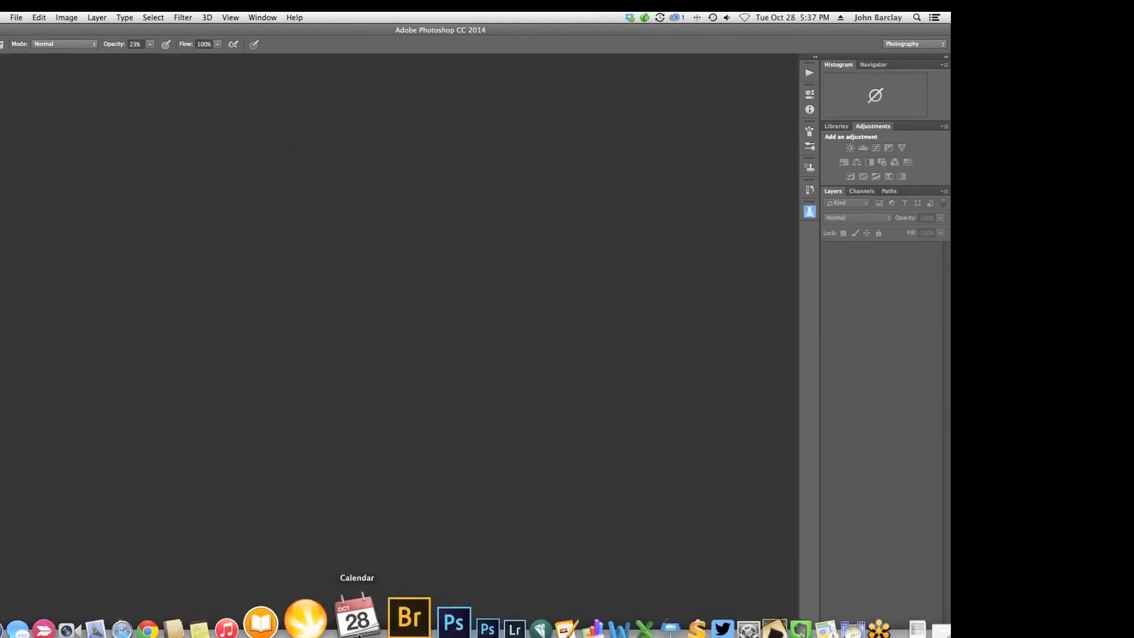
# Switch to Lightroom and open the selected waterfall photo for editing in Adobe Photoshop CC 2014.
pyautogui.click(461, 617)
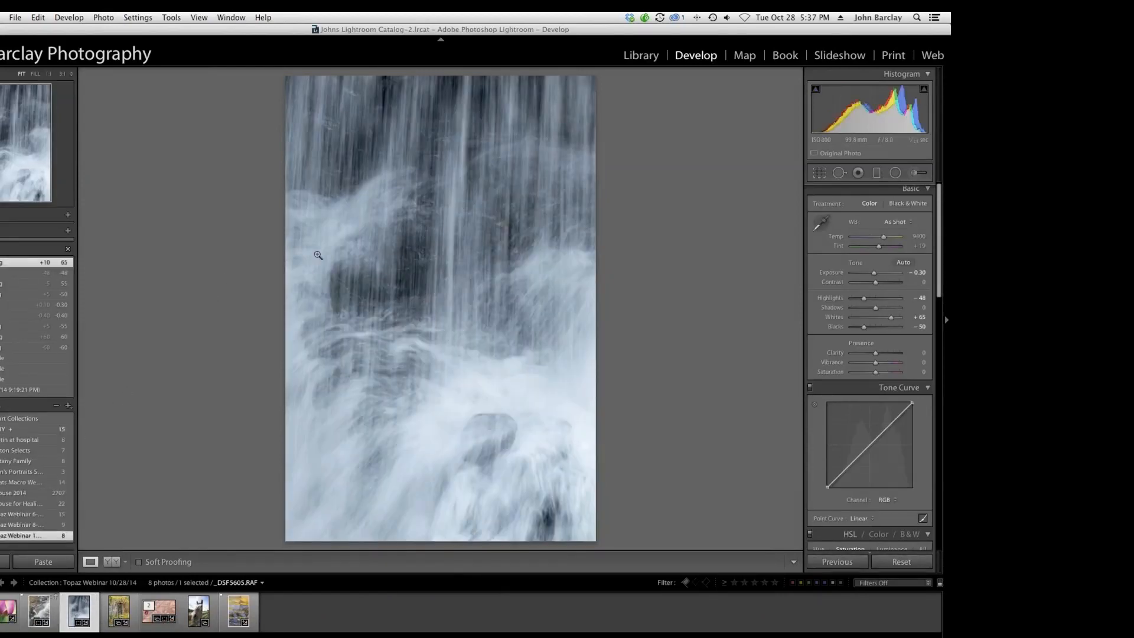
pyautogui.rightClick(379, 242)
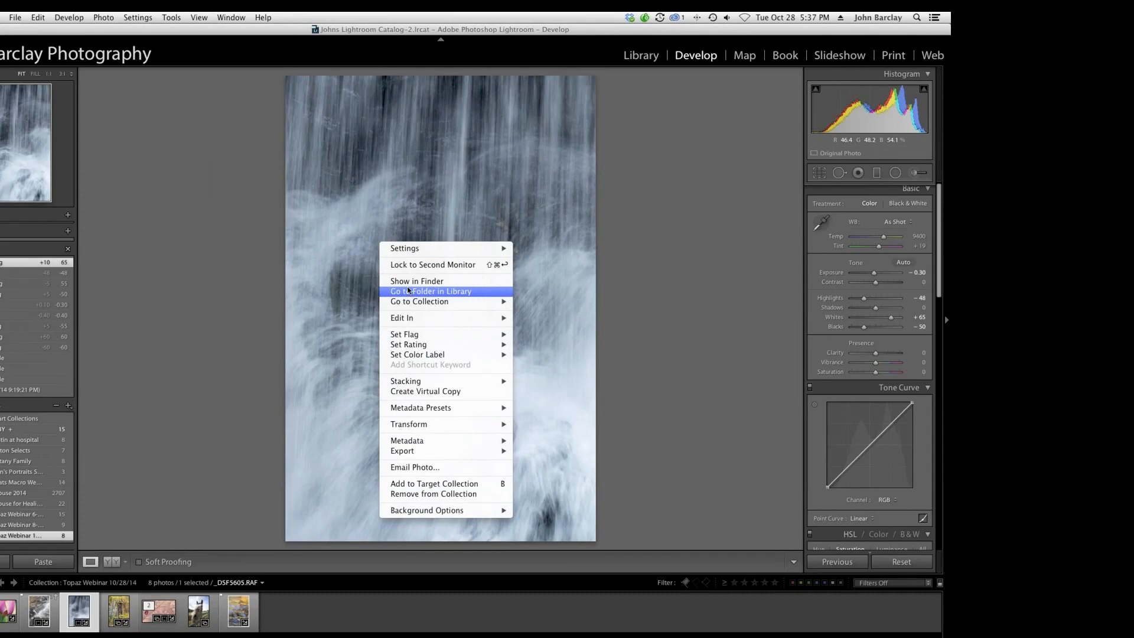
pyautogui.moveTo(413, 319)
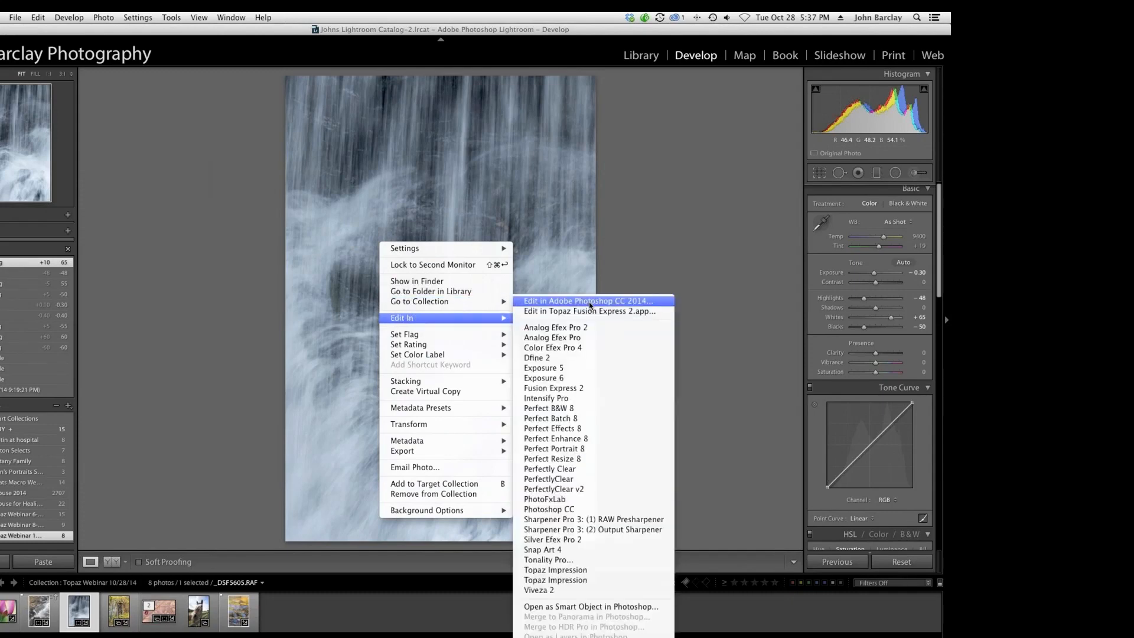
pyautogui.click(589, 305)
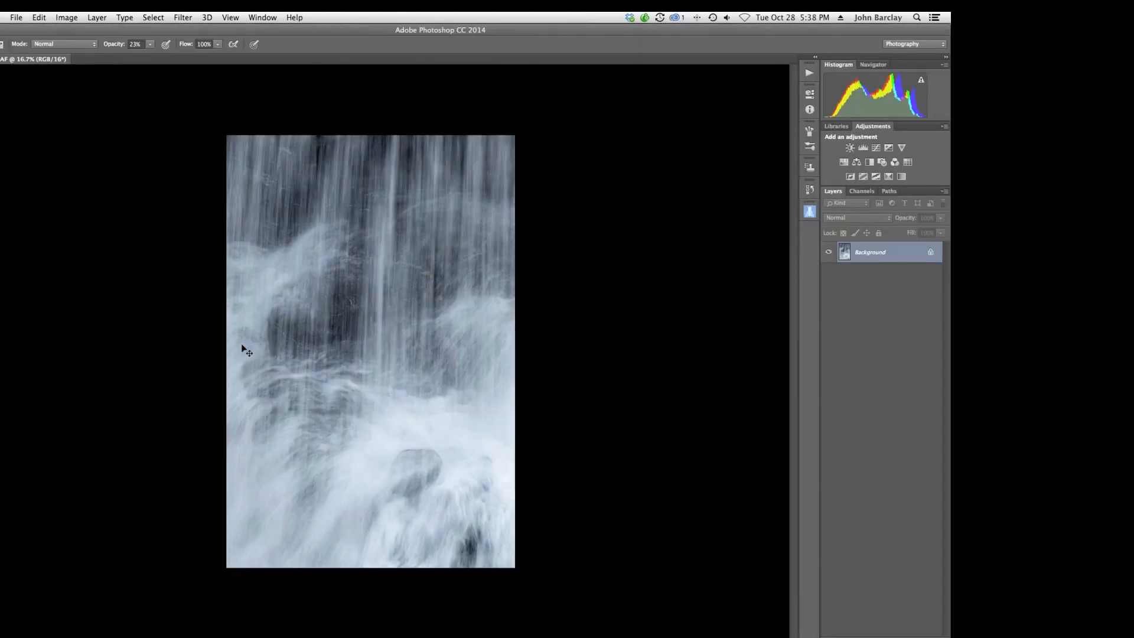
# Duplicate the background layer twice and select the Background copy layer.
pyautogui.press('super+j')
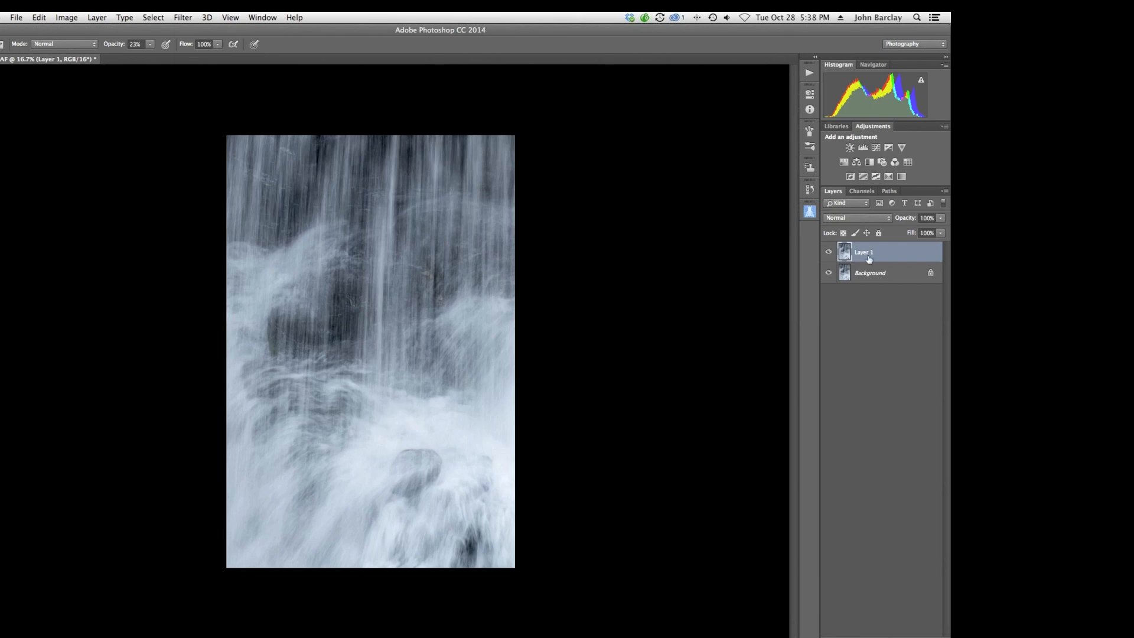
pyautogui.click(884, 270)
pyautogui.press('super+j')
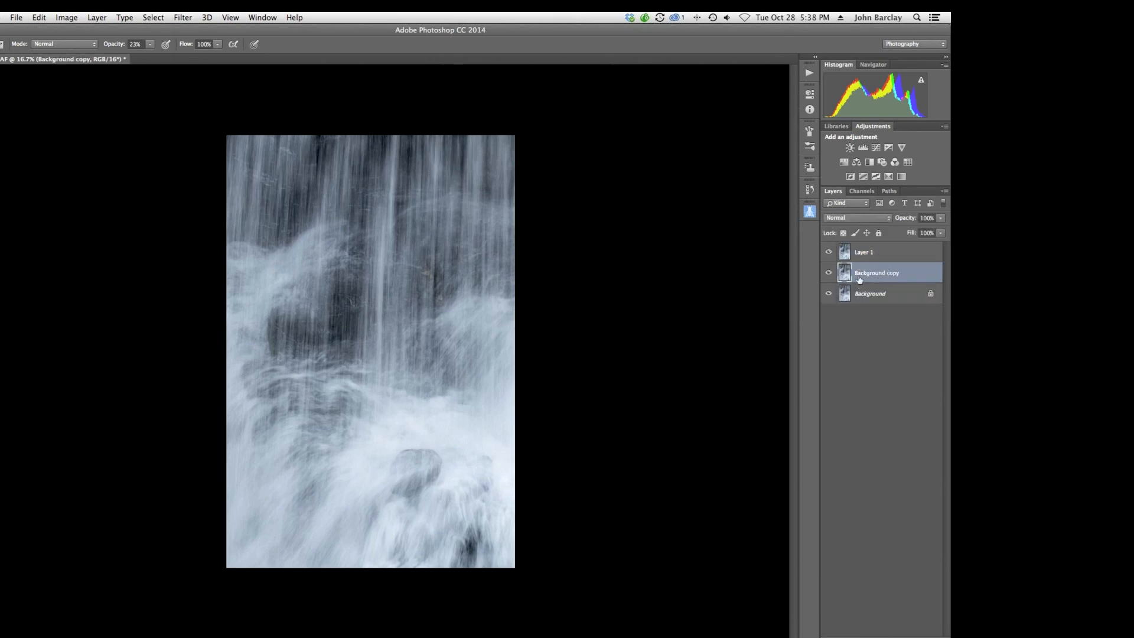
# Open the Topaz Detail 3 filter on the Background copy layer.
pyautogui.click(182, 18)
pyautogui.moveTo(207, 307)
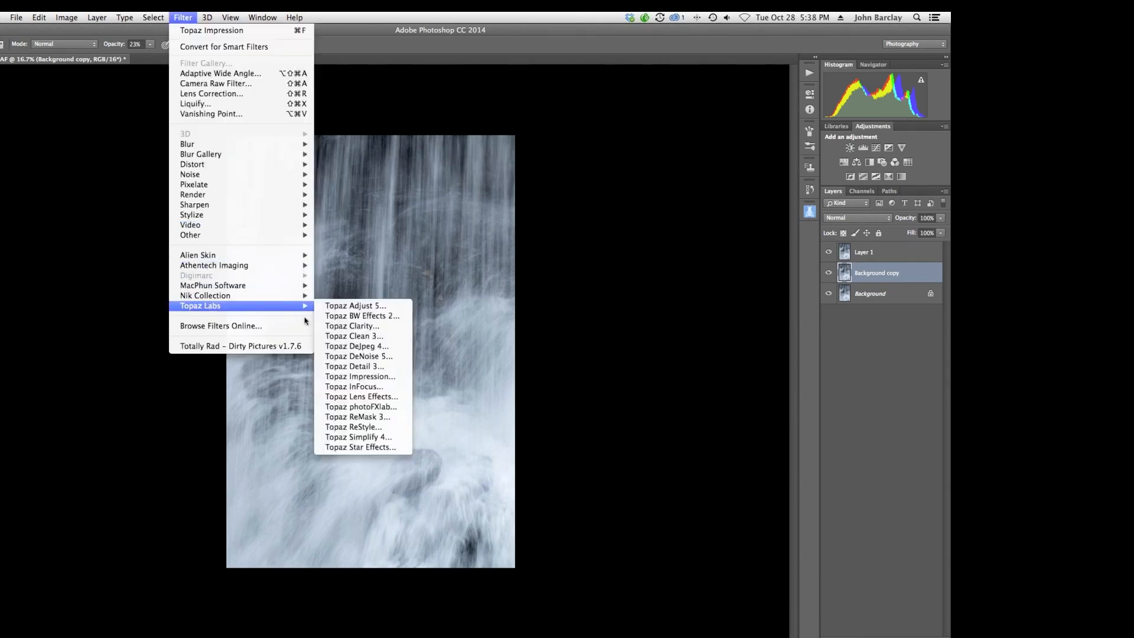
pyautogui.click(356, 367)
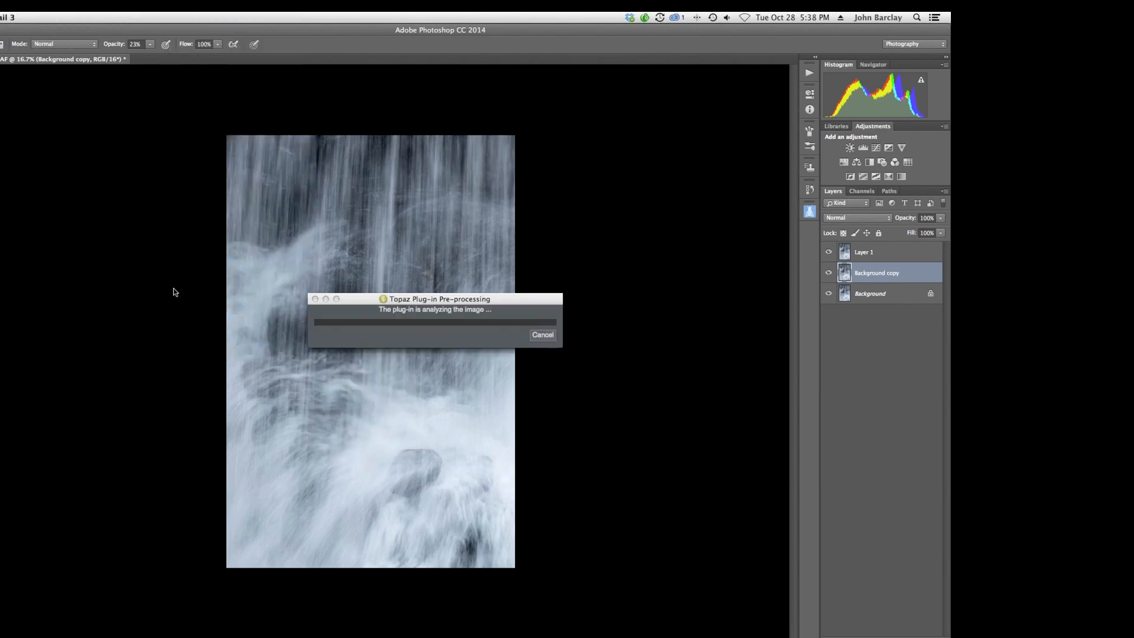
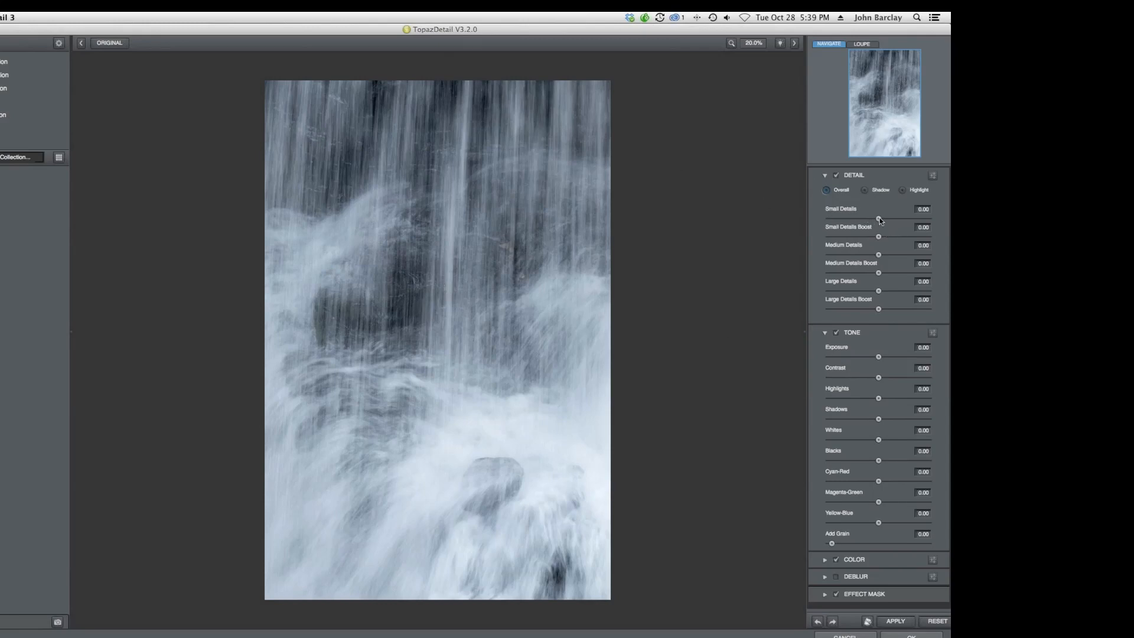
# Boost the small and medium details in Topaz Detail and apply the filter.
pyautogui.moveTo(879, 218); pyautogui.dragTo(892, 255)
pyautogui.click(111, 44)
pyautogui.moveTo(894, 219); pyautogui.dragTo(890, 256)
pyautogui.moveTo(878, 291); pyautogui.dragTo(885, 291)
pyautogui.moveTo(892, 293); pyautogui.dragTo(875, 293)
pyautogui.click(906, 636)
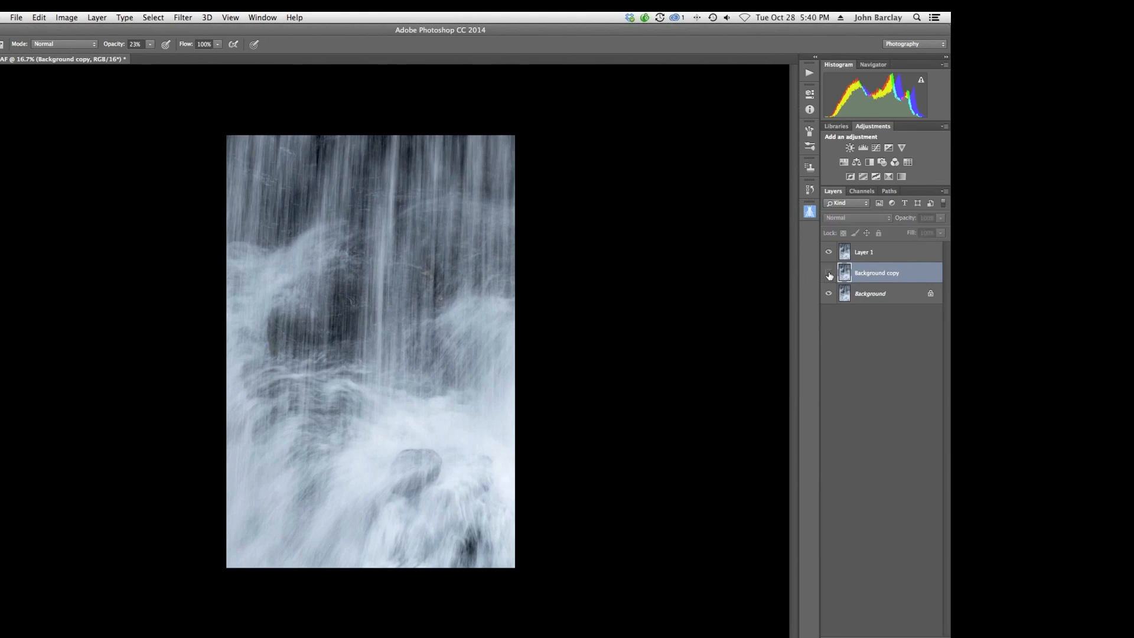
# Toggle the layer visibility to compare the detailed Background copy with the original.
pyautogui.click(828, 253)
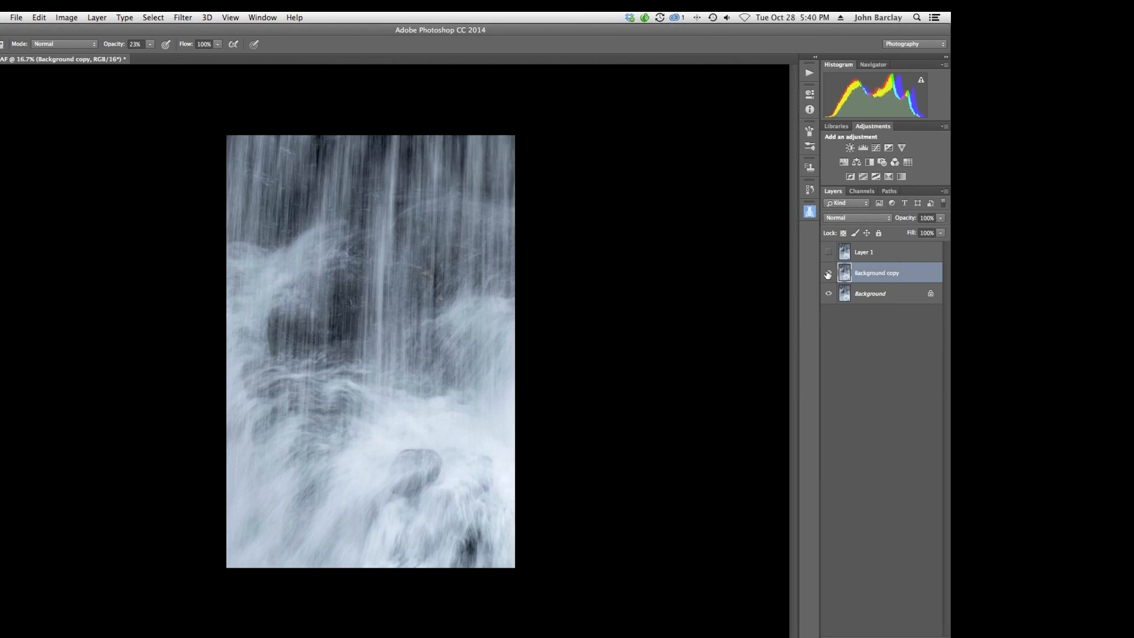
pyautogui.click(828, 273)
pyautogui.click(828, 274)
pyautogui.click(828, 274)
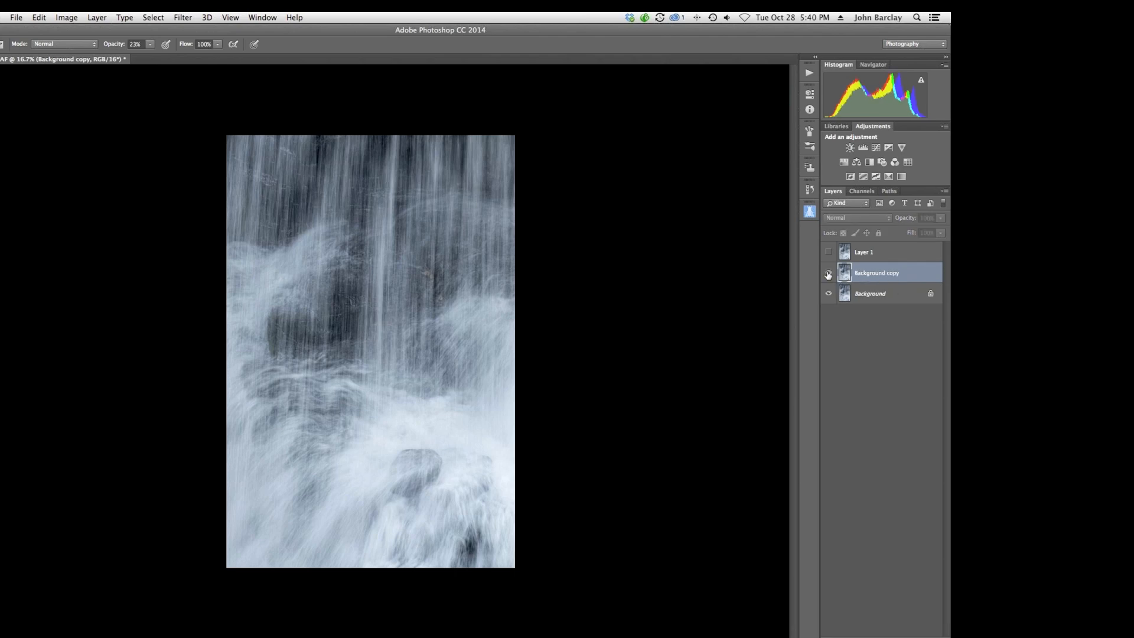
pyautogui.click(828, 274)
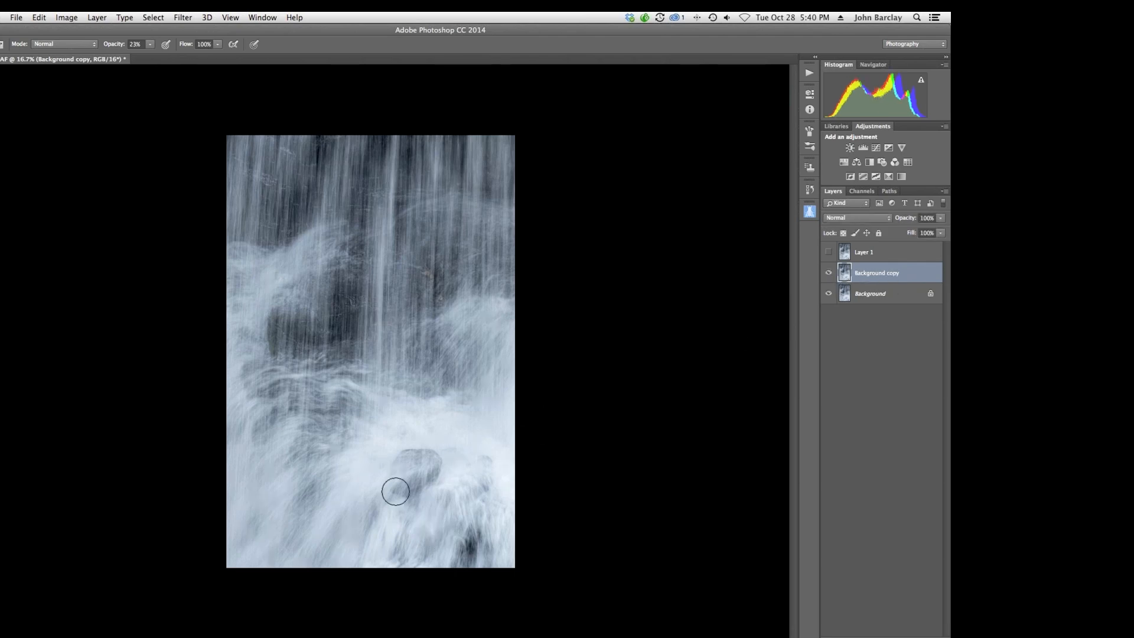
pyautogui.click(828, 275)
pyautogui.click(828, 274)
# Select and show Layer 1 with the Background copy hidden, and open the Topaz Clarity filter on it.
pyautogui.click(858, 254)
pyautogui.click(829, 273)
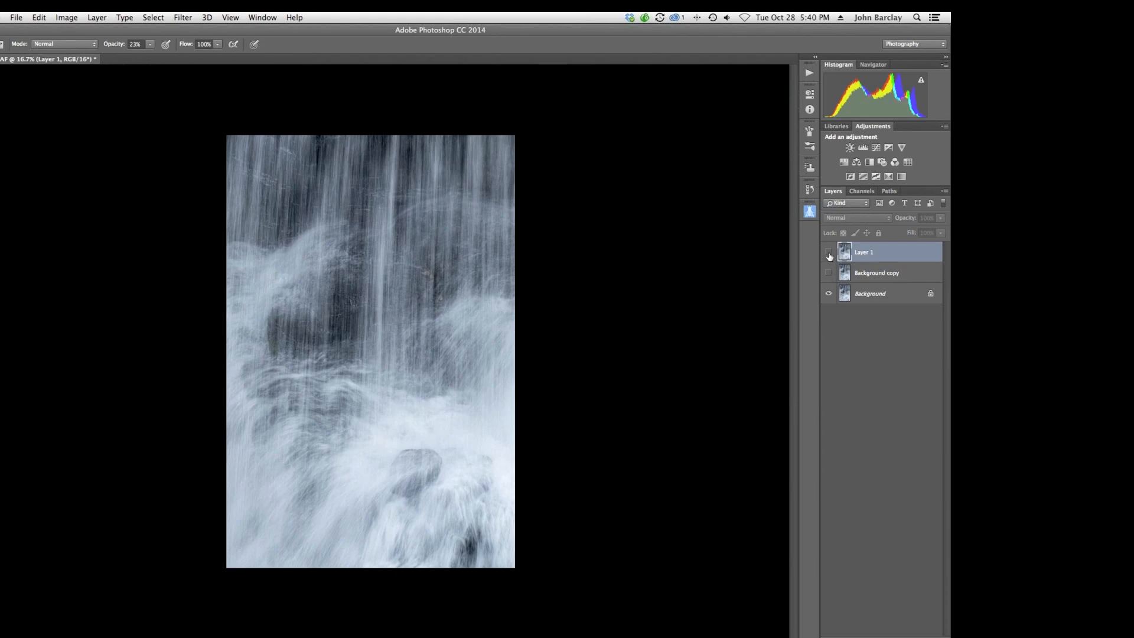
pyautogui.click(828, 252)
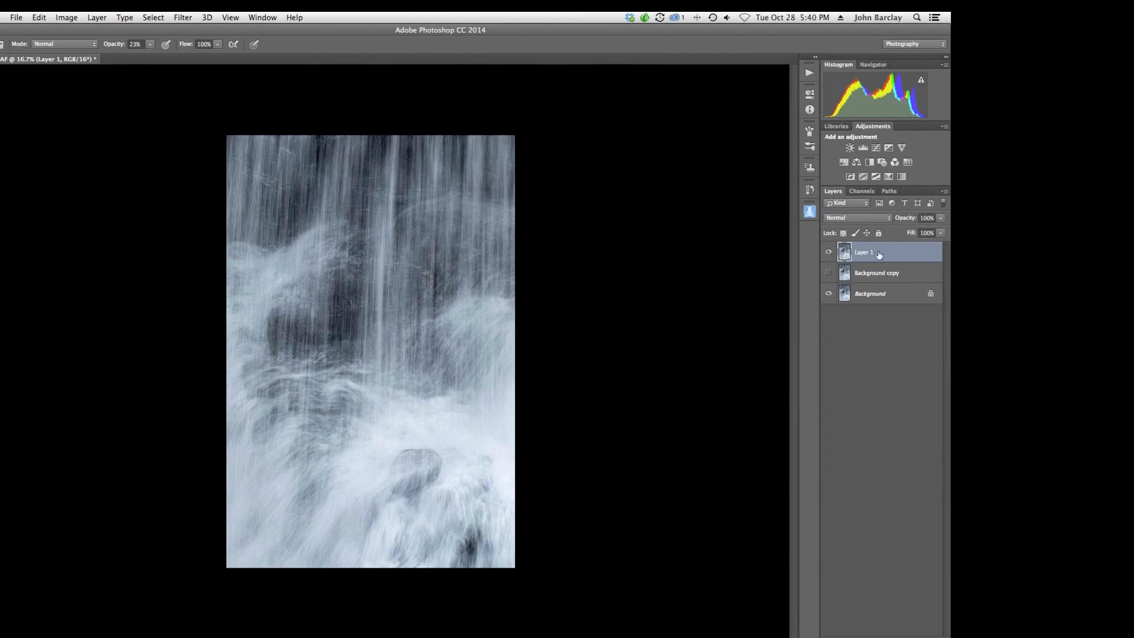
pyautogui.click(181, 18)
pyautogui.moveTo(236, 306)
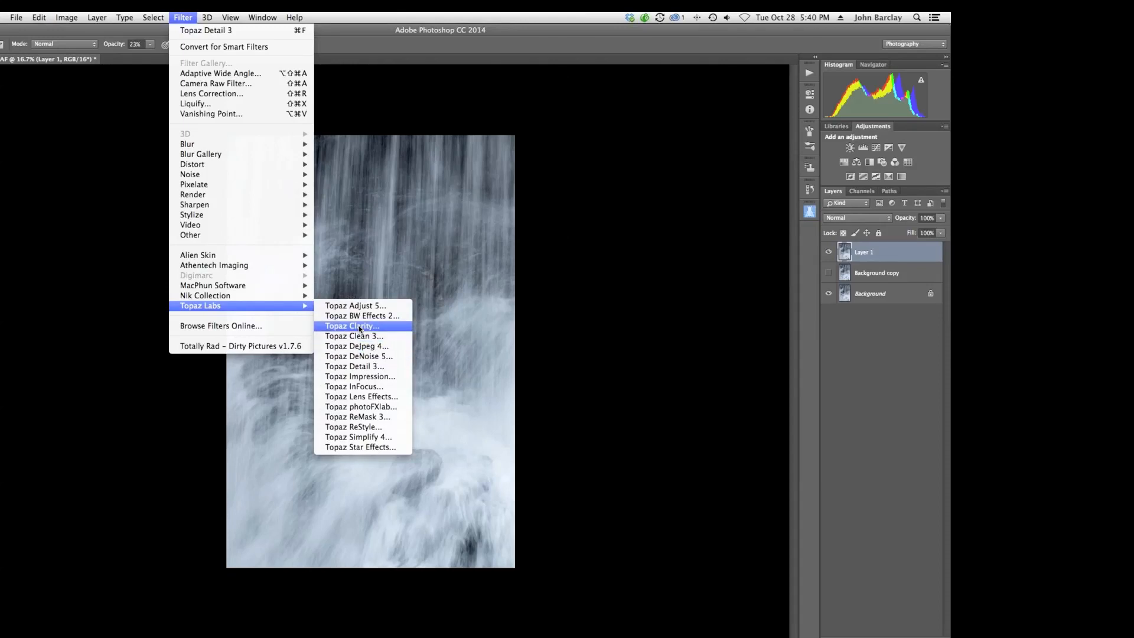
pyautogui.click(359, 328)
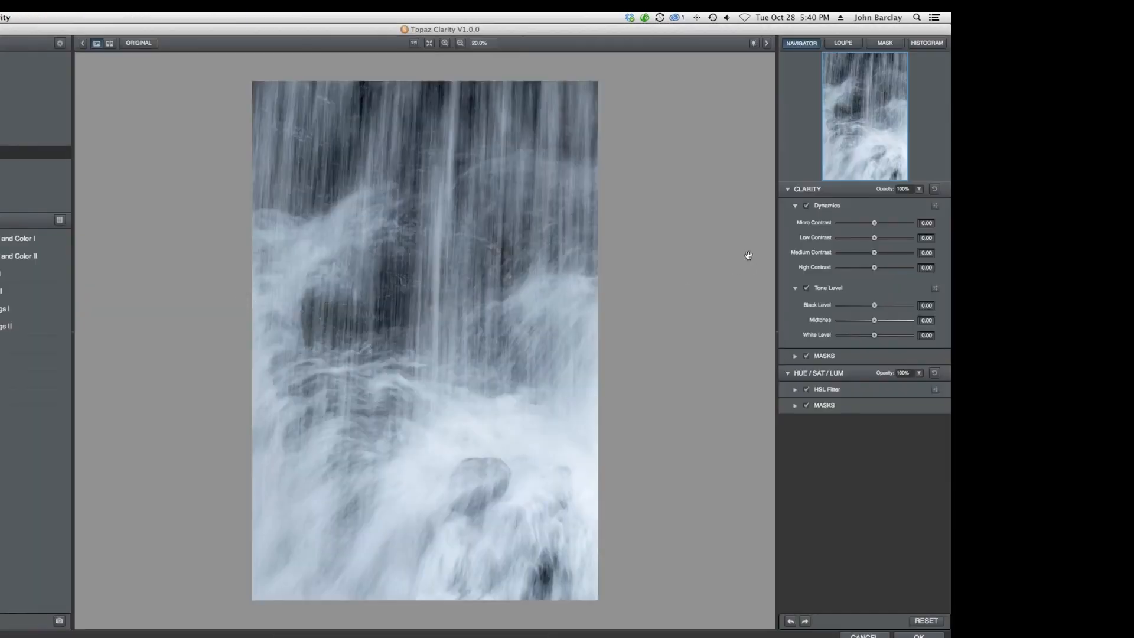
# Set Micro Contrast to 0.34, Low Contrast 0.22, Medium and High Contrast -0.14, and raise the Black Level slightly.
pyautogui.moveTo(874, 224); pyautogui.dragTo(870, 269)
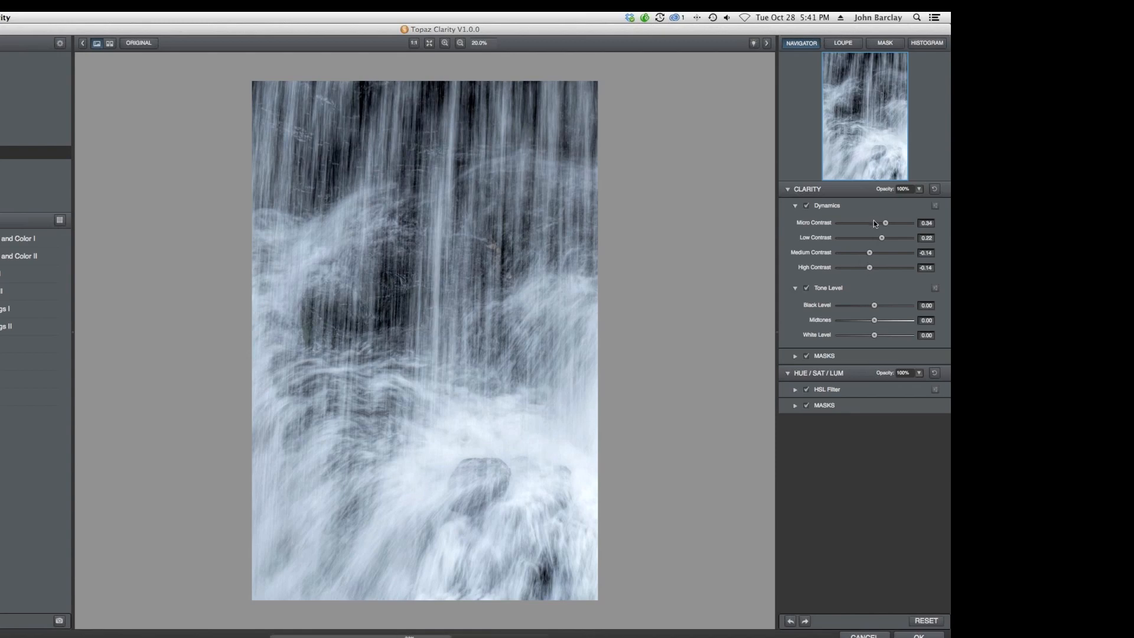
pyautogui.click(923, 44)
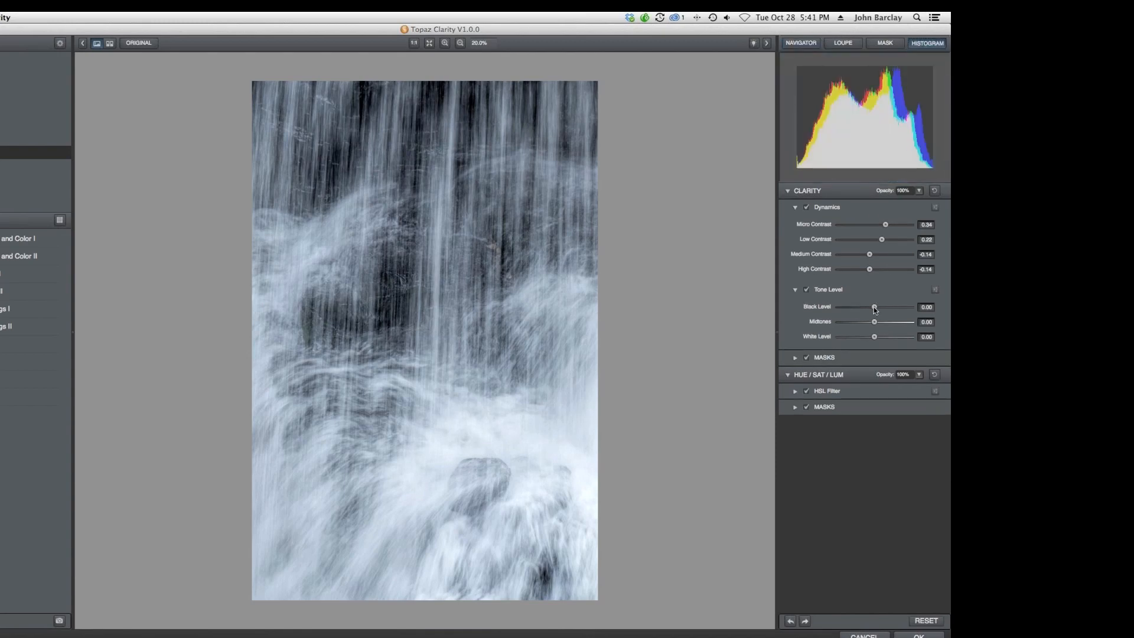
pyautogui.moveTo(874, 306); pyautogui.dragTo(881, 309)
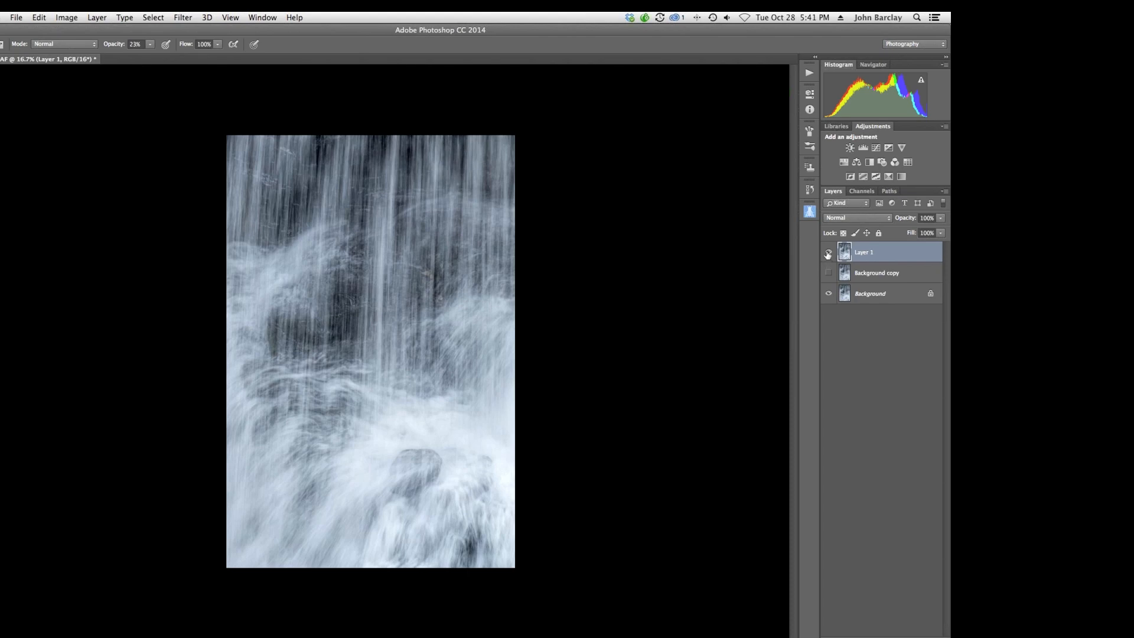
# Zoom in and toggle Layer 1 and Background copy visibility to compare the Clarity and Detail results.
pyautogui.press('super+equal')
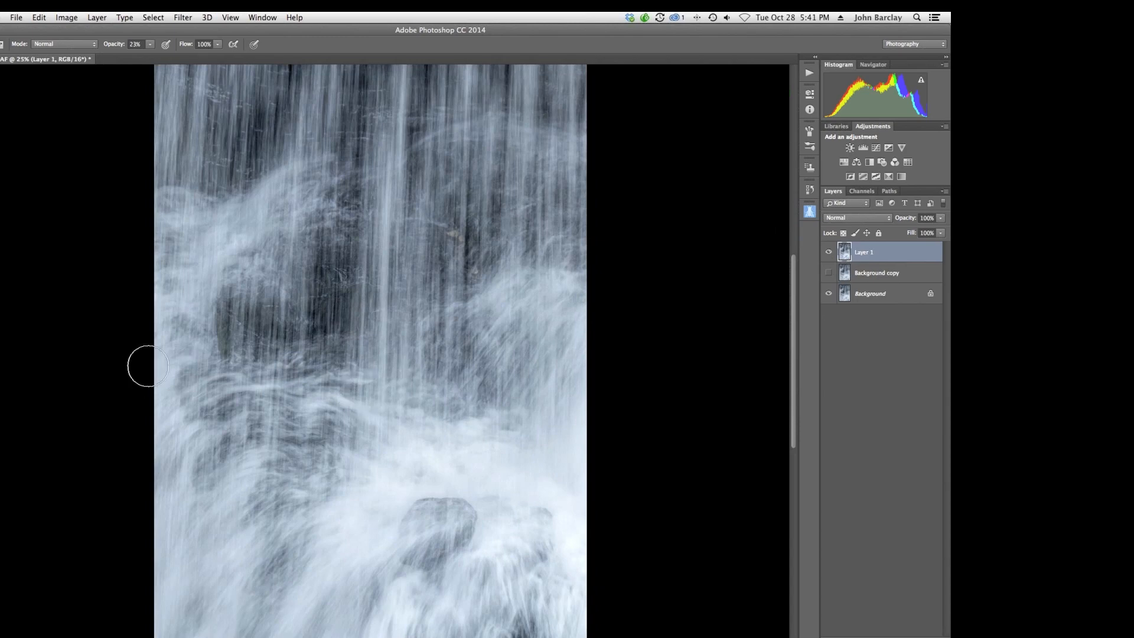
pyautogui.click(0, 288)
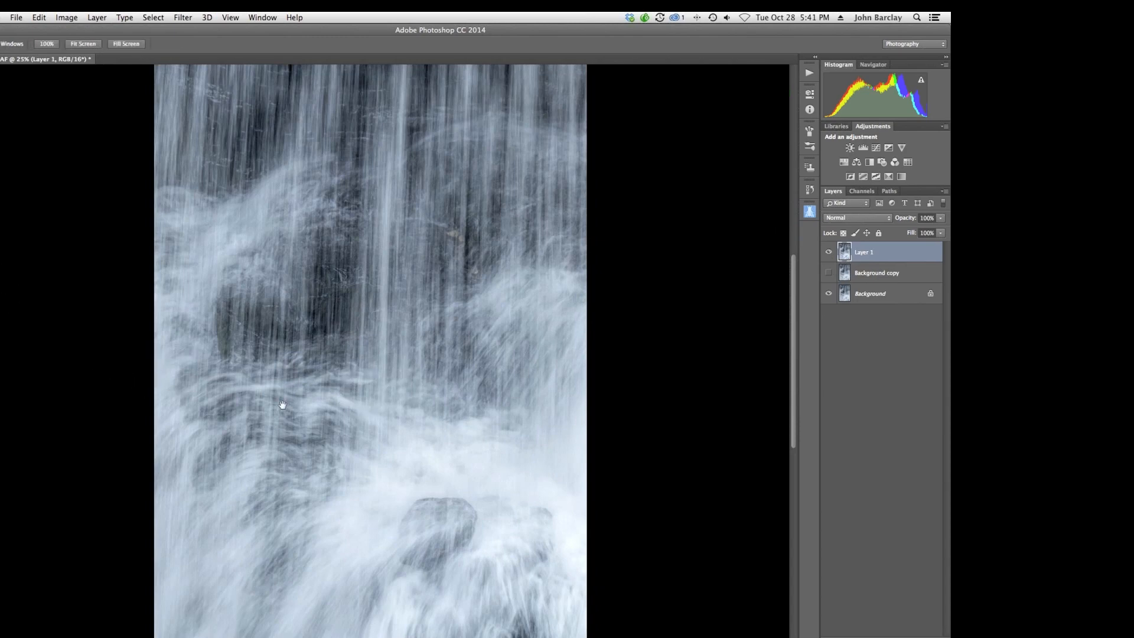
pyautogui.moveTo(283, 406); pyautogui.dragTo(283, 275)
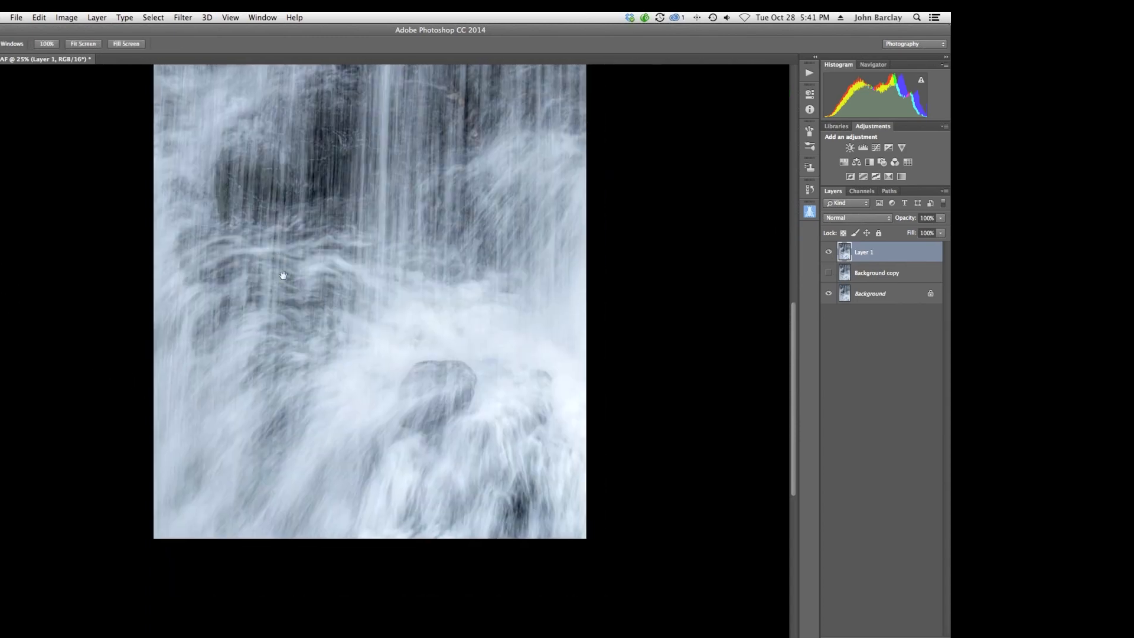
pyautogui.click(829, 254)
pyautogui.click(829, 254)
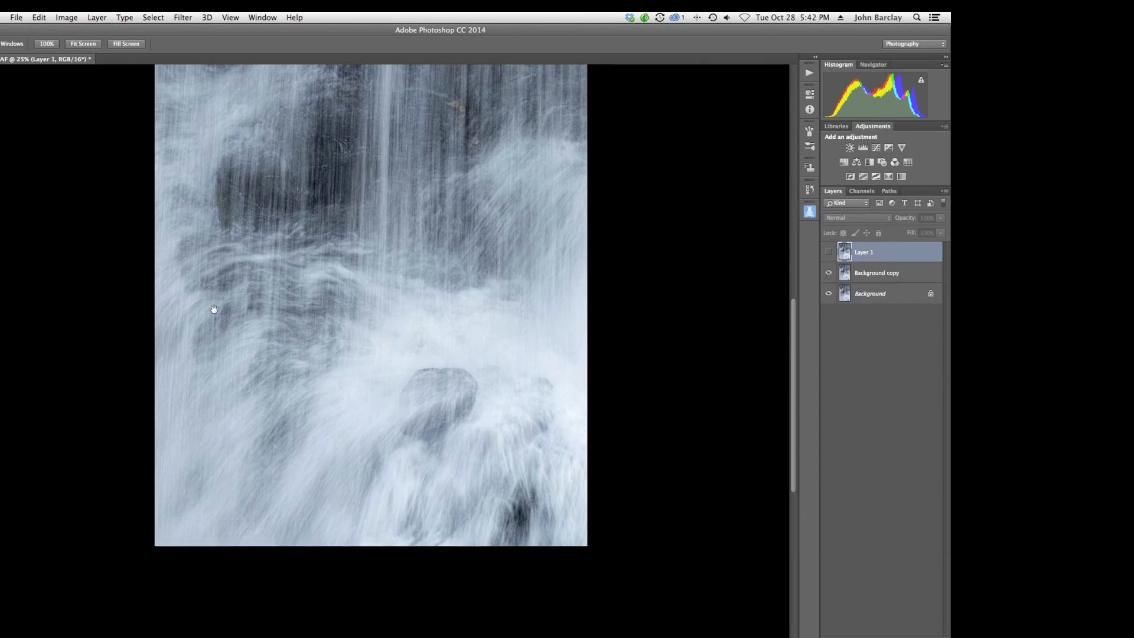
pyautogui.click(829, 273)
pyautogui.click(829, 253)
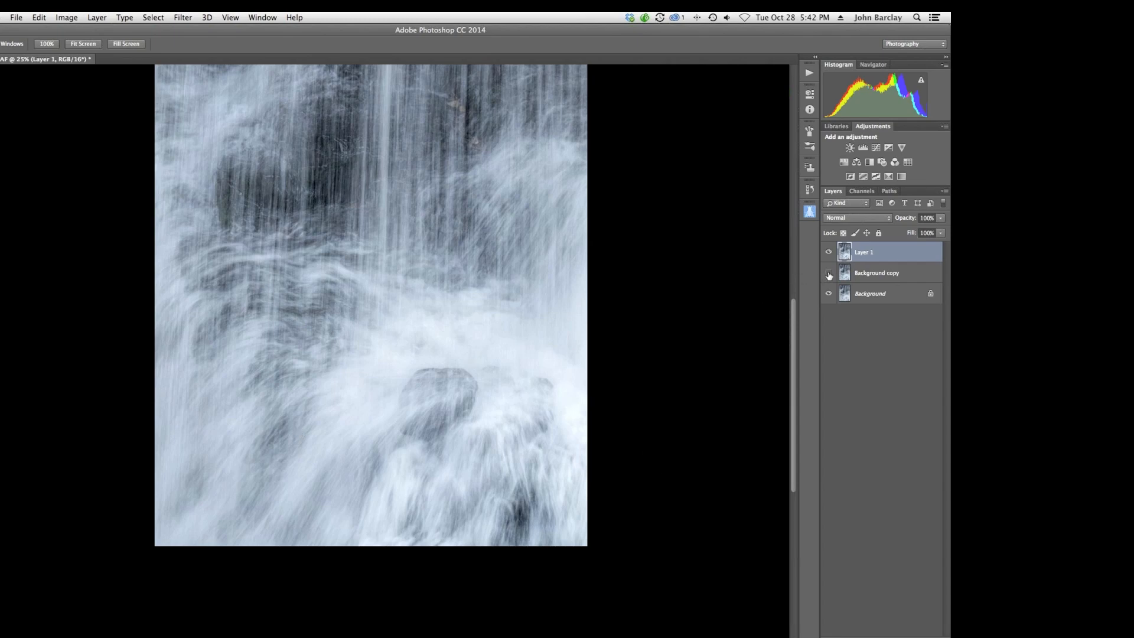
pyautogui.click(829, 252)
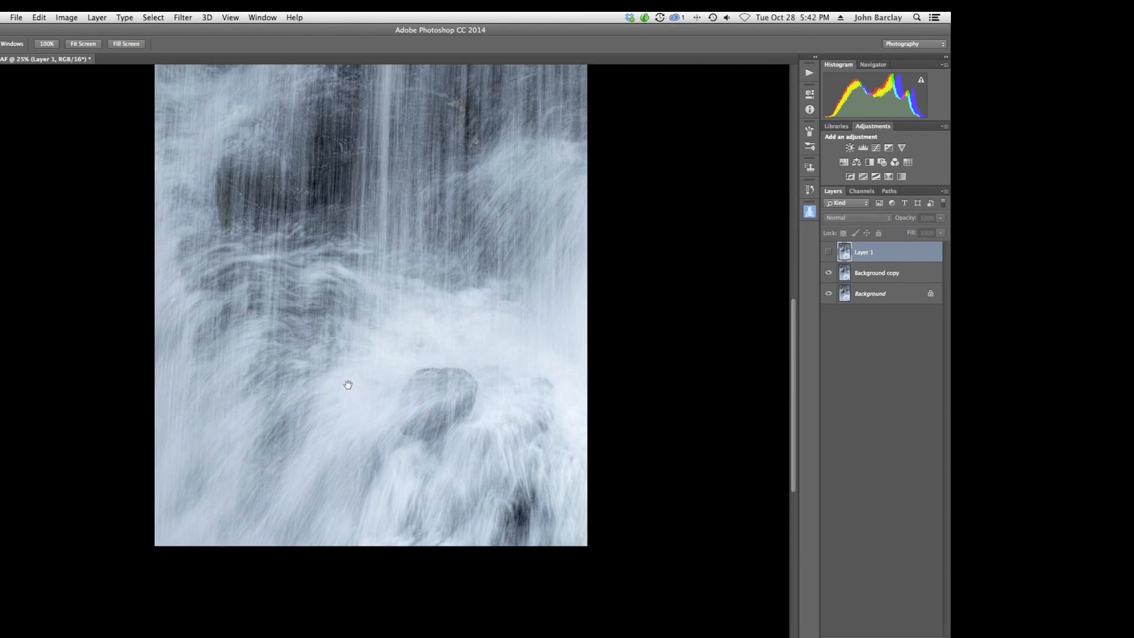
# Close the waterfall document without saving changes.
pyautogui.press('super+w')
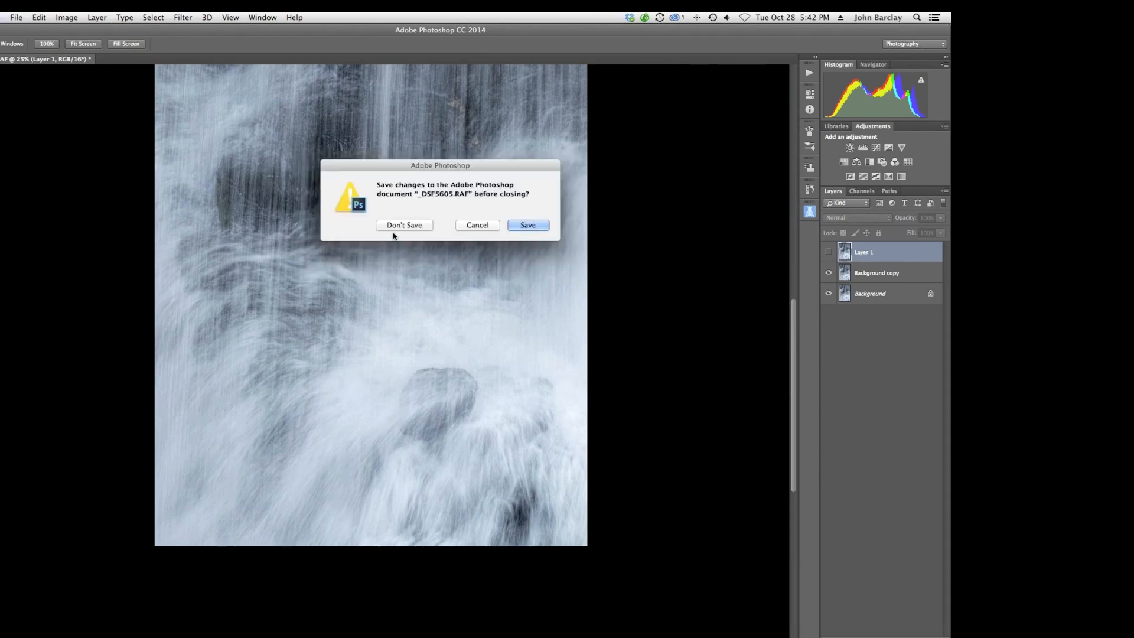
pyautogui.click(389, 224)
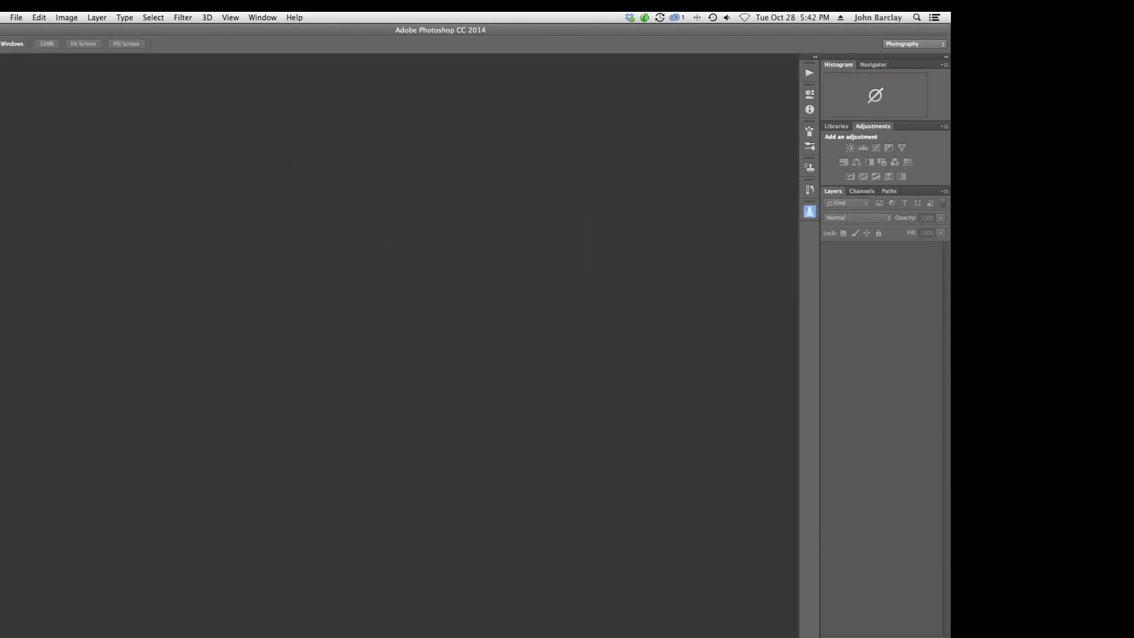
# Switch to Lightroom and select the gas pump photo in the filmstrip.
pyautogui.moveTo(313, 635)
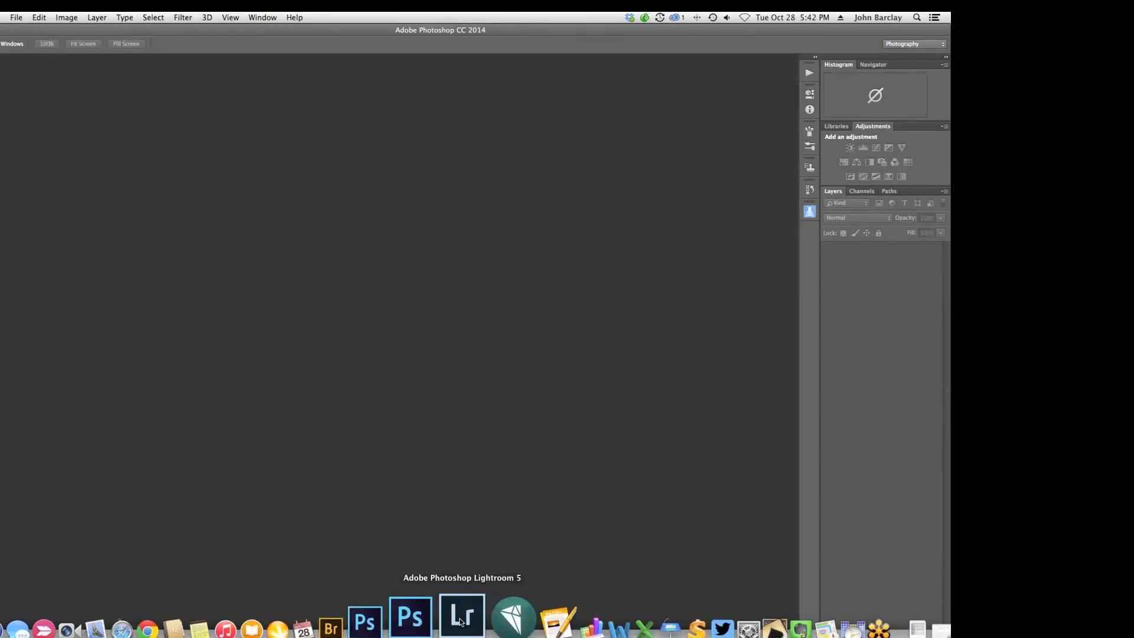
pyautogui.click(460, 618)
pyautogui.click(117, 612)
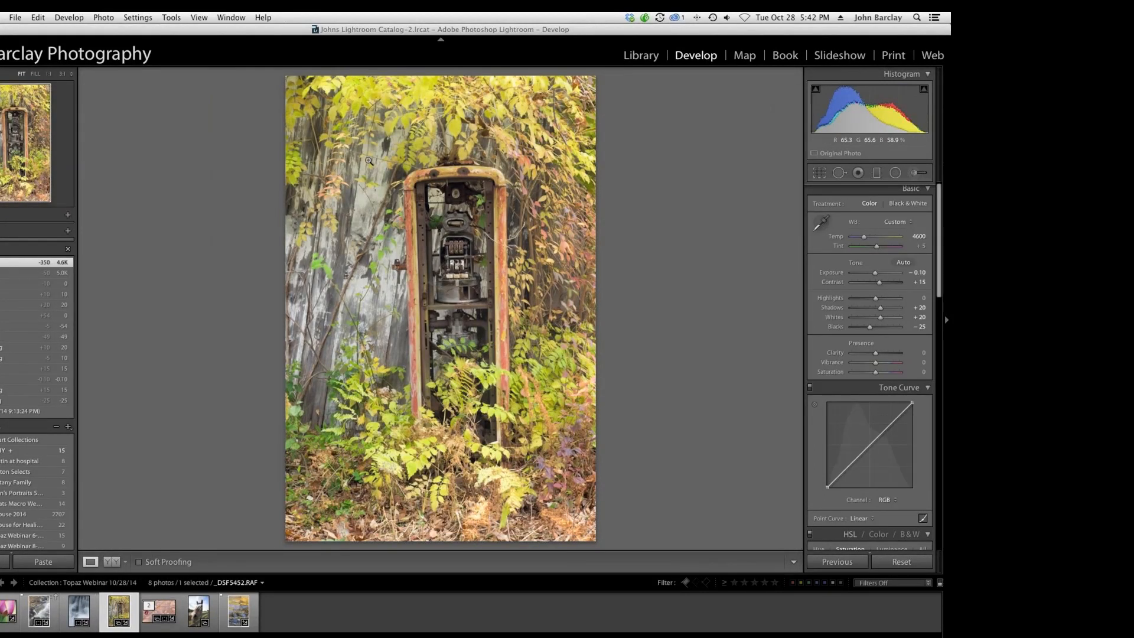
# Send the gas pump photo to Fusion Express 2 and run Topaz BW Effects 2 on it.
pyautogui.rightClick(368, 162)
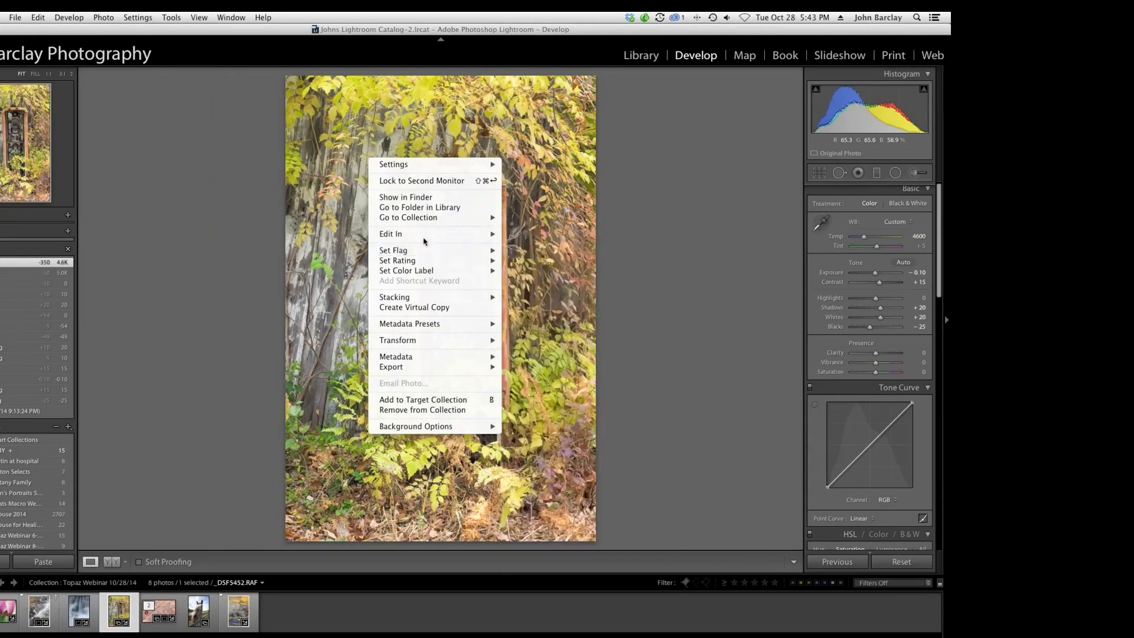
pyautogui.moveTo(424, 236)
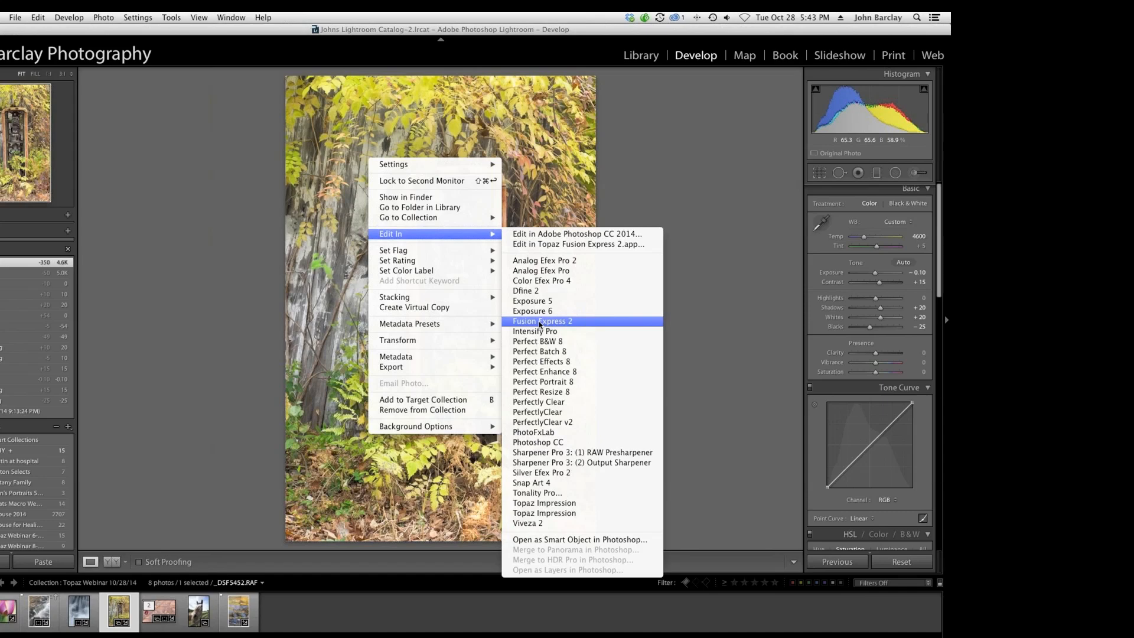
pyautogui.click(539, 322)
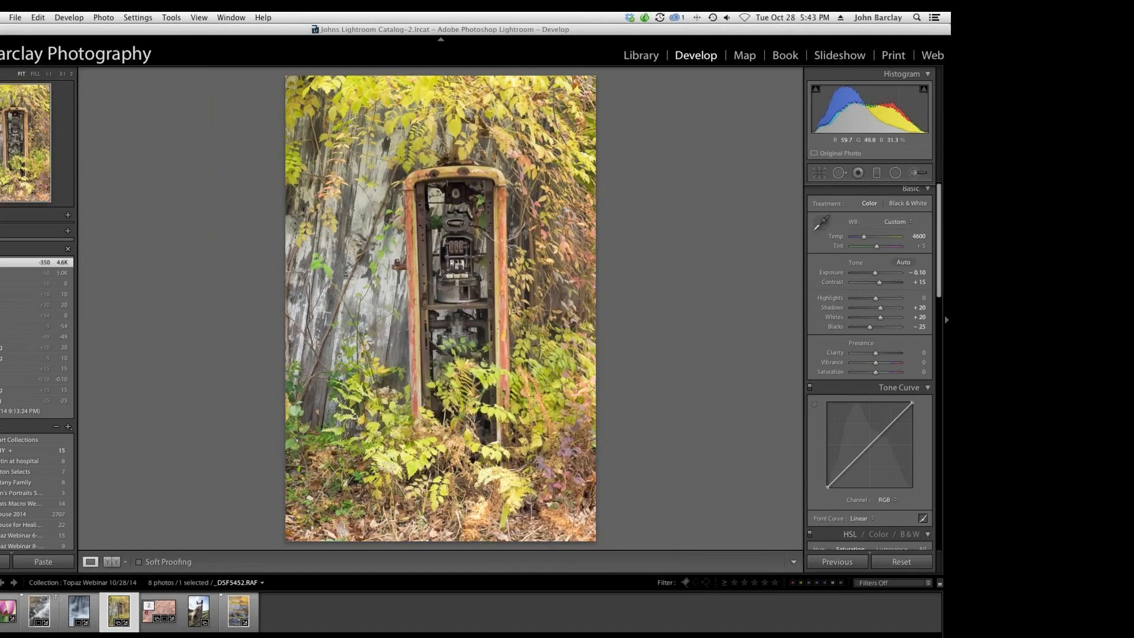
pyautogui.click(516, 357)
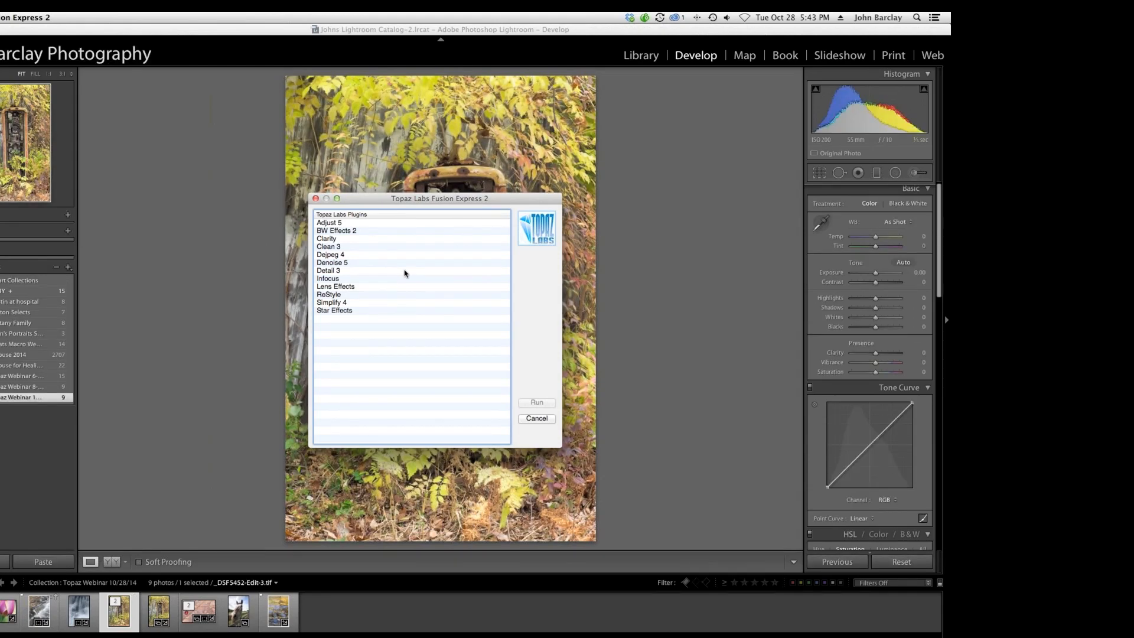
pyautogui.click(331, 231)
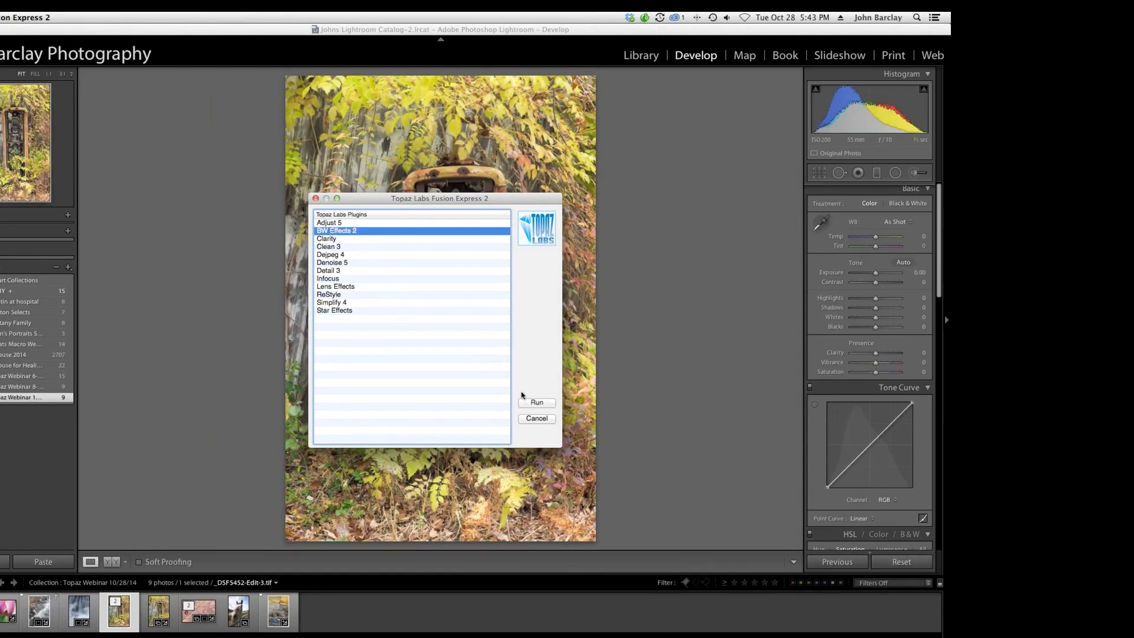
pyautogui.click(535, 403)
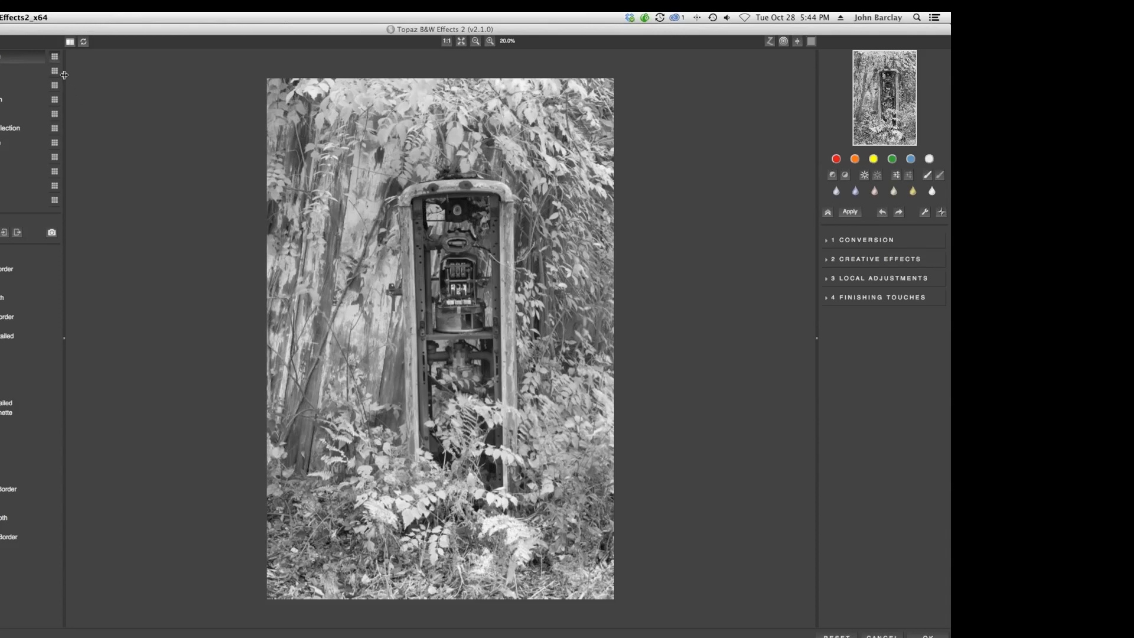
# Browse the Traditional Collection presets and apply High Contrast II.
pyautogui.click(55, 58)
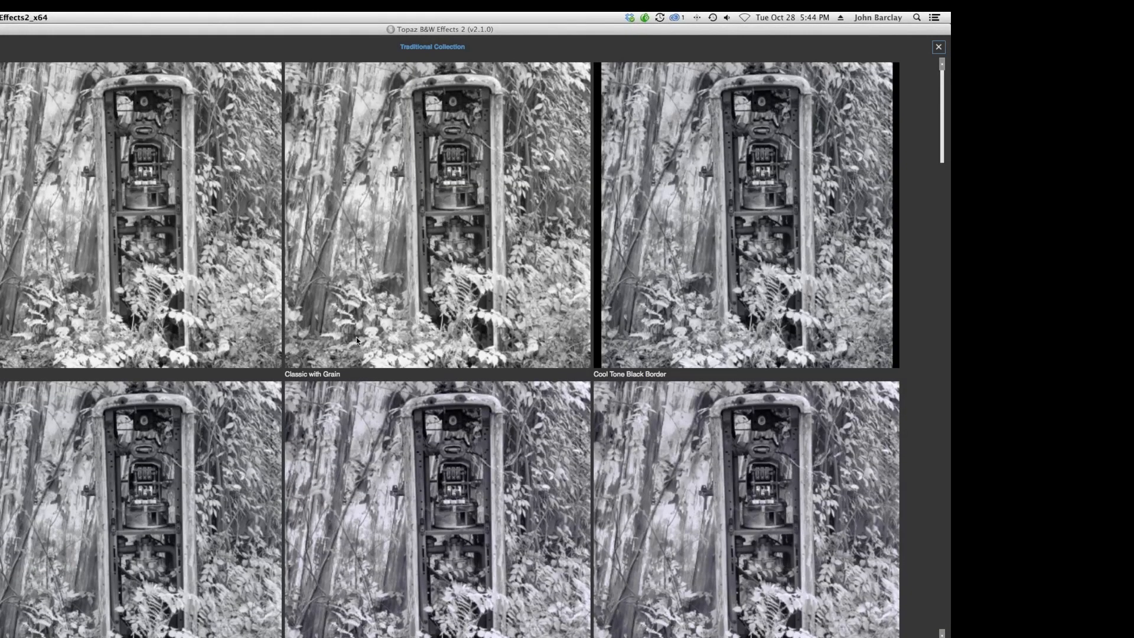
pyautogui.scroll(-5, 356, 340)
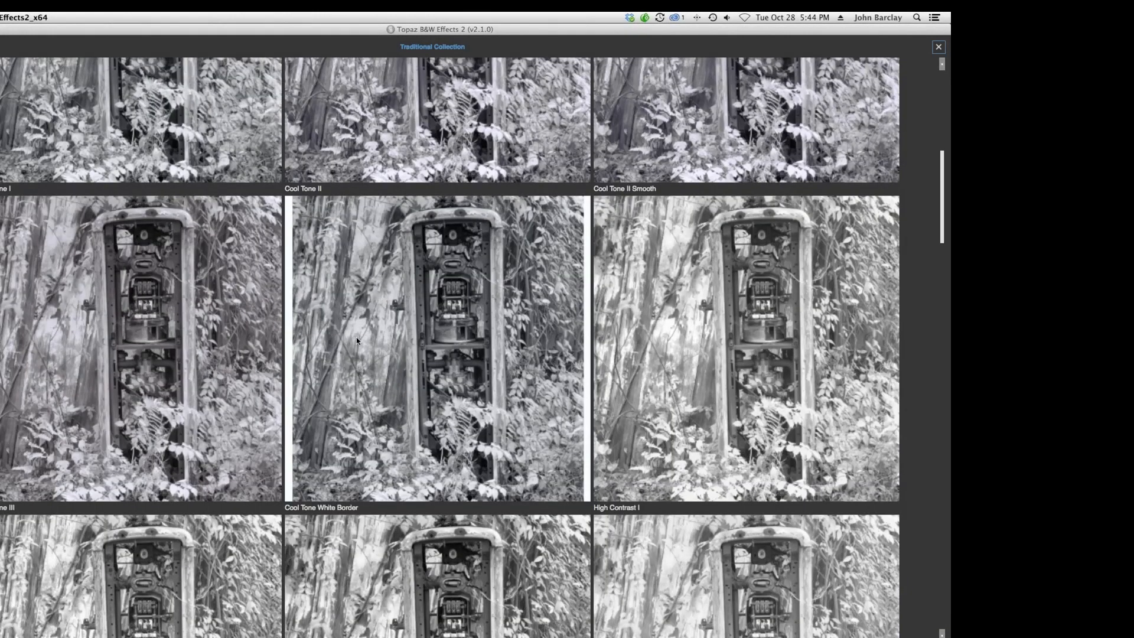
pyautogui.scroll(-3, 357, 337)
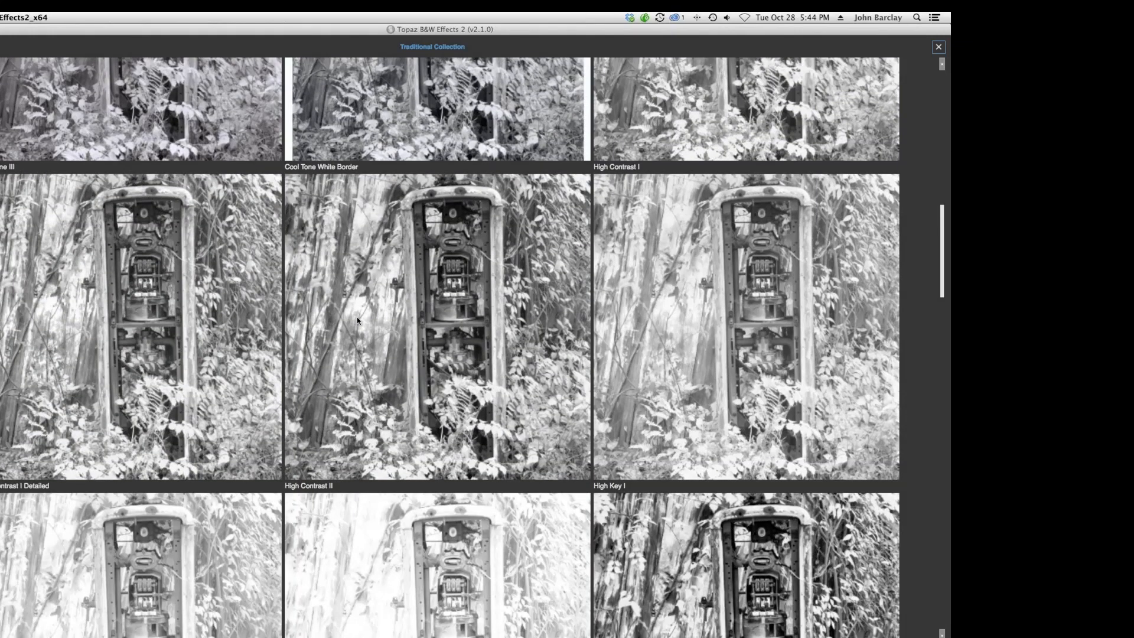
pyautogui.click(357, 321)
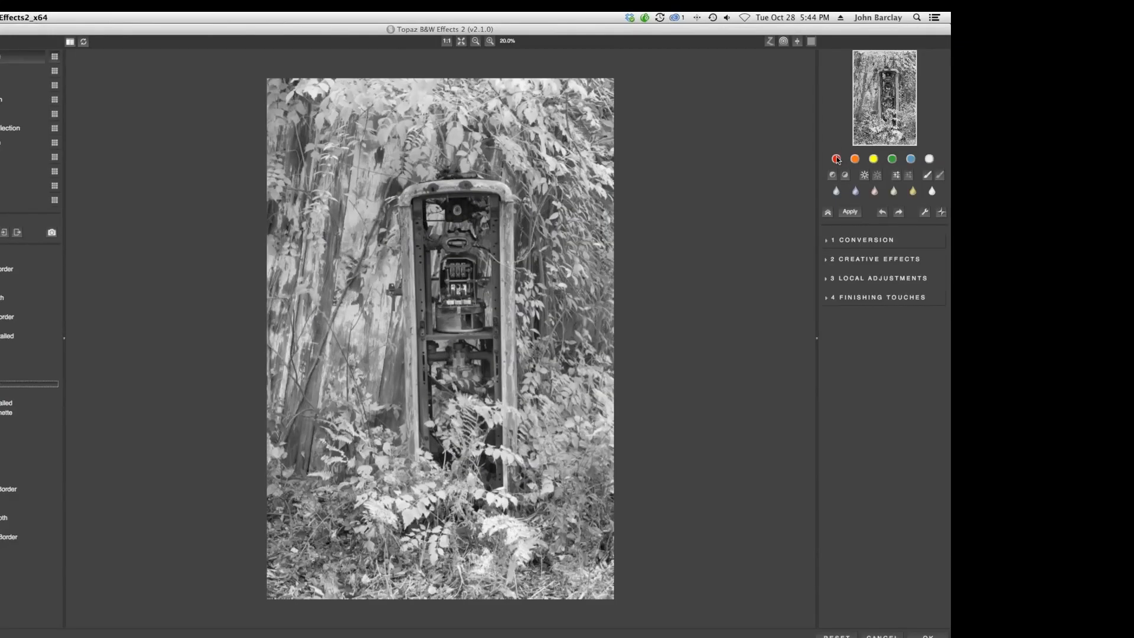
# Apply a green color filter in Conversion, setting Hue to 110 and Strength to 0.74.
pyautogui.click(850, 160)
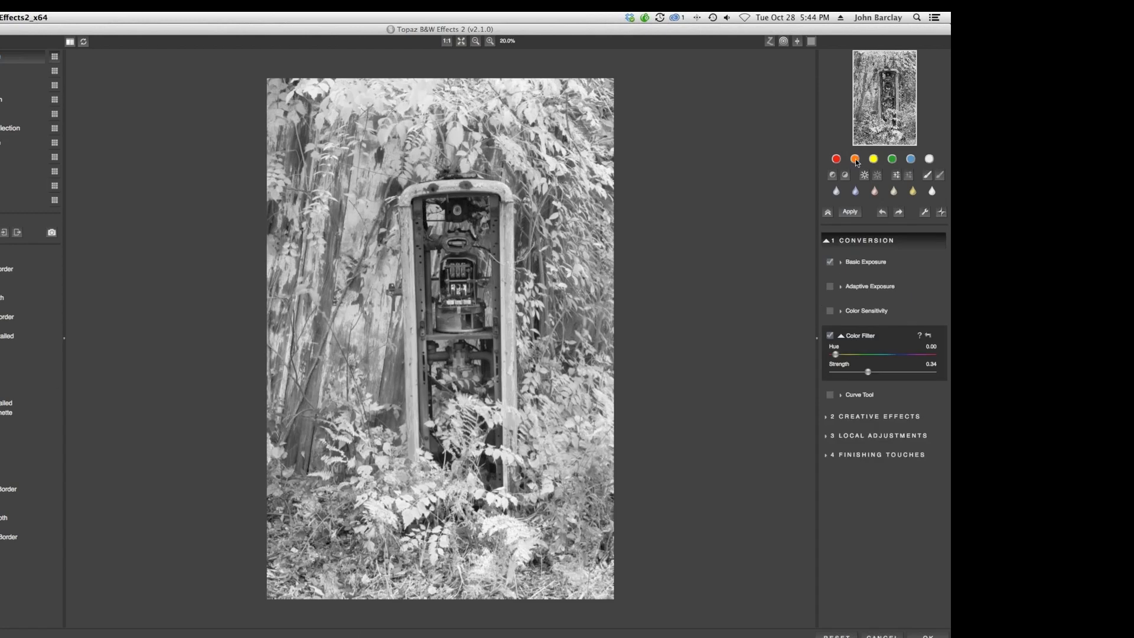
pyautogui.click(876, 161)
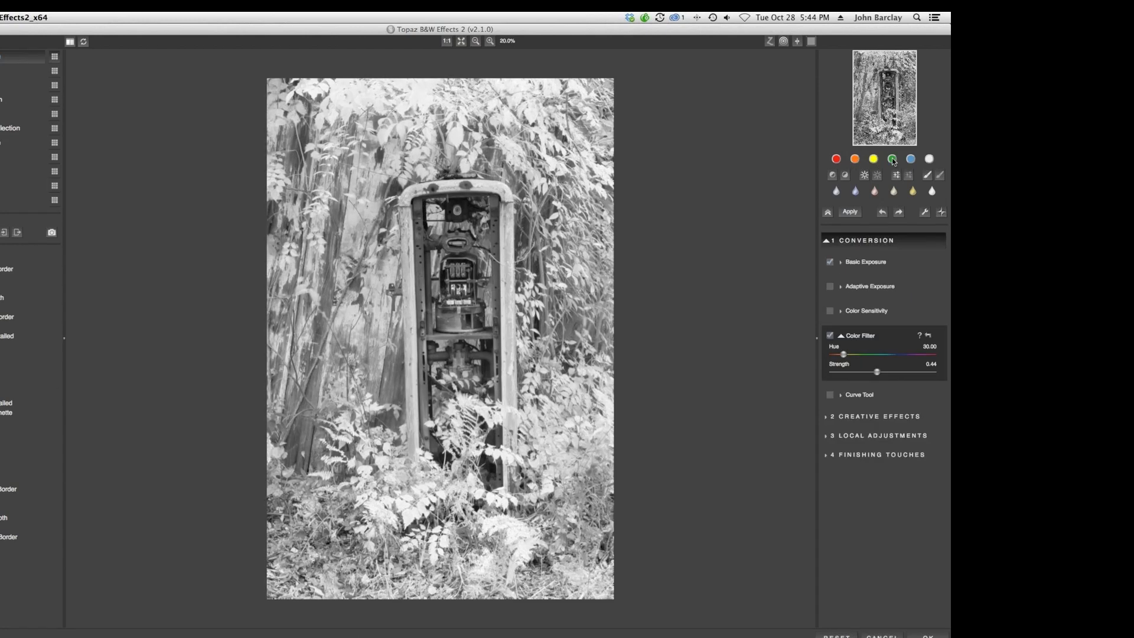
pyautogui.click(893, 160)
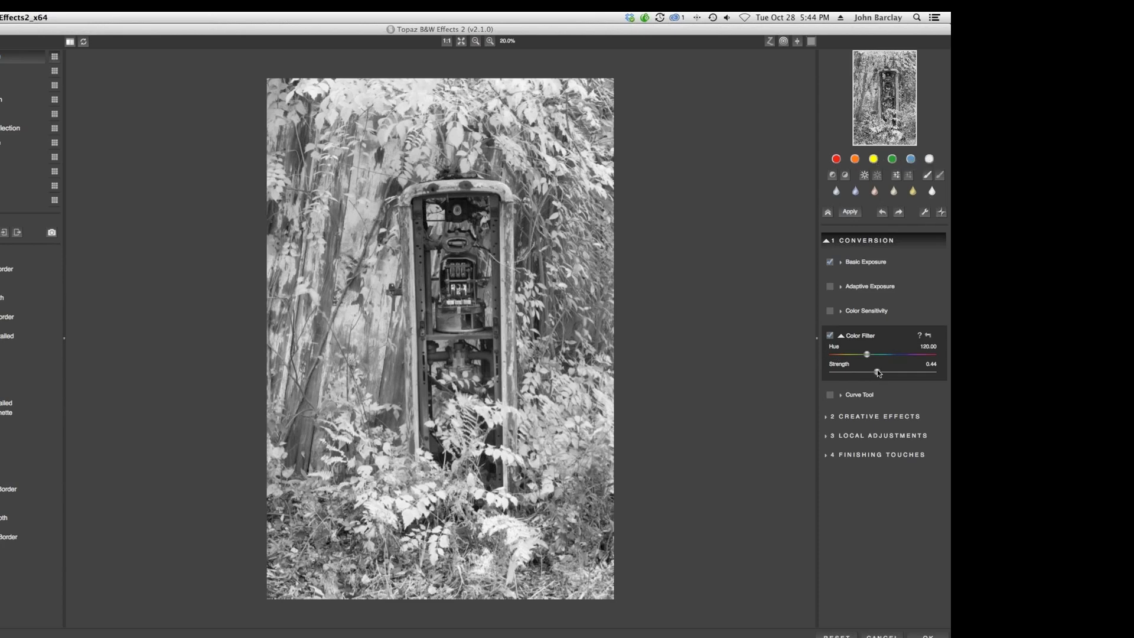
pyautogui.moveTo(877, 373)
pyautogui.mouseDown()
pyautogui.moveTo(904, 372)
pyautogui.moveTo(841, 373)
pyautogui.moveTo(906, 372)
pyautogui.moveTo(865, 358)
pyautogui.mouseUp()
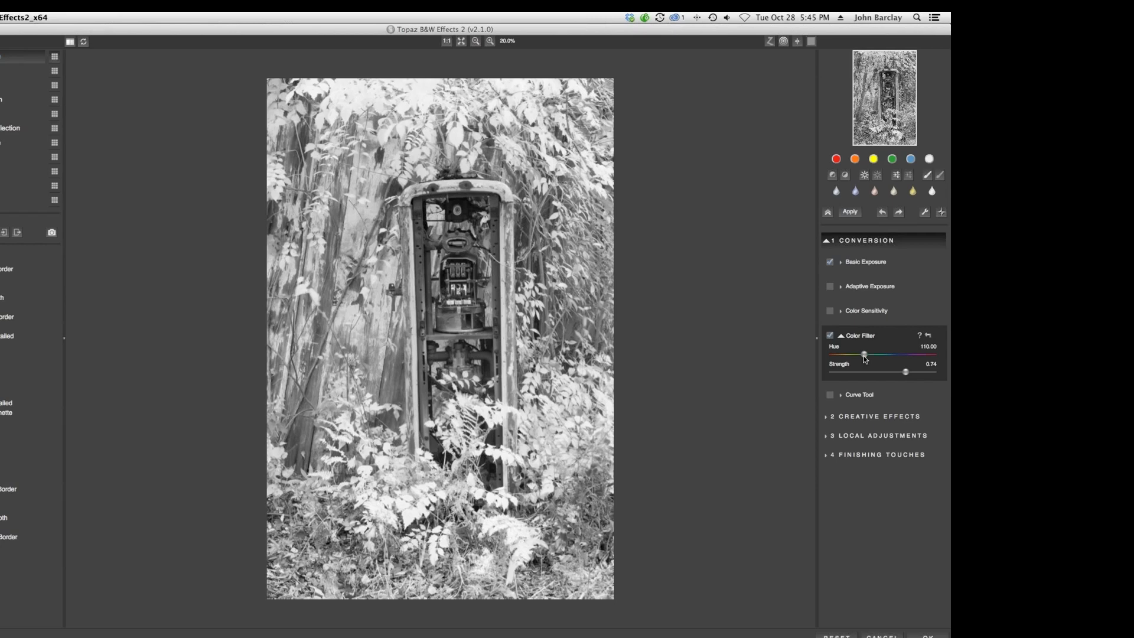
# Adjust Color Sensitivity, setting Yellow to 0.22 and Green to -0.51.
pyautogui.click(841, 312)
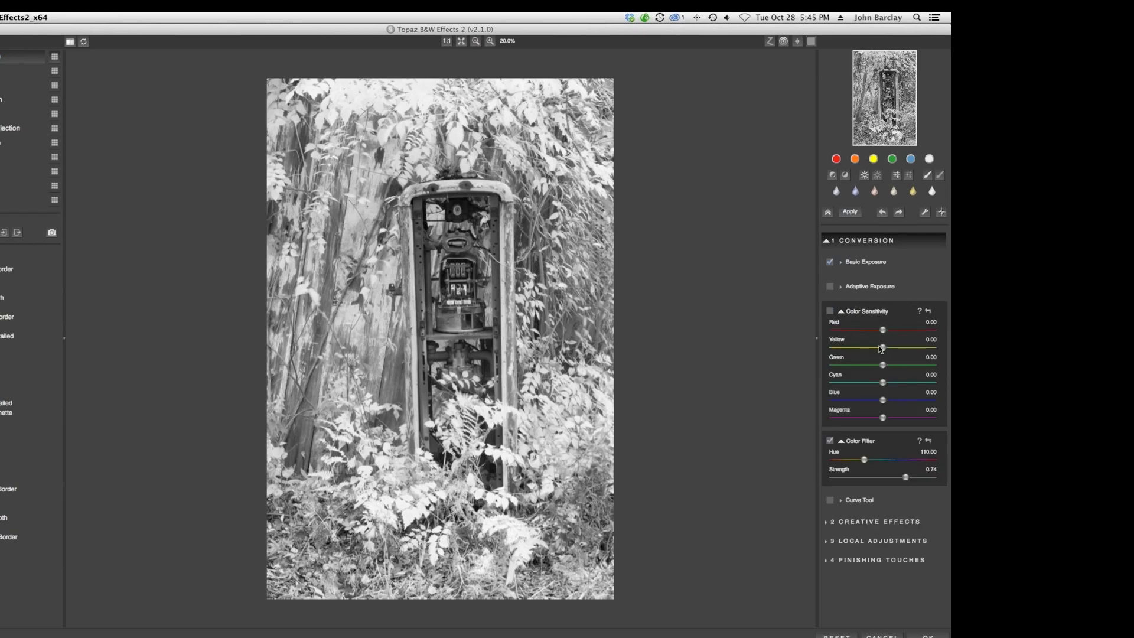
pyautogui.moveTo(880, 348); pyautogui.dragTo(913, 350)
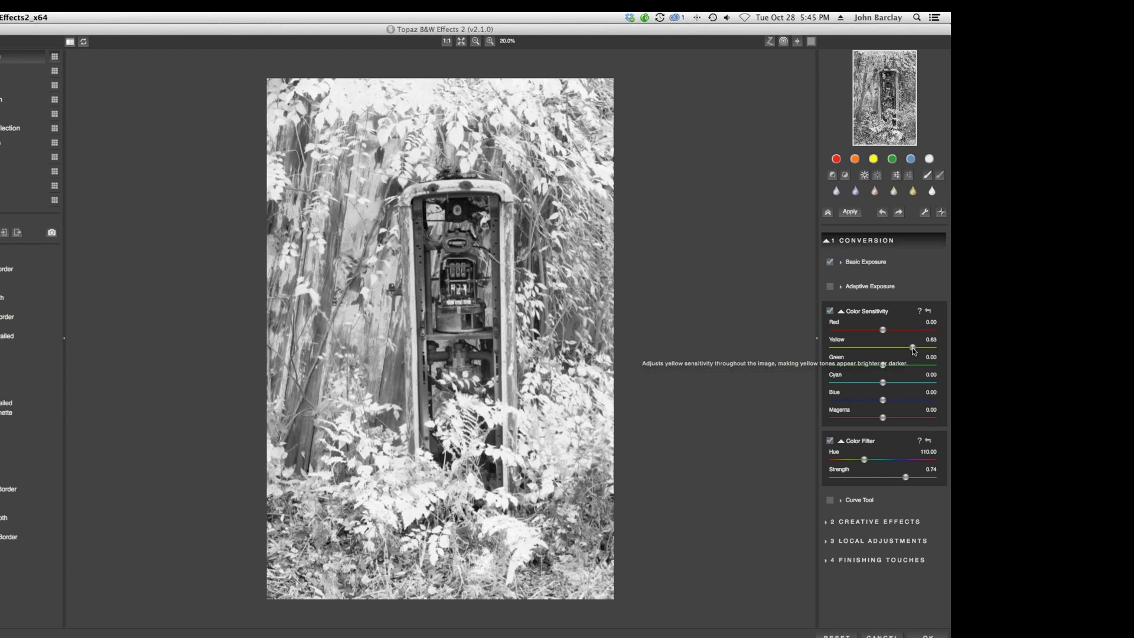
pyautogui.moveTo(913, 350); pyautogui.dragTo(885, 353)
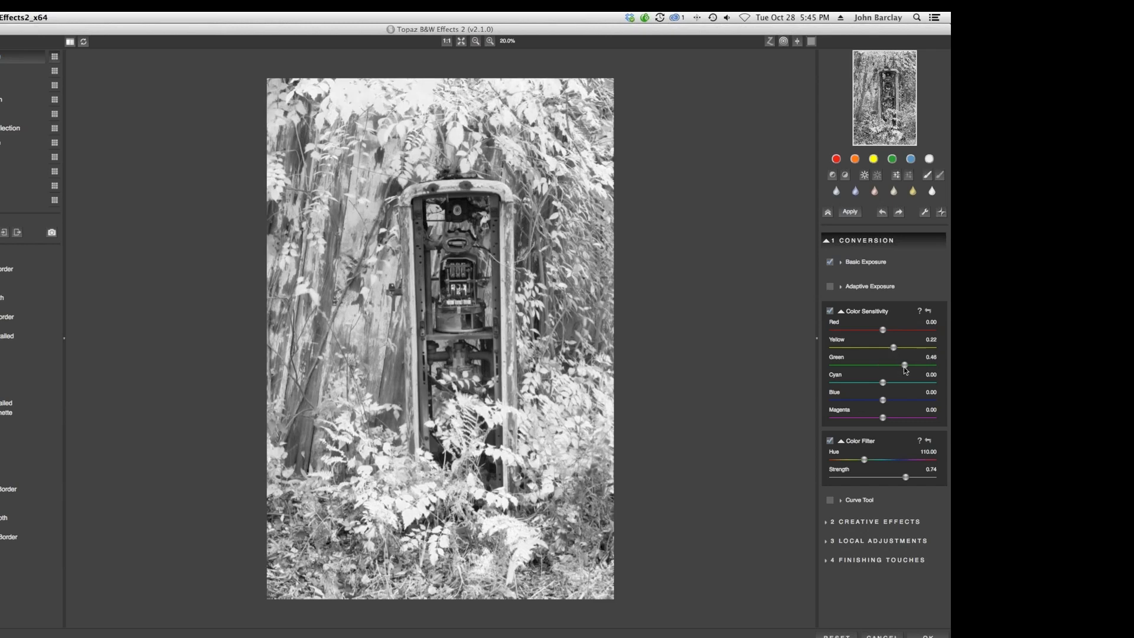
pyautogui.moveTo(903, 366); pyautogui.dragTo(859, 365)
# Enable Adaptive Exposure with Adaptive Exposure 0.29, Regions 8 and Protect Highlights 0.03.
pyautogui.click(839, 287)
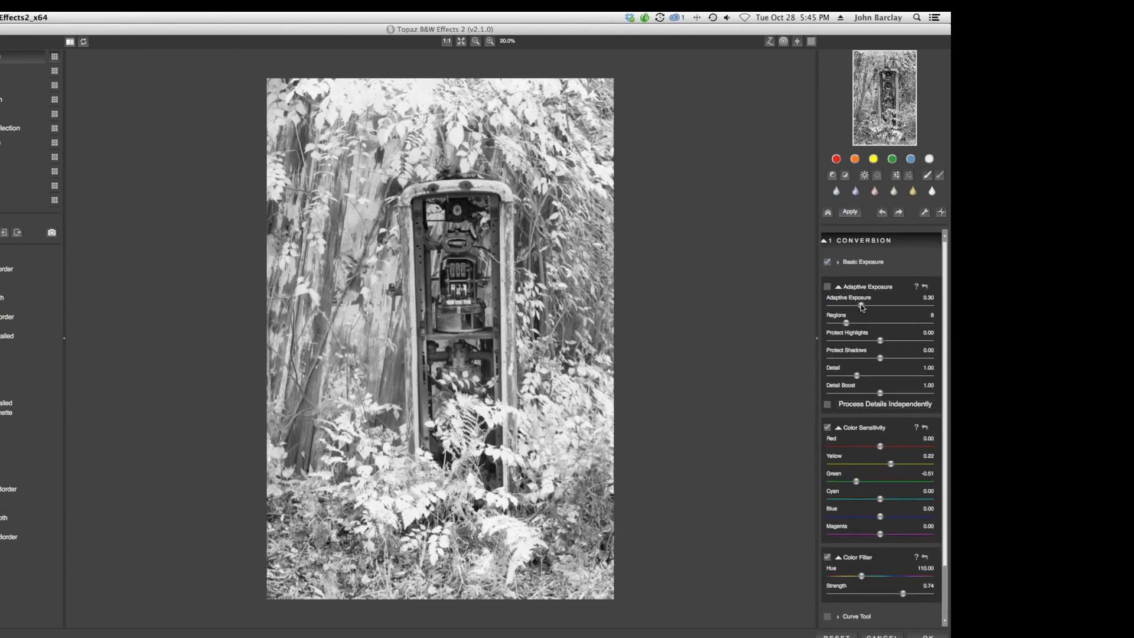
pyautogui.moveTo(861, 306)
pyautogui.mouseDown()
pyautogui.moveTo(877, 306)
pyautogui.moveTo(856, 325)
pyautogui.mouseUp()
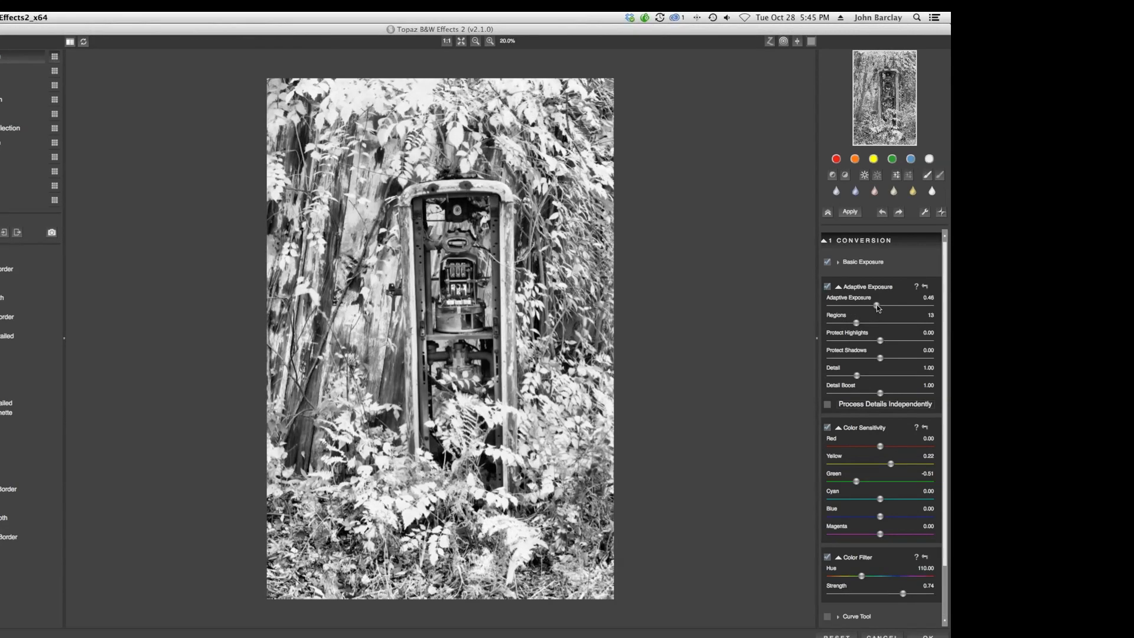
pyautogui.moveTo(876, 305); pyautogui.dragTo(869, 307)
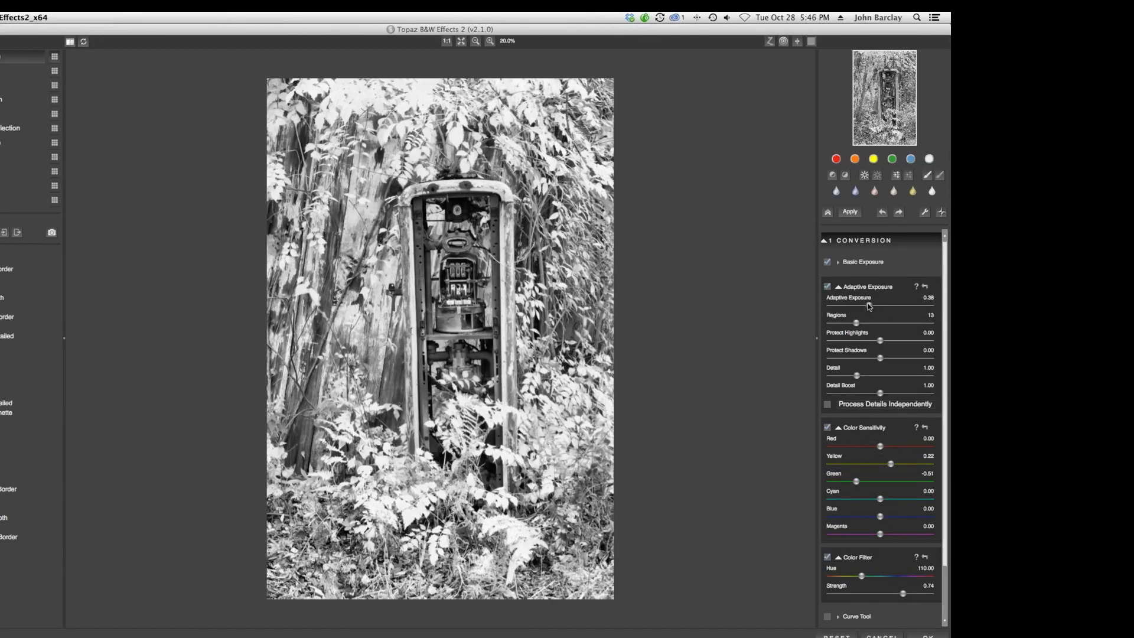
pyautogui.moveTo(866, 306); pyautogui.dragTo(938, 307)
pyautogui.moveTo(844, 307); pyautogui.dragTo(878, 310)
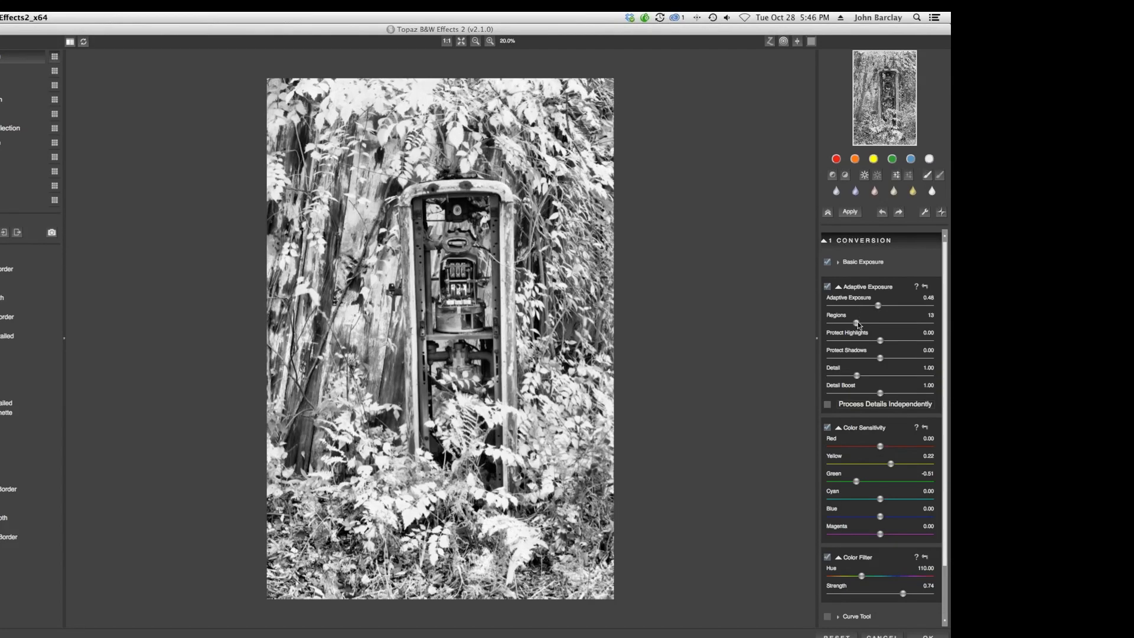
pyautogui.moveTo(858, 324); pyautogui.dragTo(849, 324)
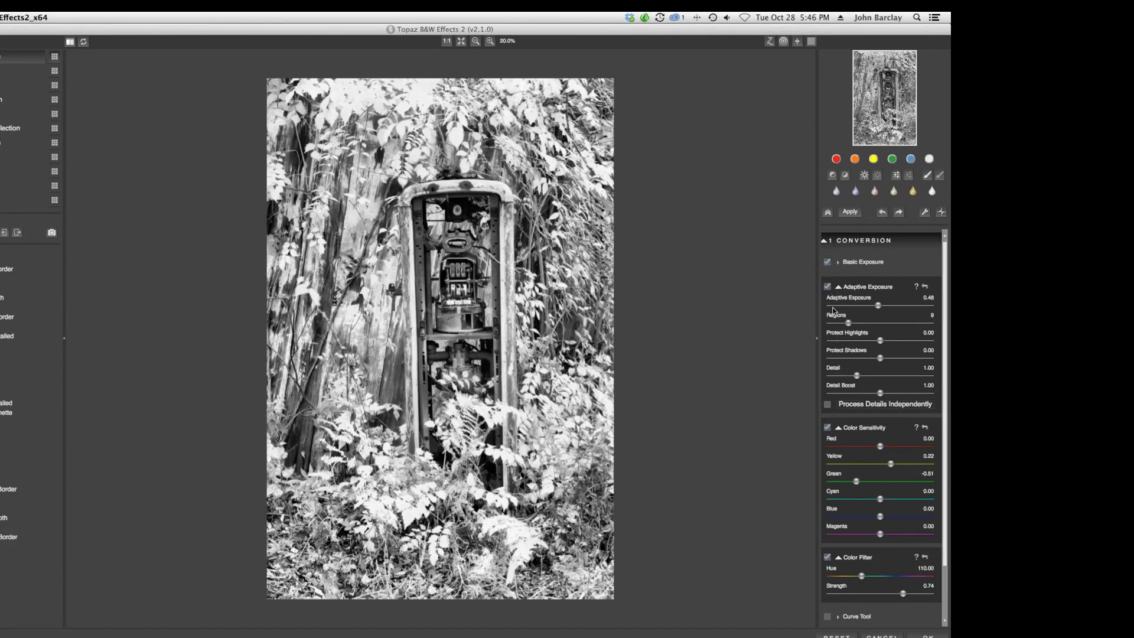
pyautogui.moveTo(849, 324); pyautogui.dragTo(912, 325)
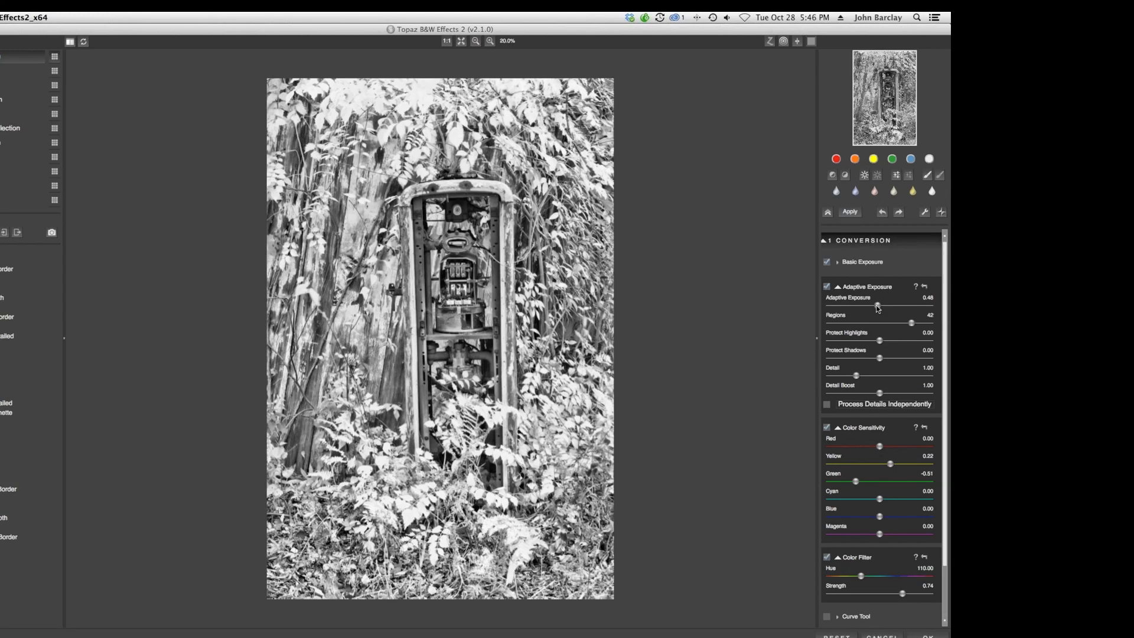
pyautogui.moveTo(873, 305); pyautogui.dragTo(845, 328)
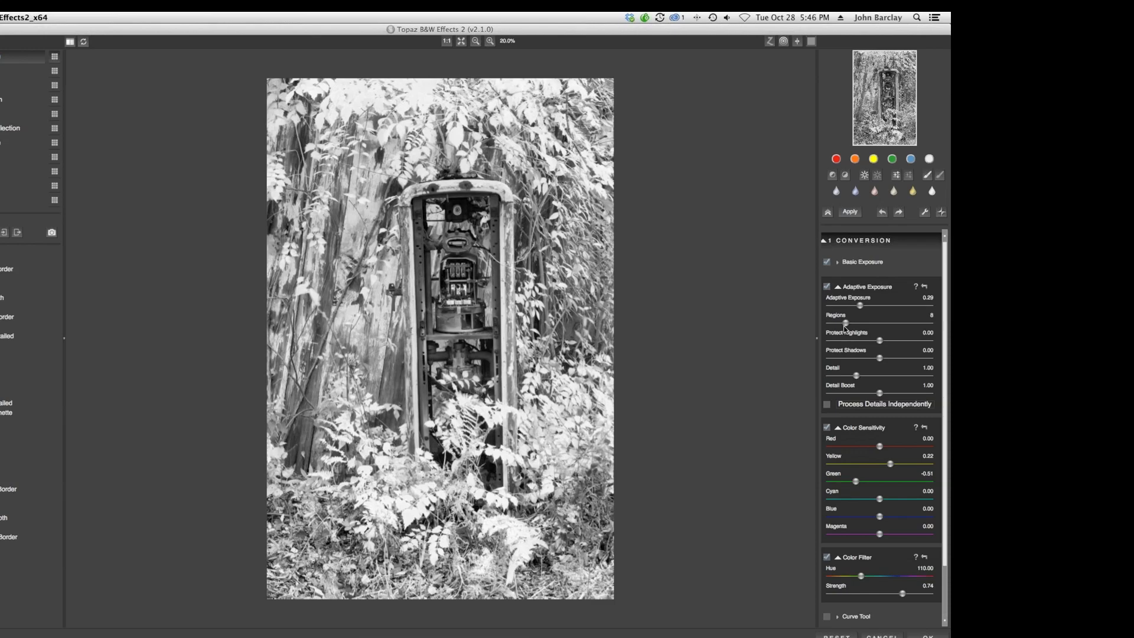
pyautogui.moveTo(845, 323); pyautogui.dragTo(886, 340)
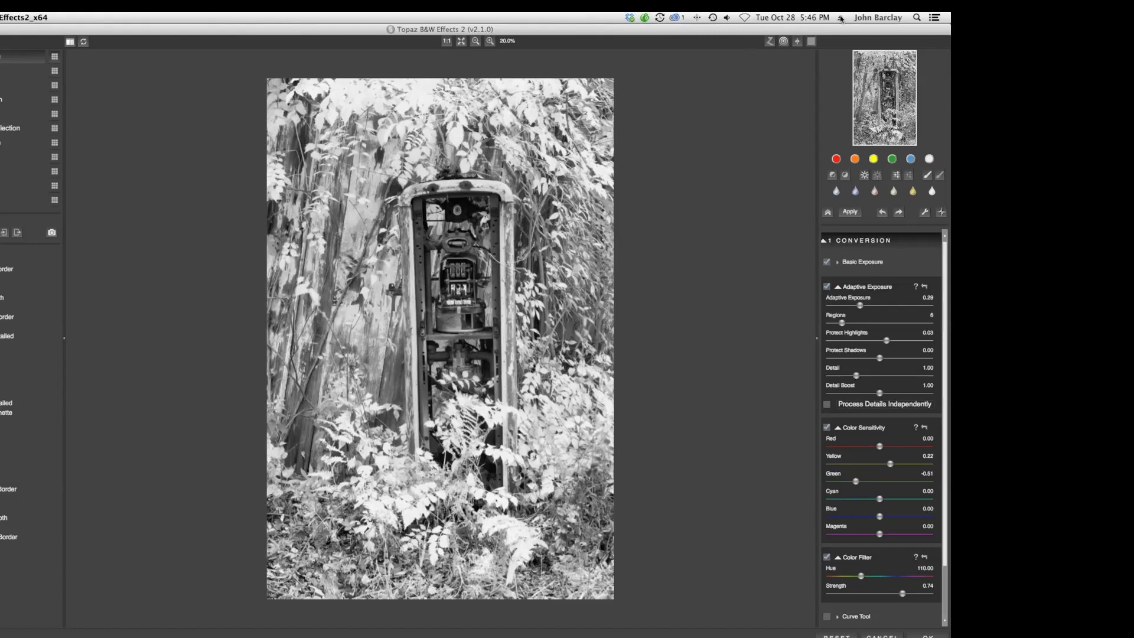
# Toggle Zone Mode on to inspect the image's tonal zones, then turn it off again.
pyautogui.click(769, 41)
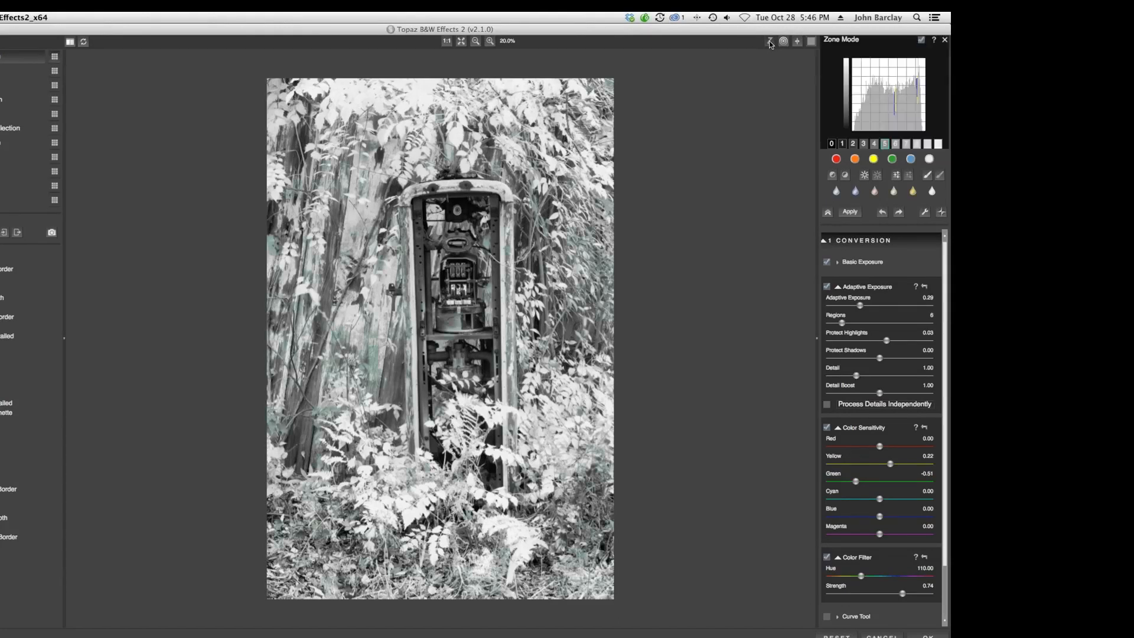
pyautogui.click(896, 144)
pyautogui.click(769, 42)
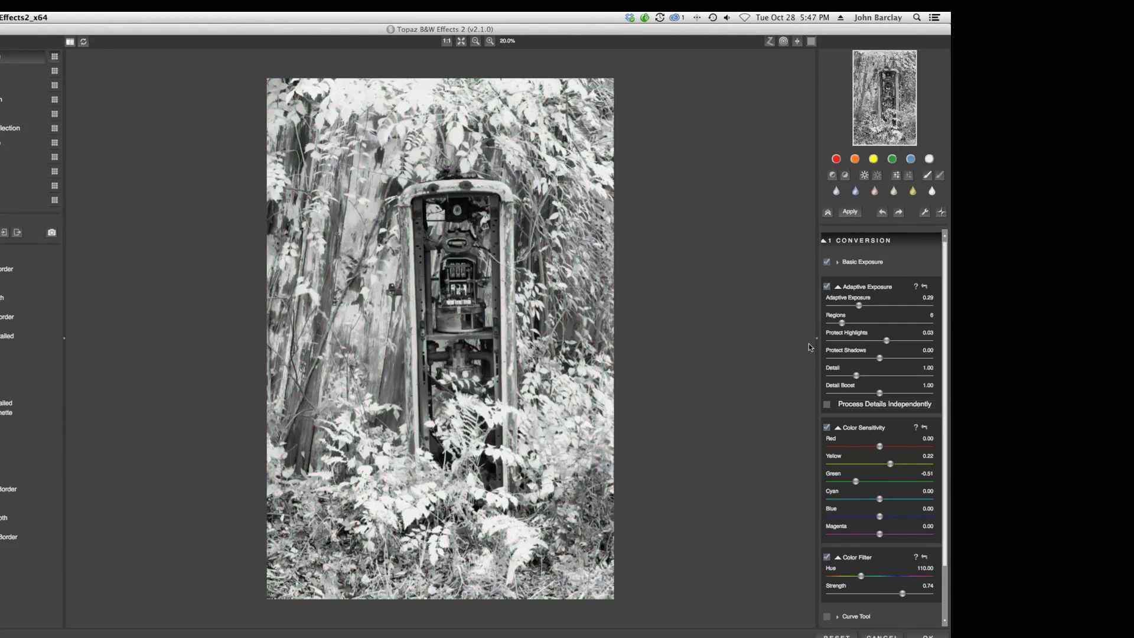
# Collapse the Conversion adjustments and enable the Diffusion creative effect at its default settings.
pyautogui.click(837, 287)
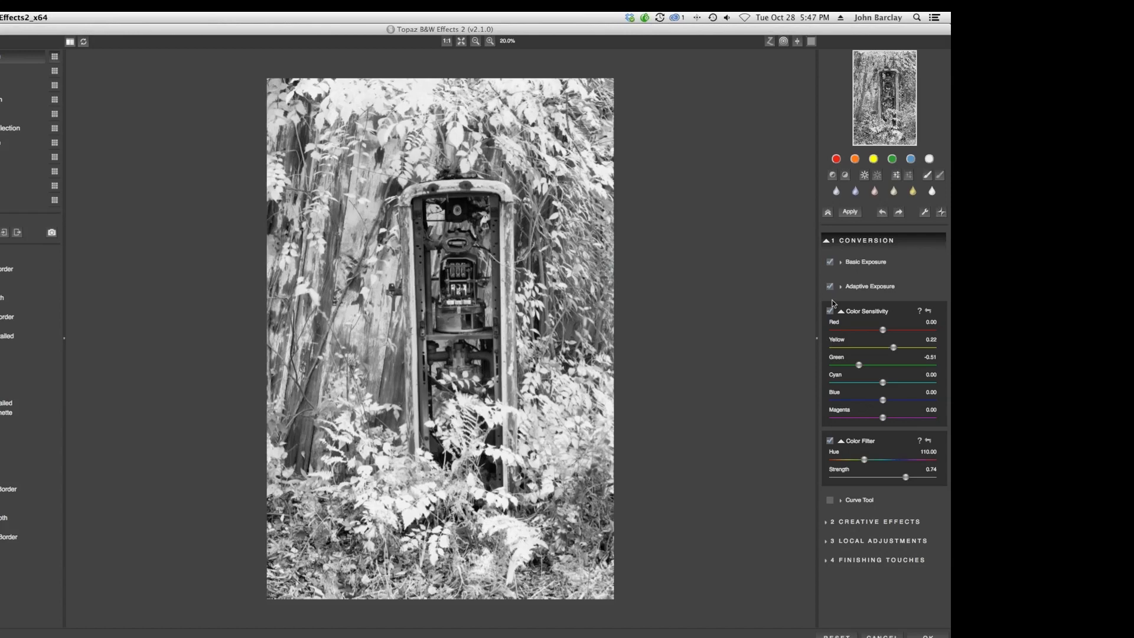
pyautogui.click(841, 287)
pyautogui.click(841, 287)
pyautogui.click(830, 525)
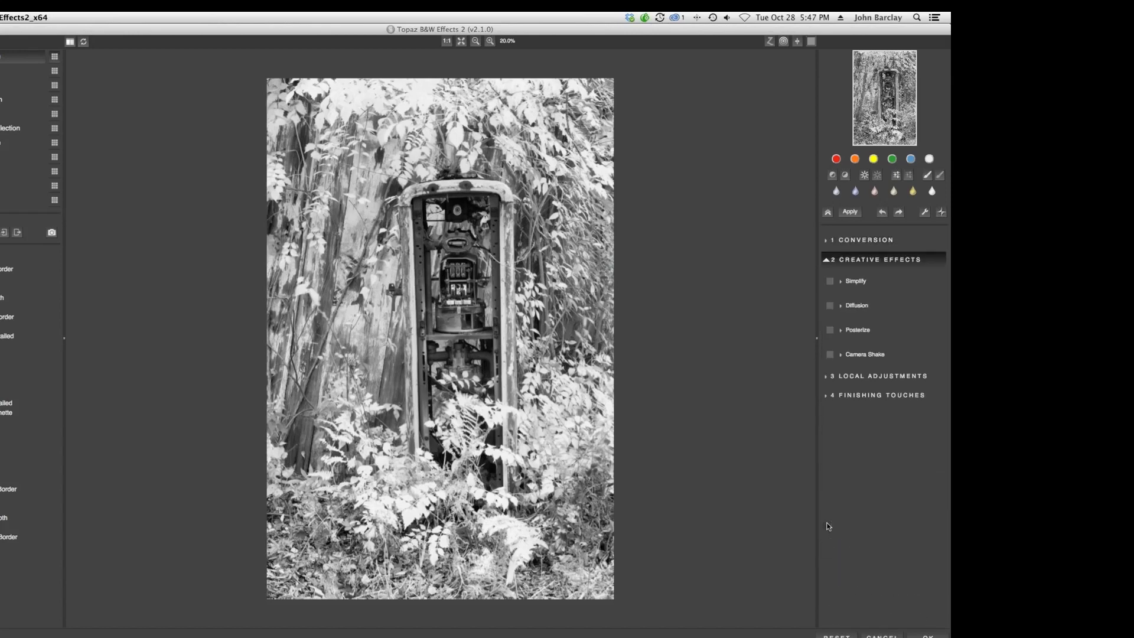
pyautogui.click(841, 308)
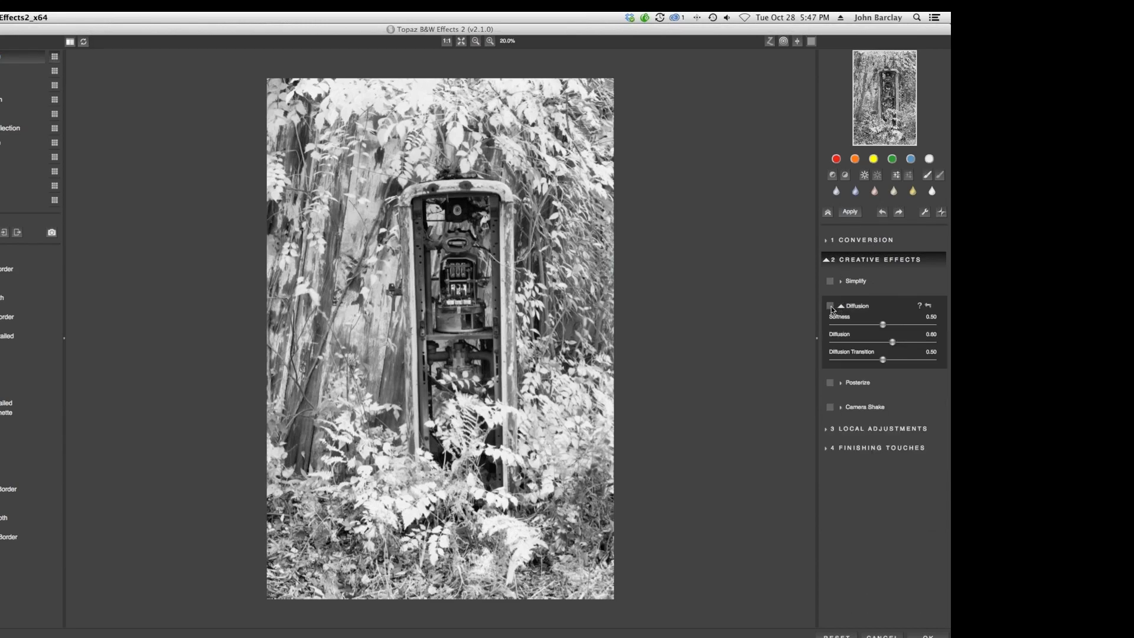
pyautogui.click(831, 305)
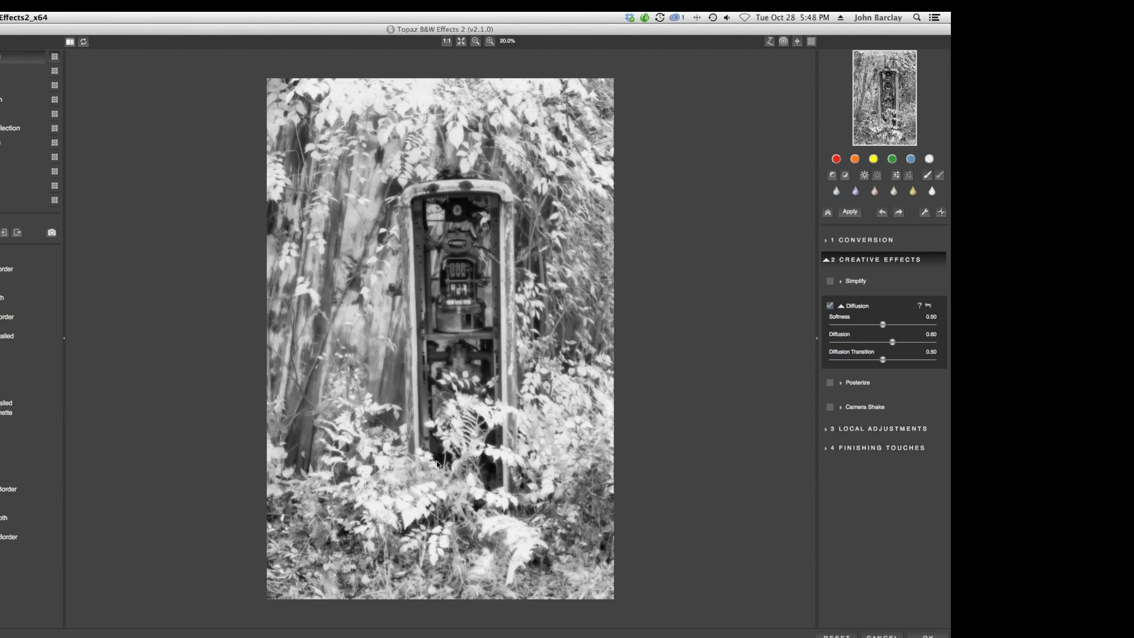
# Enable Silver and Paper Tone in Finishing Touches with Tonal Strength set to 0.38.
pyautogui.click(826, 448)
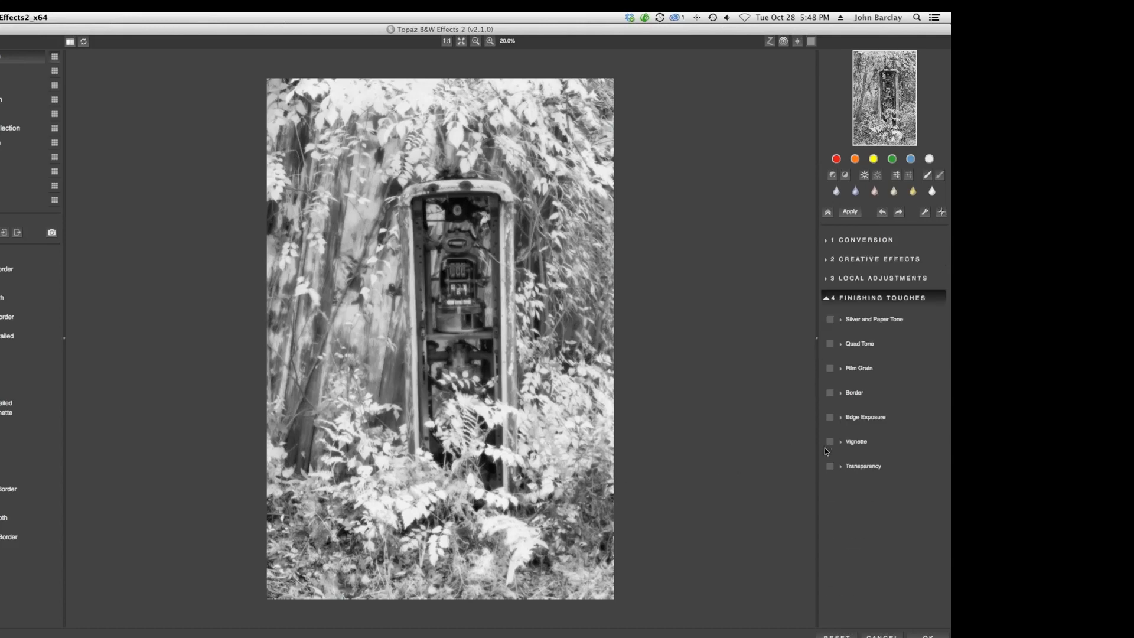
pyautogui.click(841, 321)
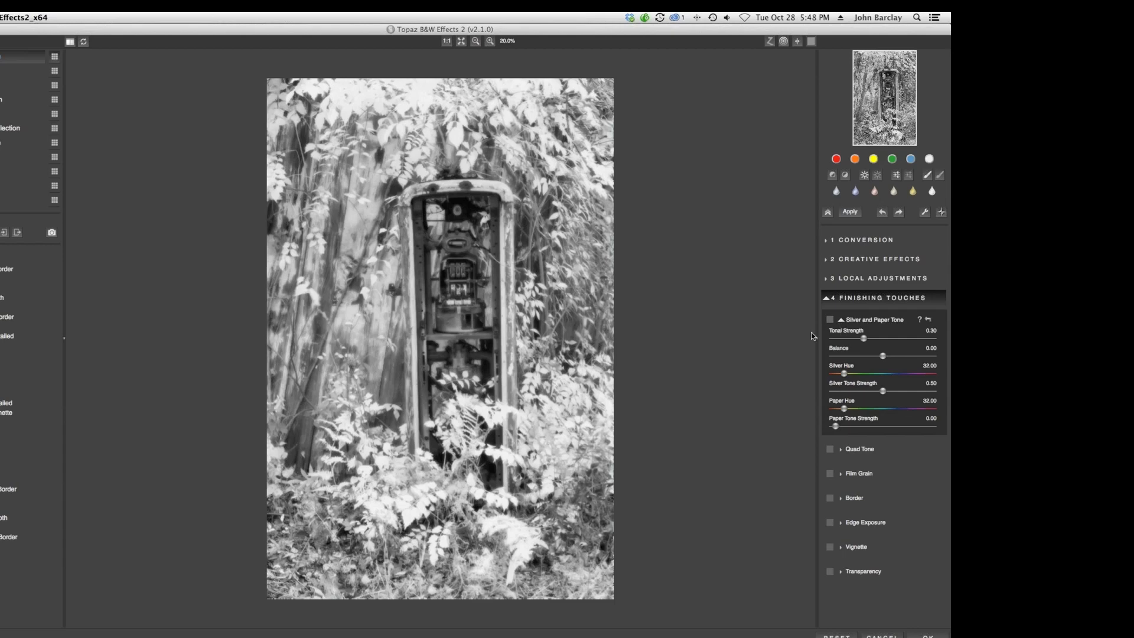
pyautogui.moveTo(864, 338); pyautogui.dragTo(882, 340)
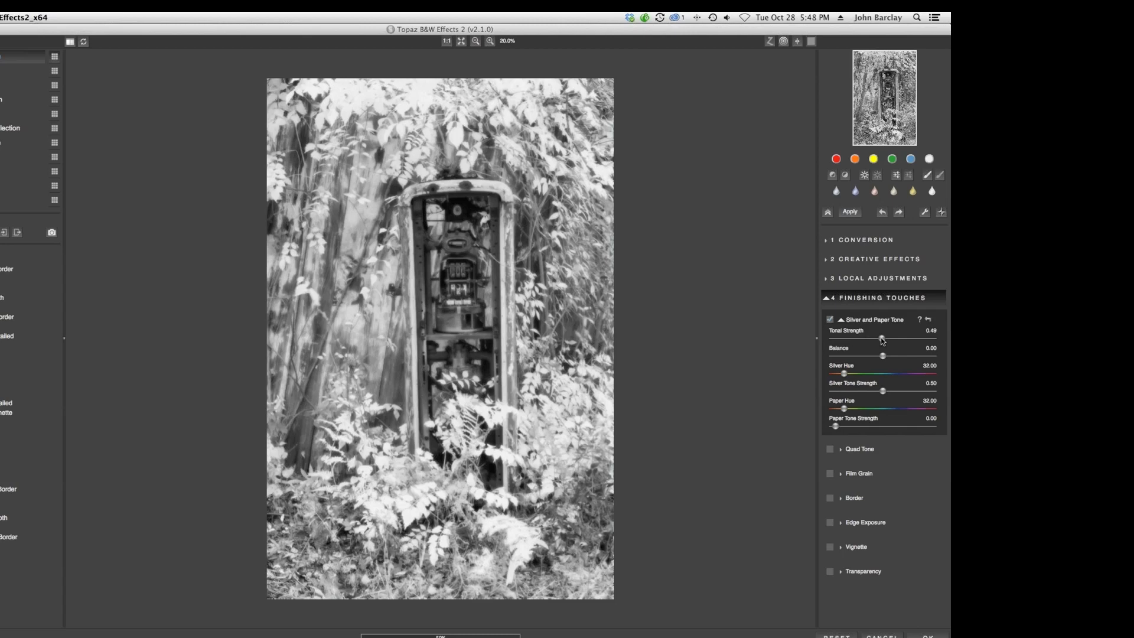
pyautogui.moveTo(882, 341); pyautogui.dragTo(871, 339)
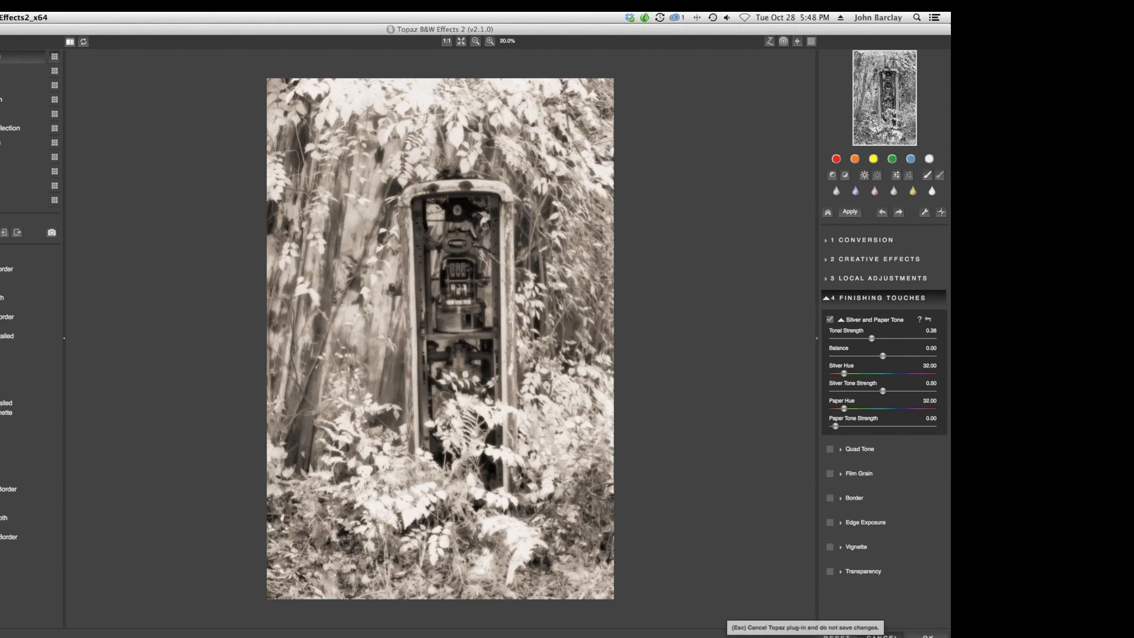
# Cancel the plug-in and confirm returning to the host application without saving.
pyautogui.click(882, 636)
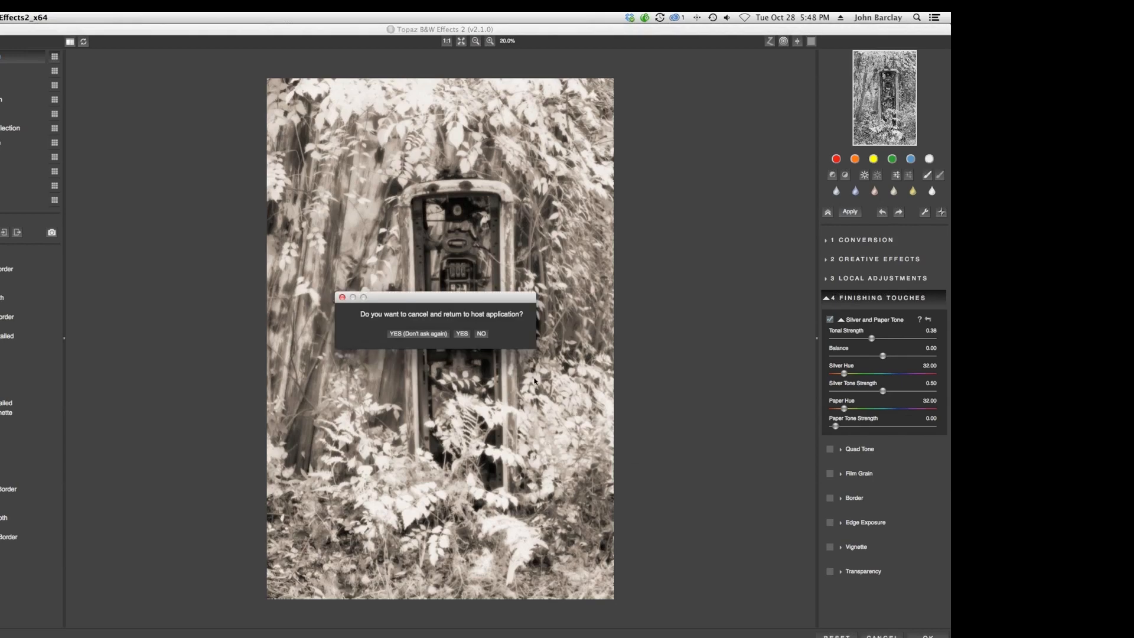
pyautogui.click(462, 333)
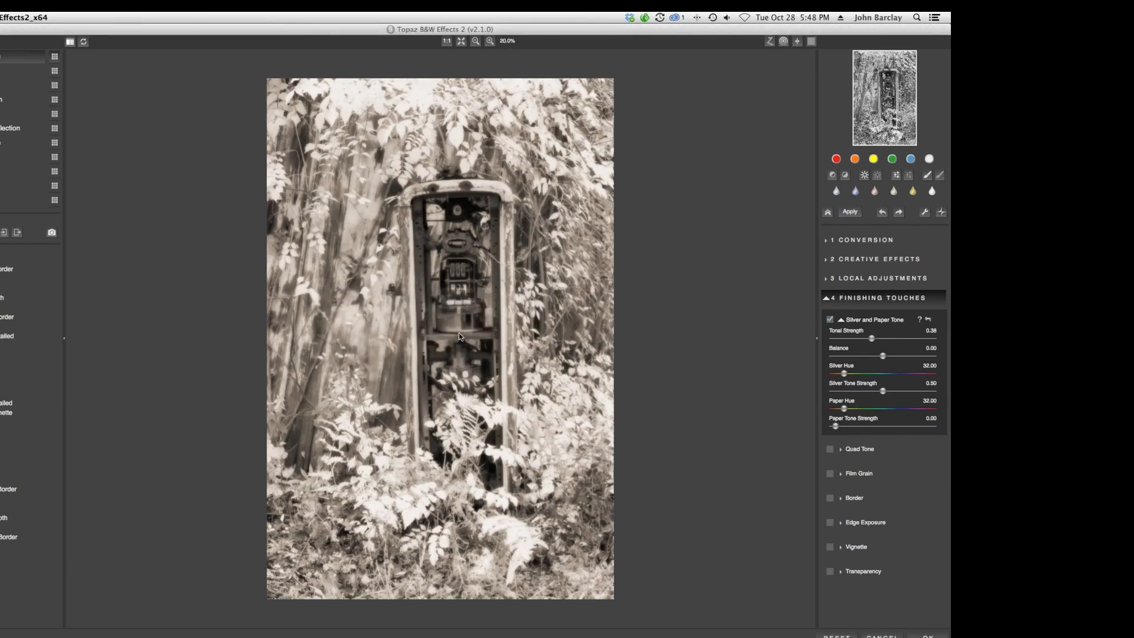